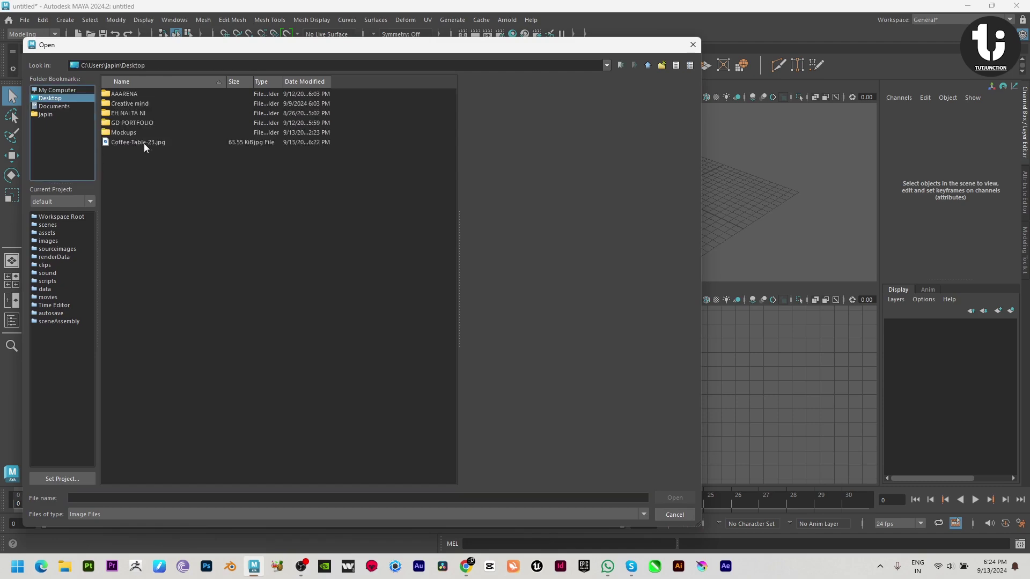
# Step: Load Coffee-Table-23.jpg from the desktop as the reference image plane in the front view and deselect it
pyautogui.click(143, 142)
pyautogui.doubleClick(154, 144)
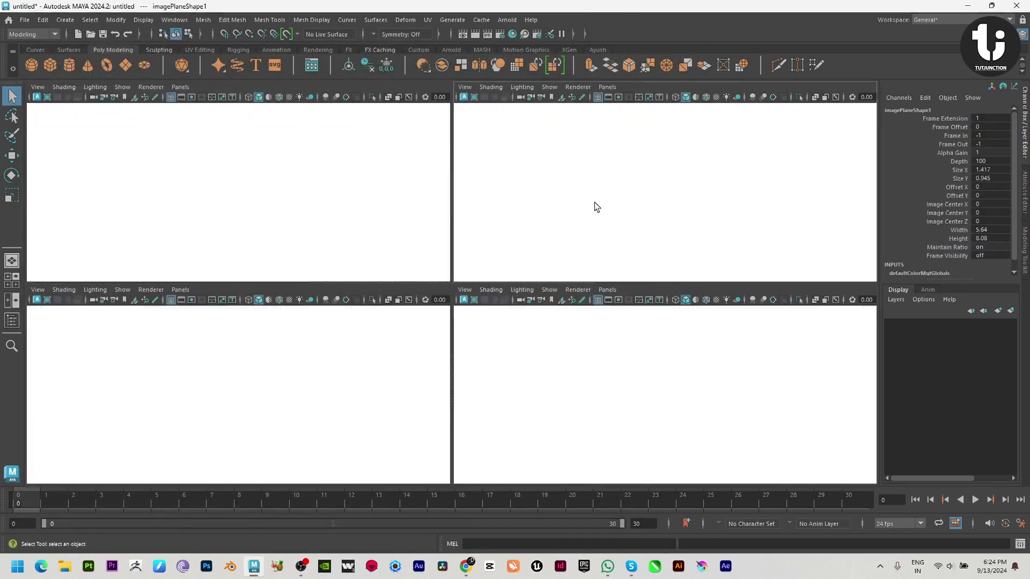
pyautogui.press('space')
pyautogui.press('w')
pyautogui.moveTo(452, 245); pyautogui.dragTo(597, 197)
pyautogui.click(561, 234)
pyautogui.press('space')
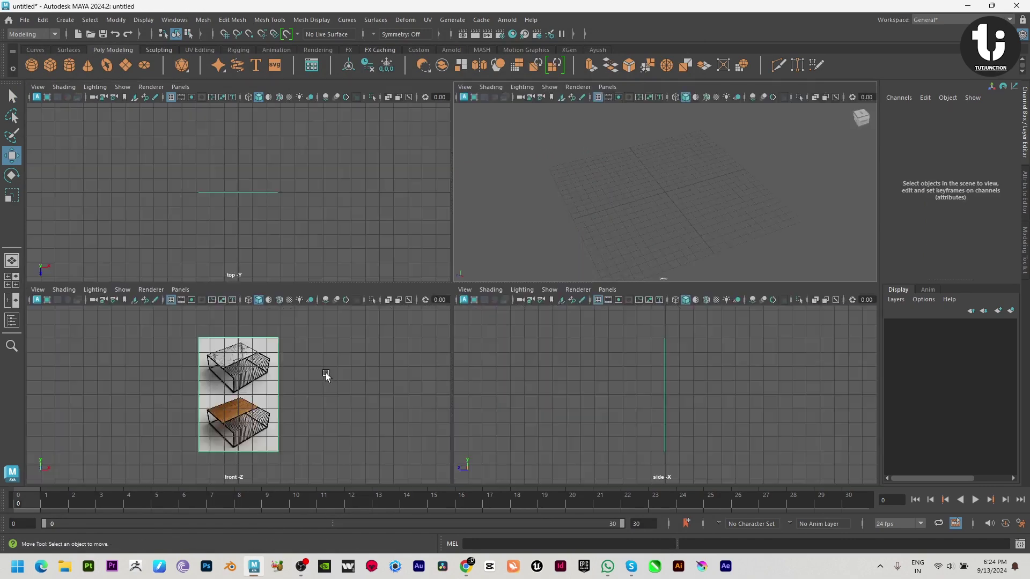
# Step: Draw a polygon cube beside the reference in the front view, about 8.75 wide, 4.22 high and 0.58 thick
pyautogui.press('space')
pyautogui.keyDown('alt'); pyautogui.moveTo(449, 241); pyautogui.dragTo(338, 313, button='middle'); pyautogui.keyUp('alt')
pyautogui.scroll(-1, 338, 313)
pyautogui.keyDown('alt'); pyautogui.moveTo(338, 311); pyautogui.dragTo(429, 324, button='right'); pyautogui.keyUp('alt')
pyautogui.keyDown('alt'); pyautogui.moveTo(419, 409); pyautogui.dragTo(421, 428, button='middle'); pyautogui.keyUp('alt')
pyautogui.keyDown('alt'); pyautogui.moveTo(513, 288); pyautogui.dragTo(497, 326, button='middle'); pyautogui.keyUp('alt')
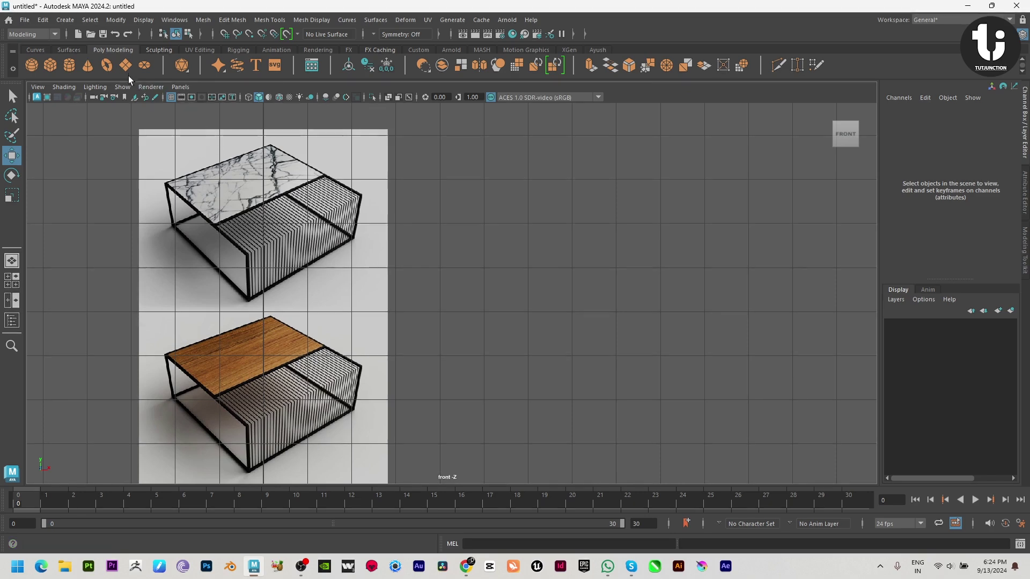
pyautogui.click(50, 65)
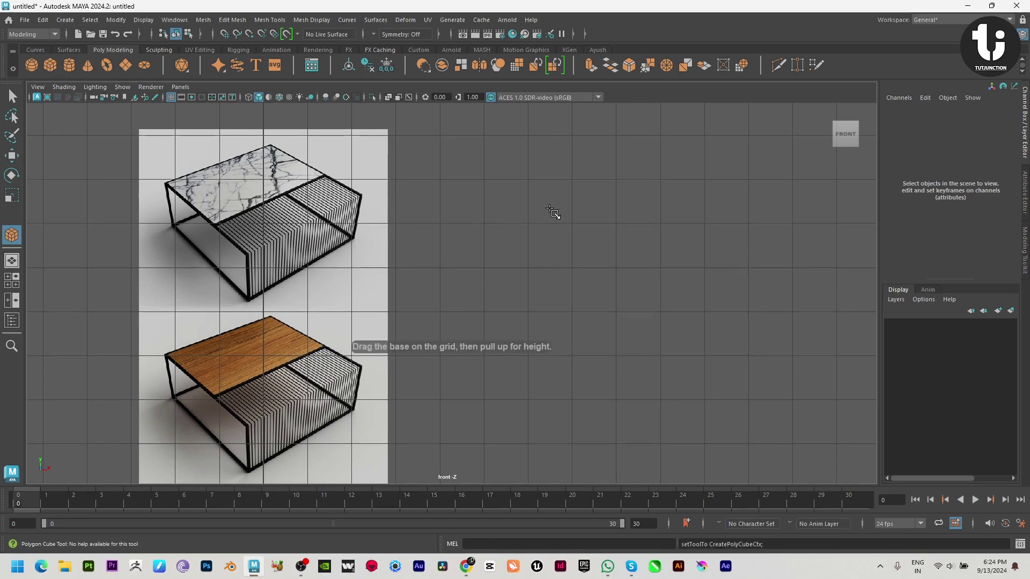
pyautogui.moveTo(475, 166); pyautogui.dragTo(852, 322)
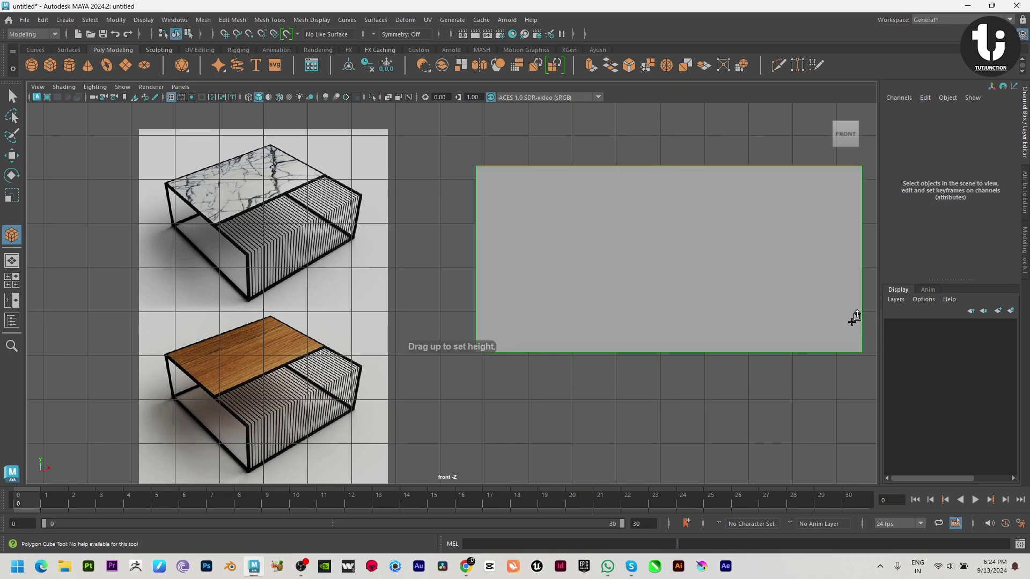
pyautogui.press('w')
pyautogui.press('space')
pyautogui.moveTo(815, 257); pyautogui.dragTo(802, 224)
pyautogui.press('f')
pyautogui.keyDown('alt'); pyautogui.moveTo(649, 386); pyautogui.dragTo(555, 382); pyautogui.keyUp('alt')
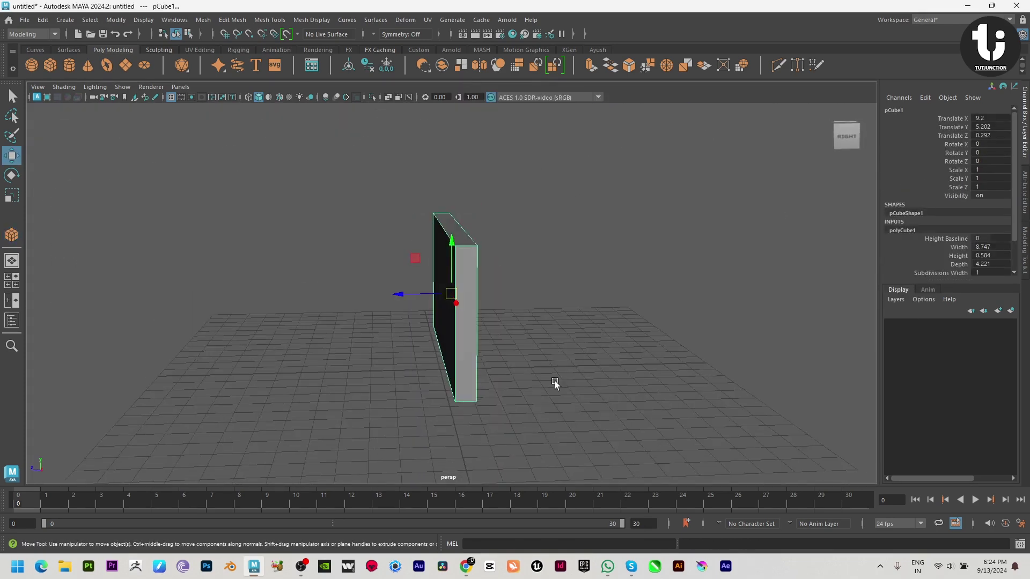
# Step: Duplicate the slab and scale the copy uniformly to about 0.942, reducing its height slightly more for an even border
pyautogui.press('r')
pyautogui.press('space')
pyautogui.press('w')
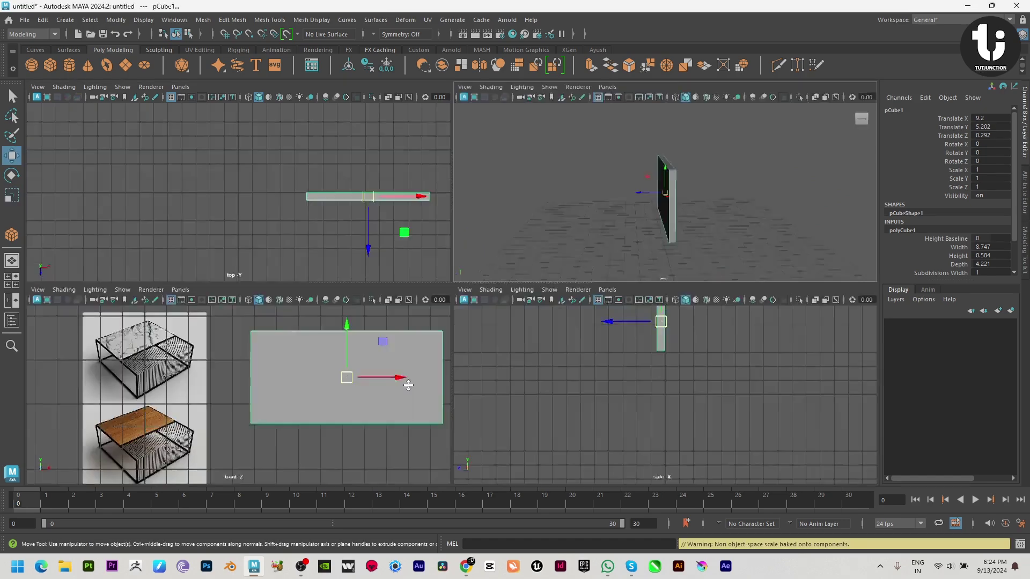
pyautogui.press('space')
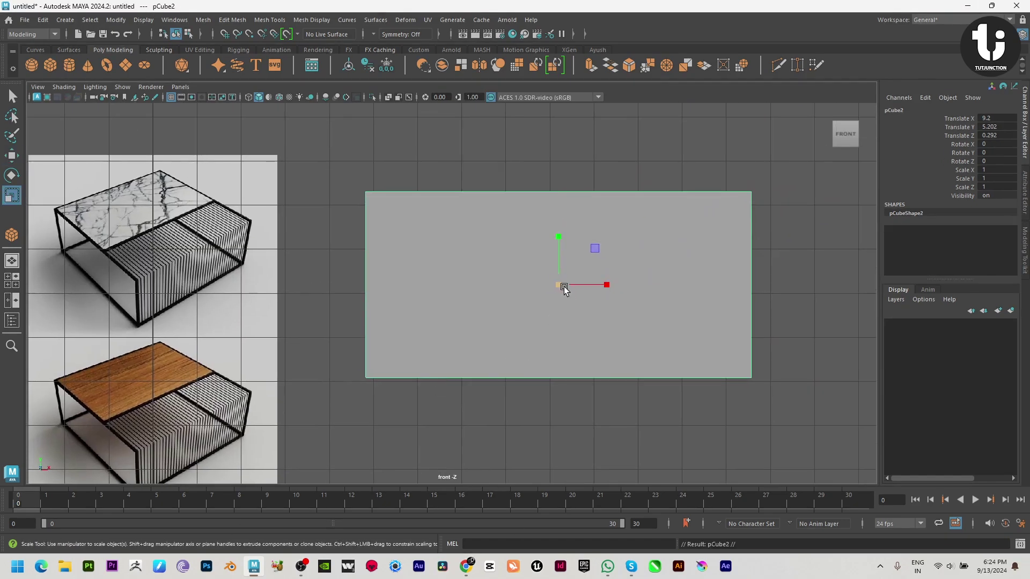
pyautogui.press('r')
pyautogui.moveTo(558, 284); pyautogui.dragTo(545, 282)
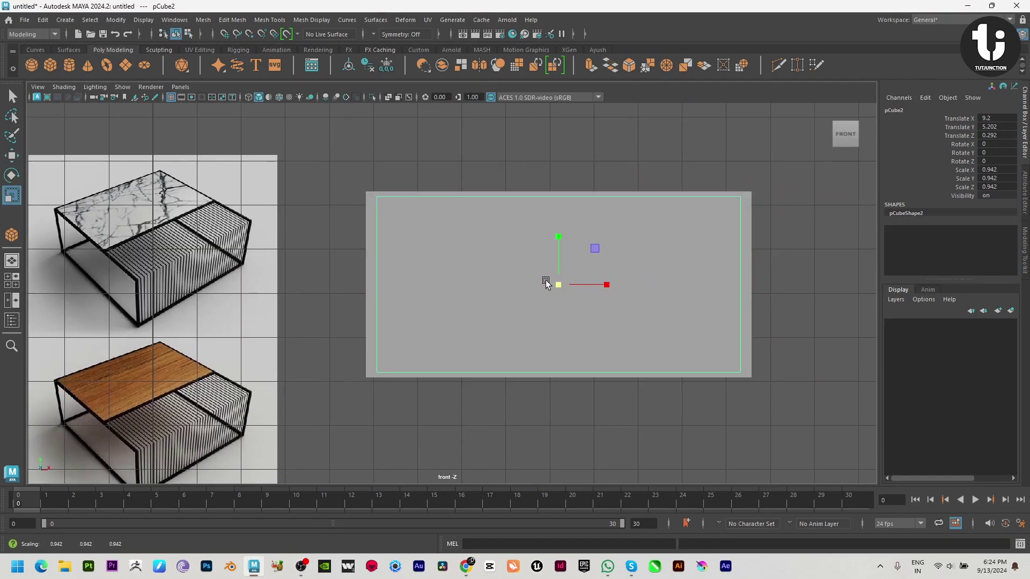
pyautogui.moveTo(560, 235); pyautogui.dragTo(560, 238)
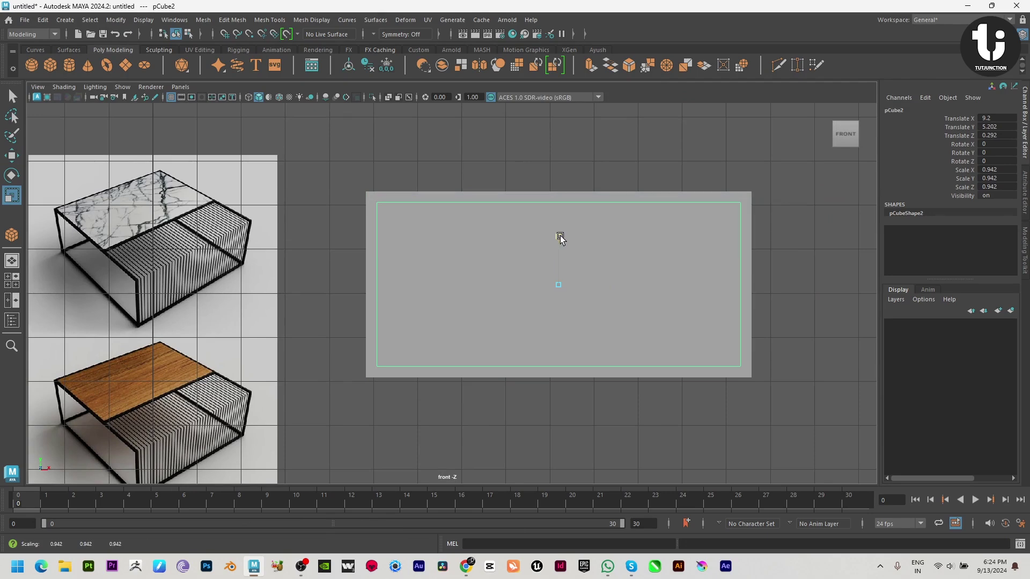
# Step: Thicken the smaller copy along Z so it protrudes through both faces of the original slab
pyautogui.press('space')
pyautogui.press('space')
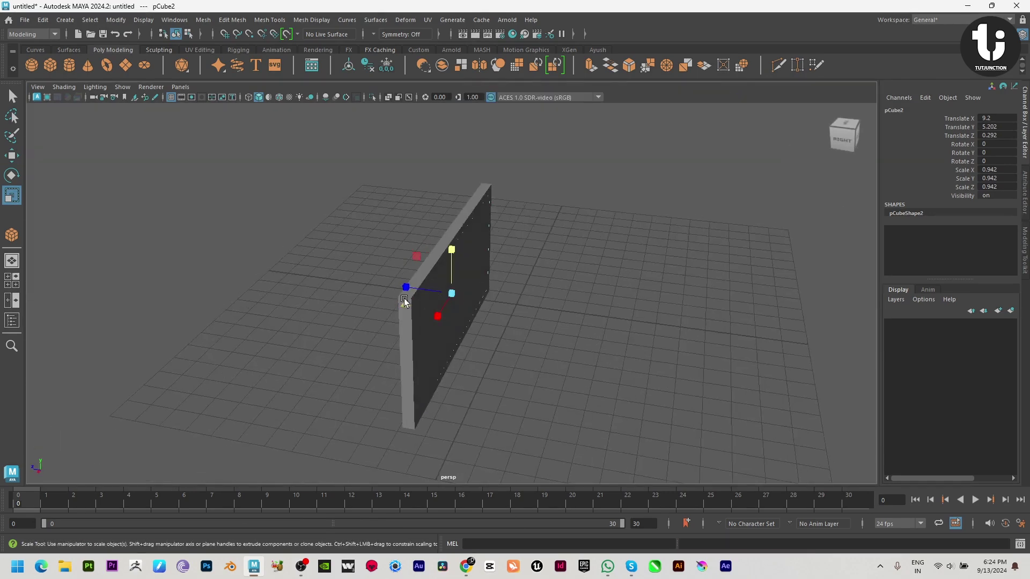
pyautogui.keyDown('alt'); pyautogui.moveTo(372, 275); pyautogui.dragTo(468, 306); pyautogui.keyUp('alt')
pyautogui.press('w')
pyautogui.press('space')
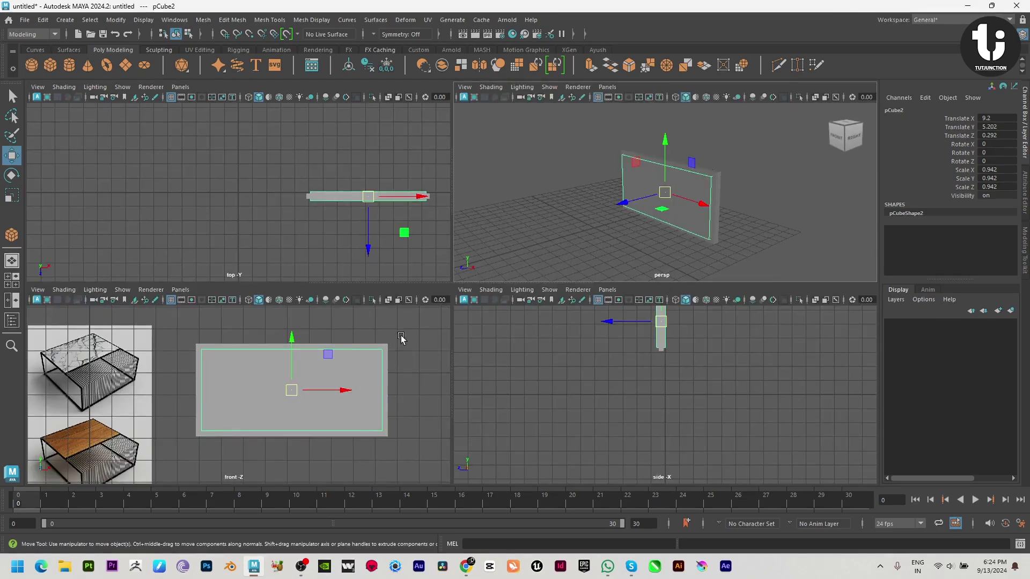
pyautogui.press('space')
pyautogui.press('space')
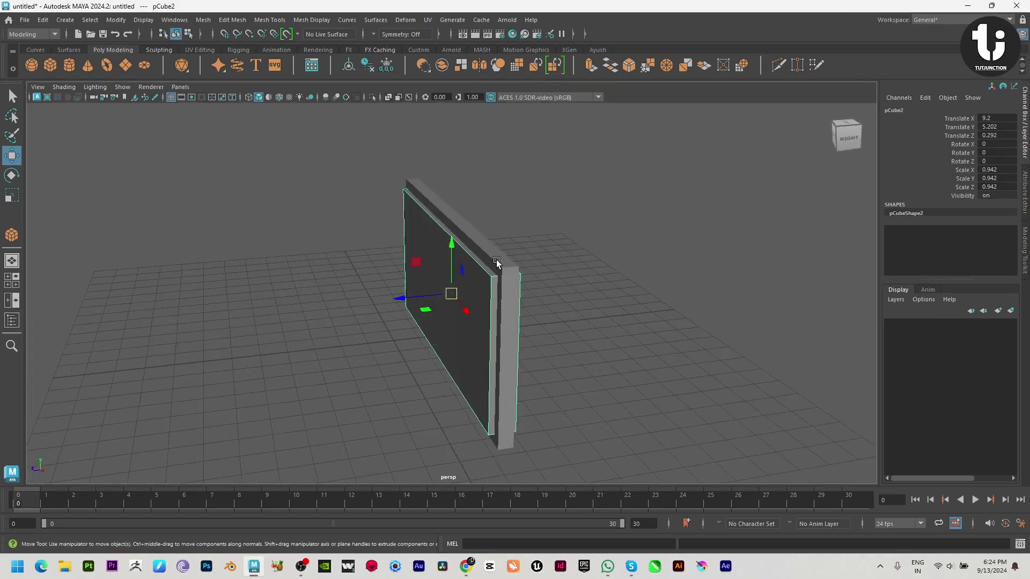
# Step: Cut the inner block out of the outer slab with a Boolean Difference to make a hollow rectangular frame
pyautogui.keyDown('shift'); pyautogui.click(496, 261); pyautogui.keyUp('shift')
pyautogui.keyDown('shift'); pyautogui.rightClick(488, 253); pyautogui.keyUp('shift')
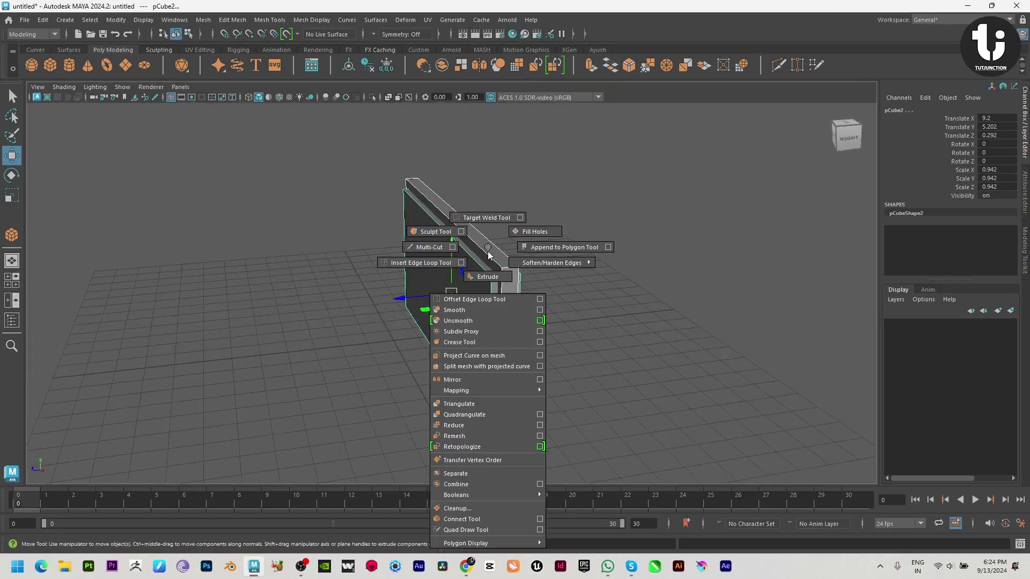
pyautogui.moveTo(509, 493)
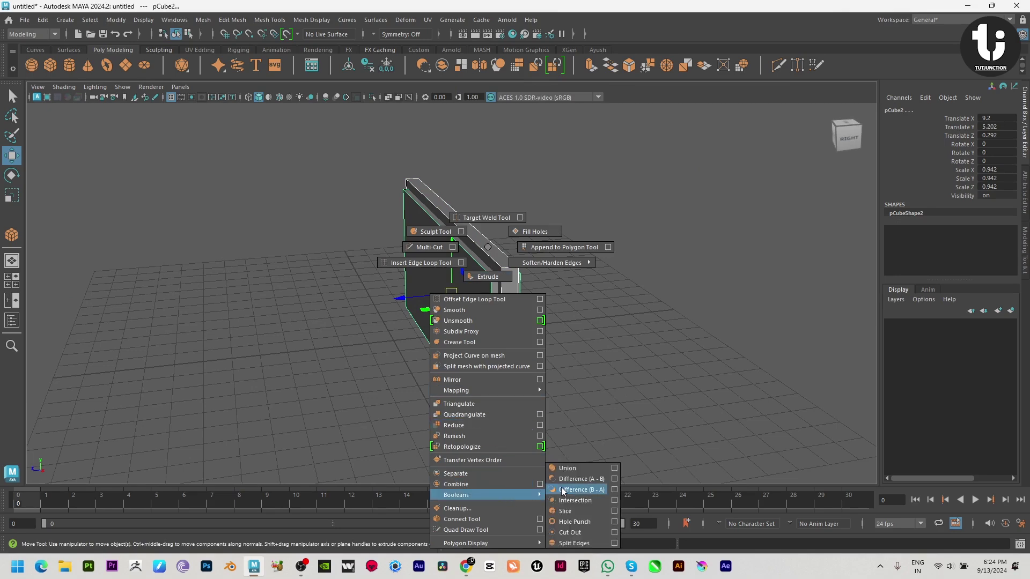
pyautogui.click(578, 480)
# Step: Duplicate the hollow frame, move the copy away along Z, and delete the original frame
pyautogui.keyDown('alt'); pyautogui.moveTo(579, 480); pyautogui.dragTo(589, 379); pyautogui.keyUp('alt')
pyautogui.keyDown('alt'); pyautogui.moveTo(545, 312); pyautogui.dragTo(426, 337); pyautogui.keyUp('alt')
pyautogui.moveTo(351, 305); pyautogui.dragTo(499, 287)
pyautogui.moveTo(334, 178); pyautogui.dragTo(364, 224)
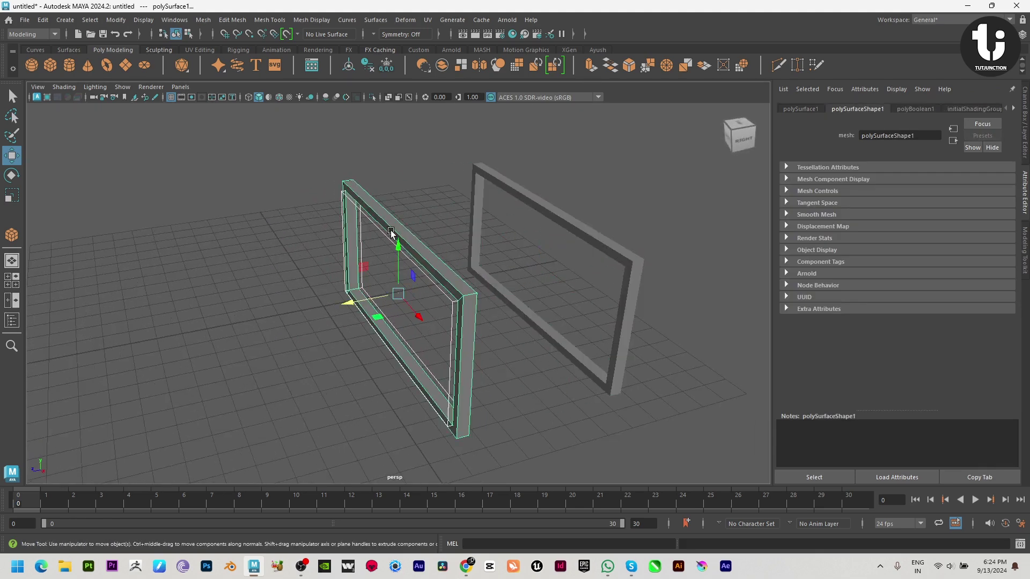
pyautogui.press('Delete')
# Step: Set the remaining frame's Translate Z to 0
pyautogui.click(499, 266)
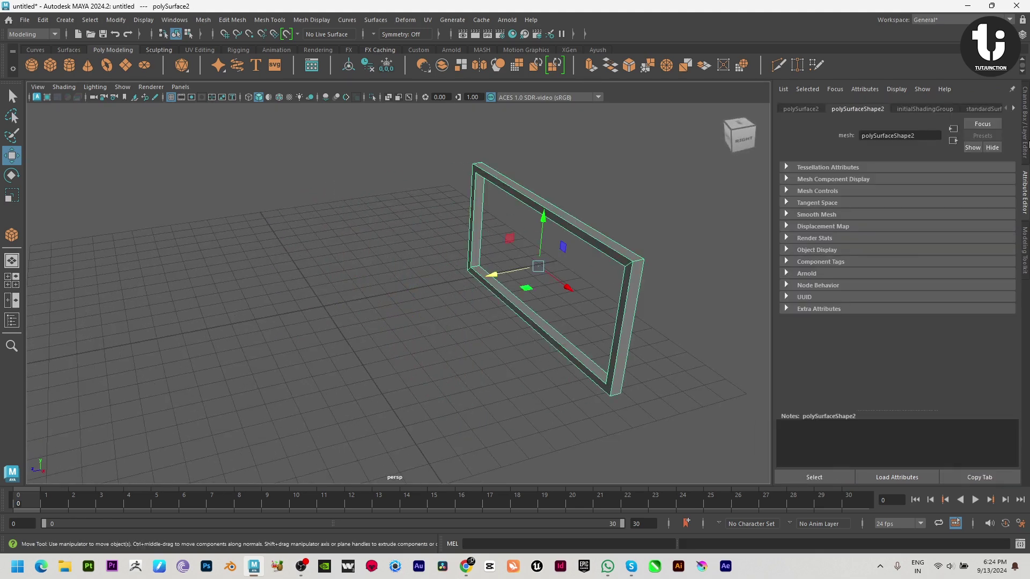
pyautogui.click(1022, 125)
pyautogui.press('Return')
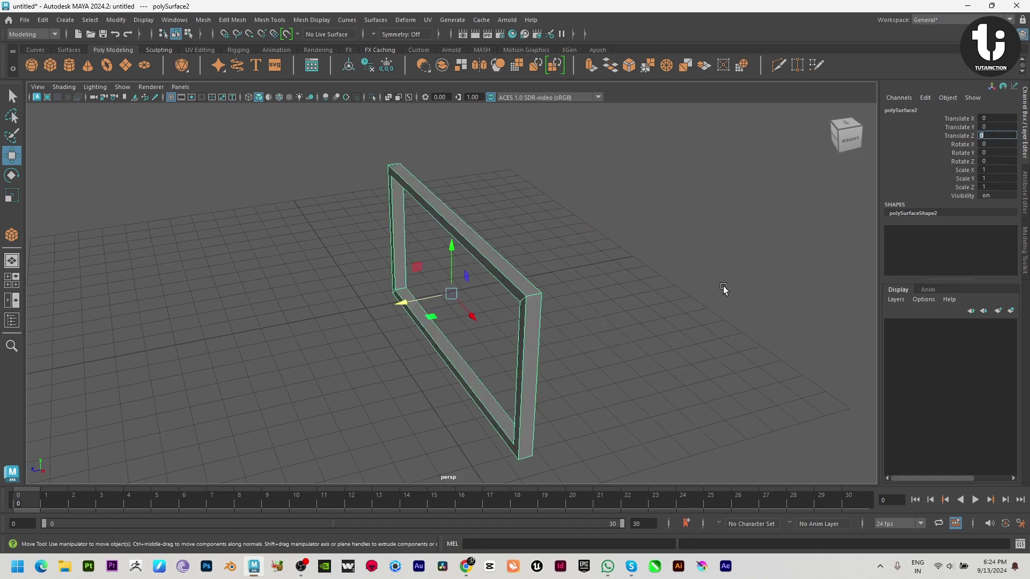
pyautogui.click(599, 354)
# Step: Stretch the rectangular frame along X to make it wider for the table's side
pyautogui.keyDown('alt'); pyautogui.moveTo(556, 339); pyautogui.dragTo(625, 325); pyautogui.keyUp('alt')
pyautogui.moveTo(581, 279); pyautogui.dragTo(641, 383)
pyautogui.keyDown('alt'); pyautogui.moveTo(553, 343); pyautogui.dragTo(563, 327); pyautogui.keyUp('alt')
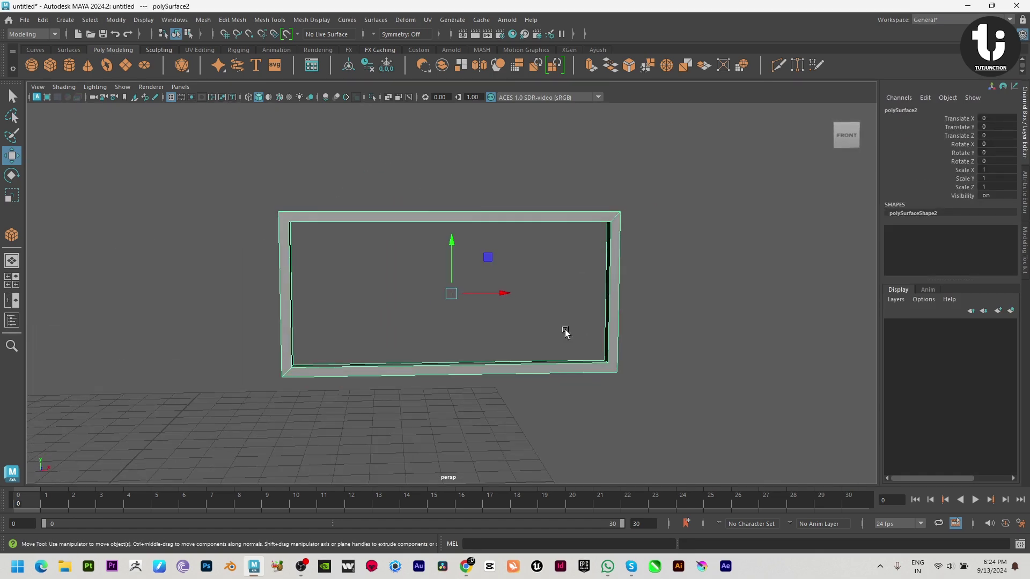
pyautogui.press('r')
pyautogui.moveTo(496, 294); pyautogui.dragTo(519, 292)
pyautogui.press('w')
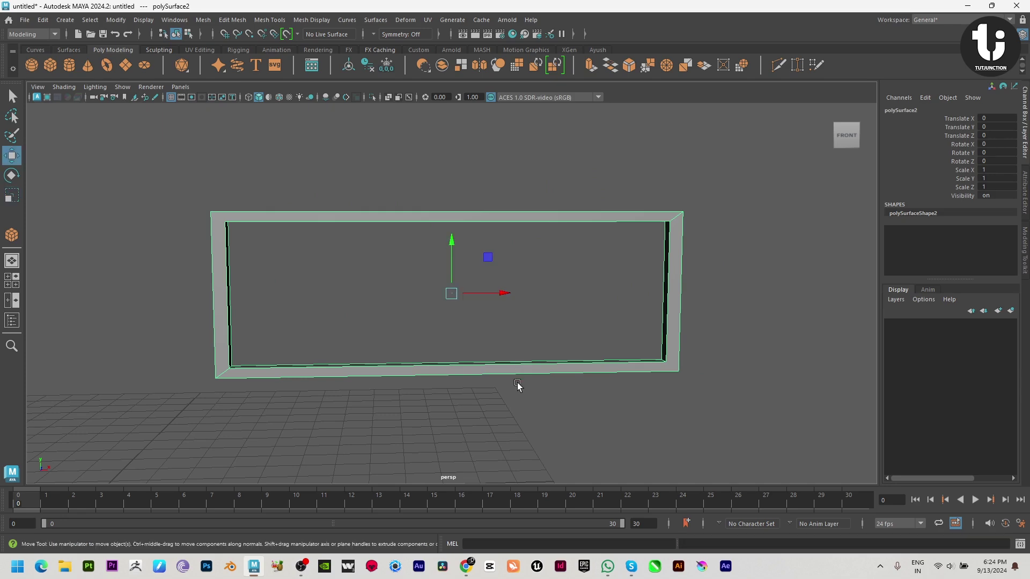
# Step: Compare the widened frame's proportions with the reference coffee table in the front view and inspect it in perspective
pyautogui.press('space')
pyautogui.press('space')
pyautogui.scroll(-1, 456, 389)
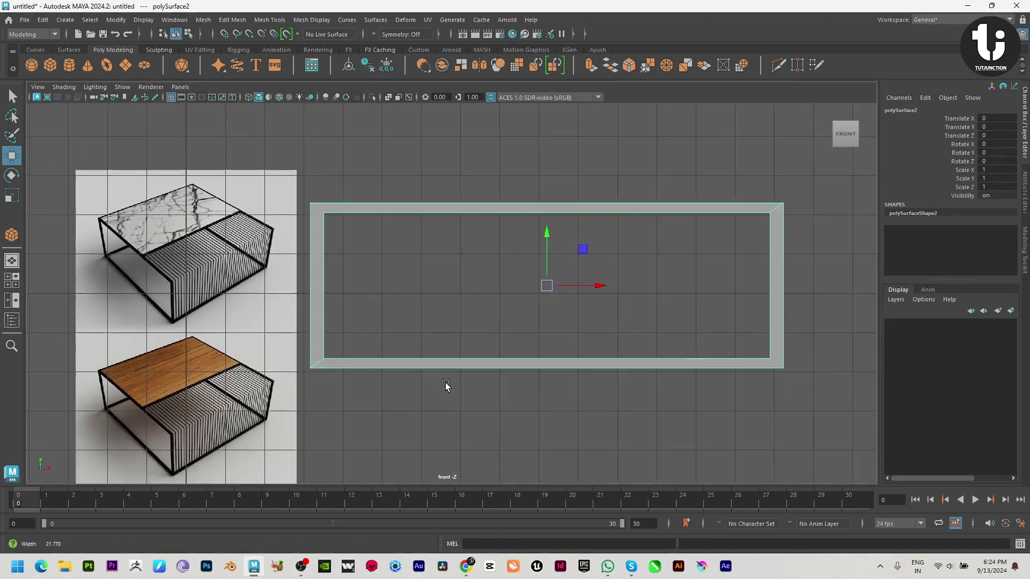
pyautogui.keyDown('alt'); pyautogui.moveTo(673, 350); pyautogui.dragTo(570, 356, button='middle'); pyautogui.keyUp('alt')
pyautogui.keyDown('alt'); pyautogui.moveTo(570, 368); pyautogui.dragTo(538, 368); pyautogui.keyUp('alt')
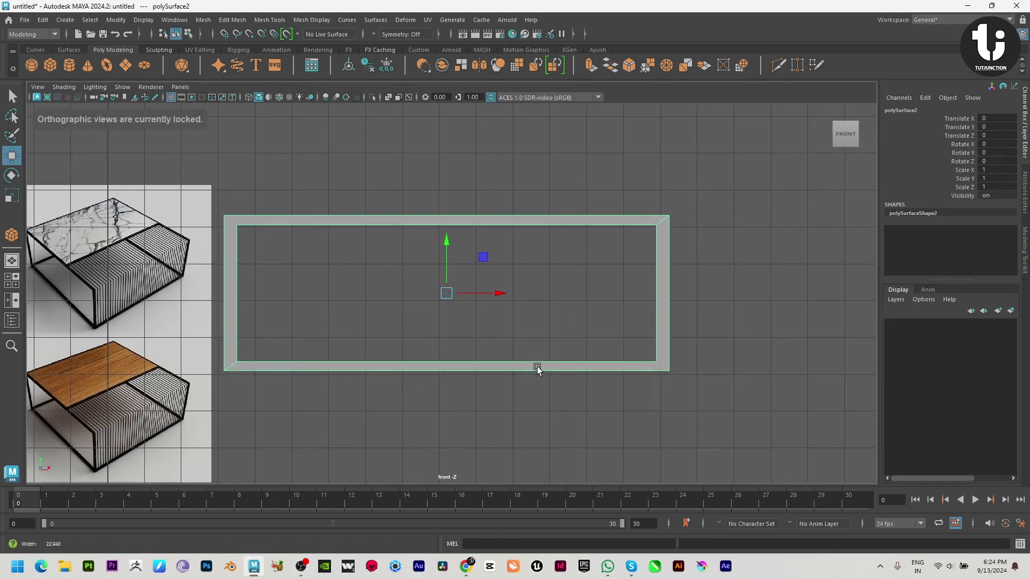
pyautogui.keyDown('alt'); pyautogui.moveTo(538, 368); pyautogui.dragTo(543, 395, button='middle'); pyautogui.keyUp('alt')
pyautogui.press('space')
pyautogui.press('space')
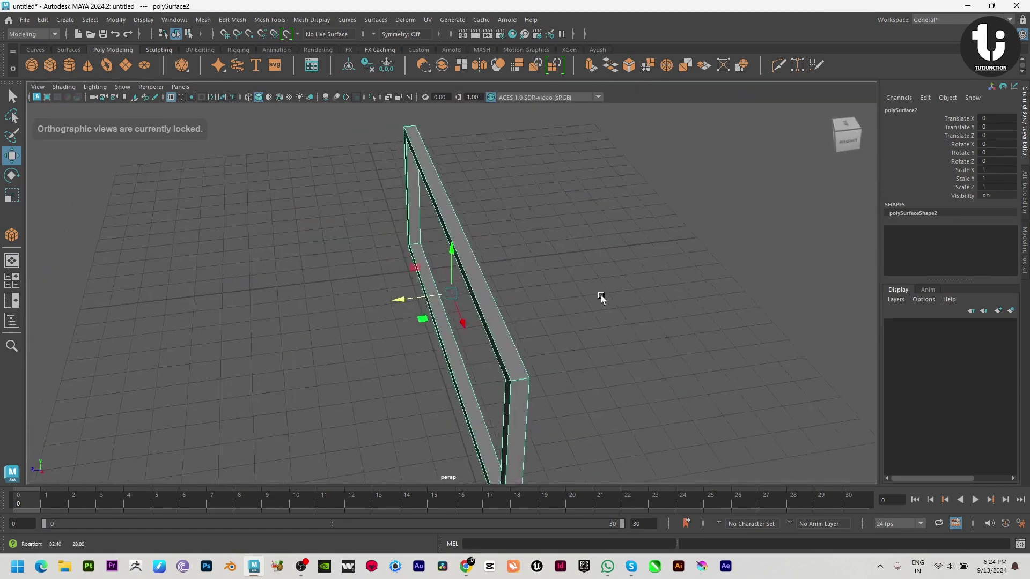
# Step: Duplicate the frame and move one of the two apart along Z to form the table's opposite sides
pyautogui.scroll(-1, 365, 294)
pyautogui.hotkey('ctrl', 'd')
pyautogui.moveTo(401, 296); pyautogui.dragTo(470, 404)
pyautogui.hotkey('ctrl', 'd')
pyautogui.click(549, 333)
# Step: Examine how the reference table's two side frames are connected and check the spacing of the modelled pair
pyautogui.press('space')
pyautogui.press('space')
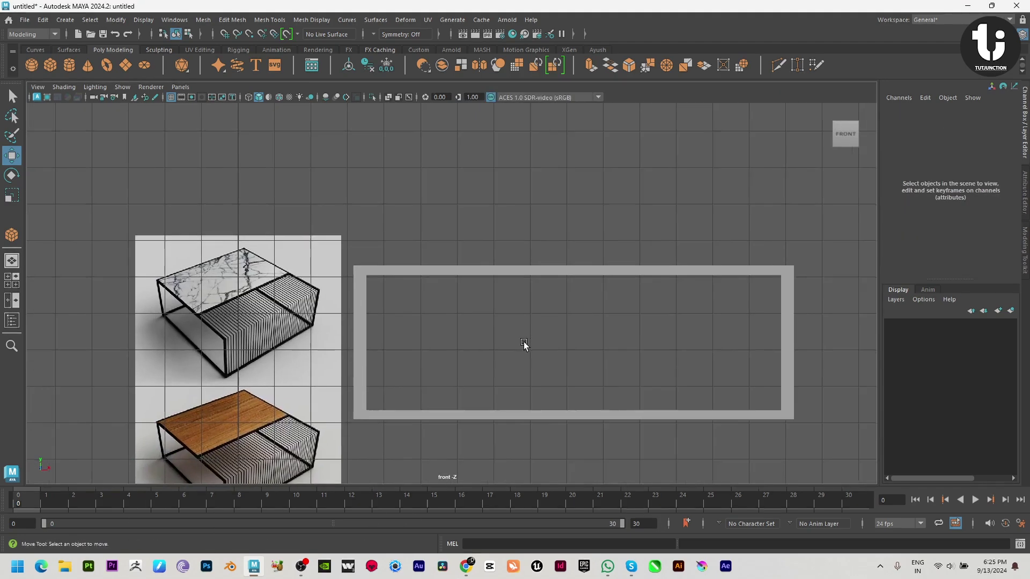
pyautogui.keyDown('alt'); pyautogui.moveTo(524, 342); pyautogui.dragTo(547, 371, button='middle'); pyautogui.keyUp('alt')
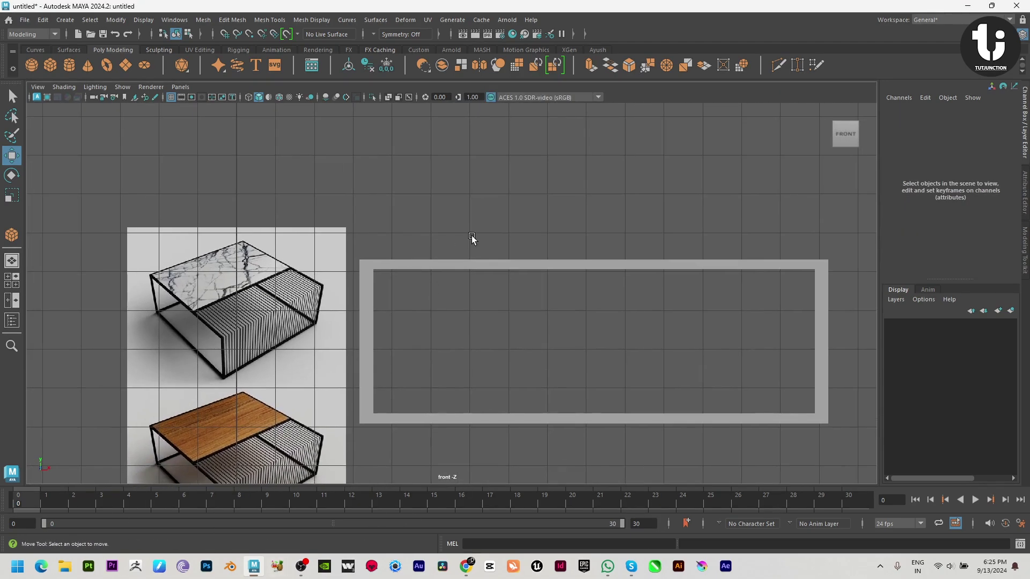
pyautogui.press('space')
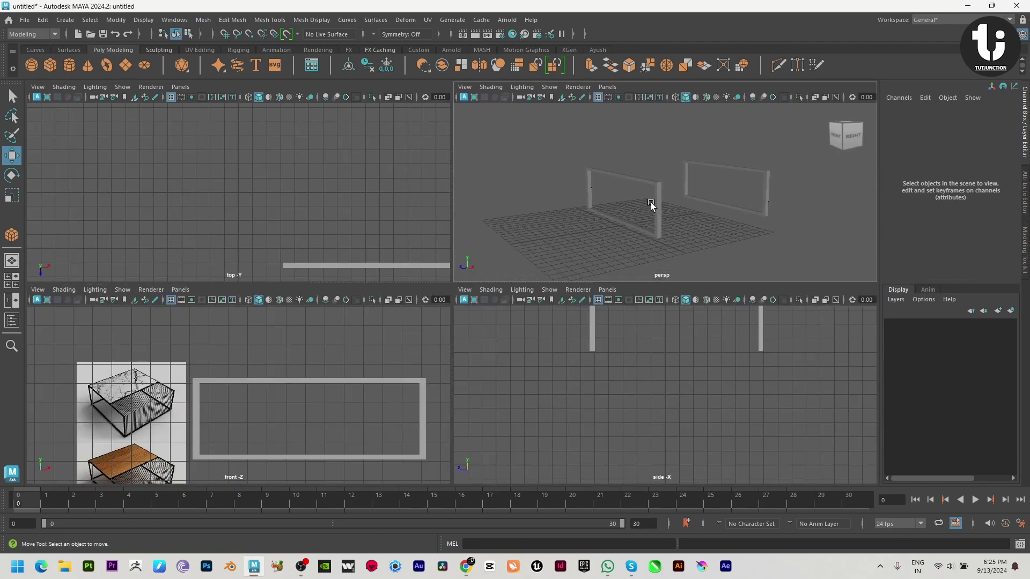
pyautogui.press('space')
pyautogui.keyDown('alt'); pyautogui.moveTo(650, 202); pyautogui.dragTo(426, 378); pyautogui.keyUp('alt')
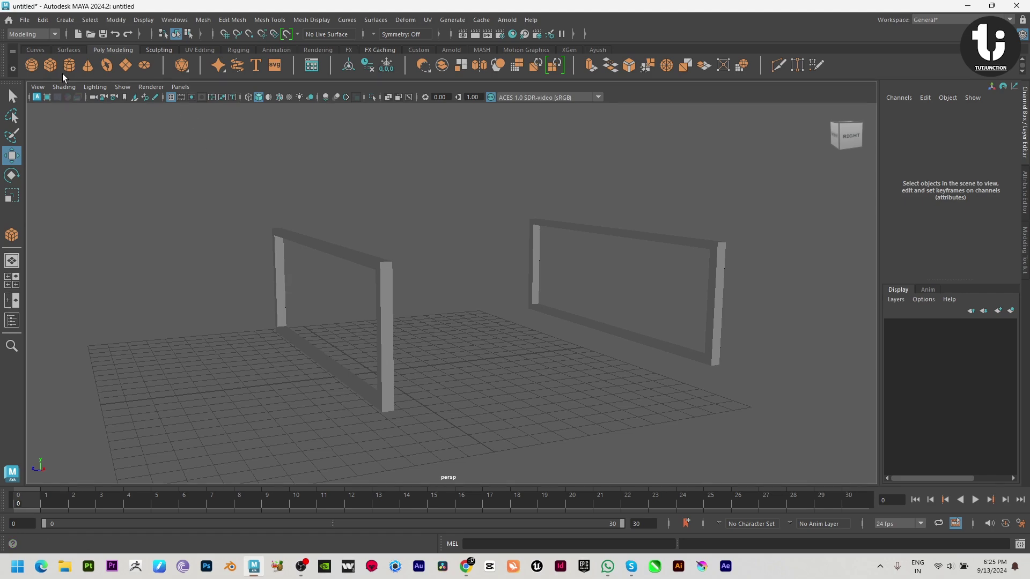
# Step: In the top view, draw a cube bar joining the two frames at one end, about 0.38 wide, 0.5 high and 11.72 long
pyautogui.click(50, 65)
pyautogui.press('space')
pyautogui.press('space')
pyautogui.keyDown('alt'); pyautogui.moveTo(387, 346); pyautogui.dragTo(400, 184, button='middle'); pyautogui.keyUp('alt')
pyautogui.scroll(-1, 400, 184)
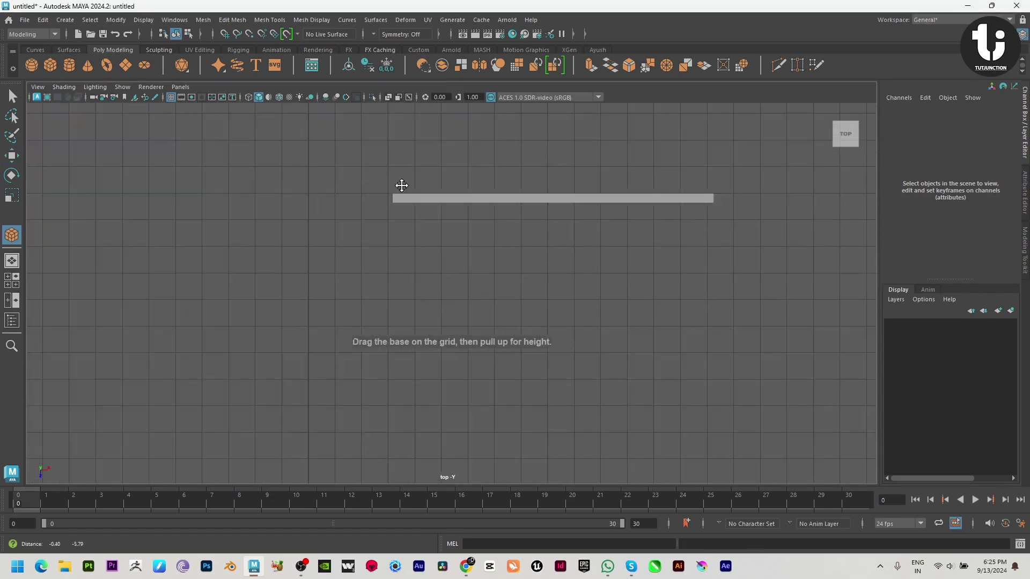
pyautogui.keyDown('alt'); pyautogui.moveTo(416, 334); pyautogui.dragTo(414, 253, button='middle'); pyautogui.keyUp('alt')
pyautogui.scroll(-1, 414, 252)
pyautogui.scroll(-3, 414, 252)
pyautogui.keyDown('alt'); pyautogui.moveTo(477, 264); pyautogui.dragTo(476, 488, button='middle'); pyautogui.keyUp('alt')
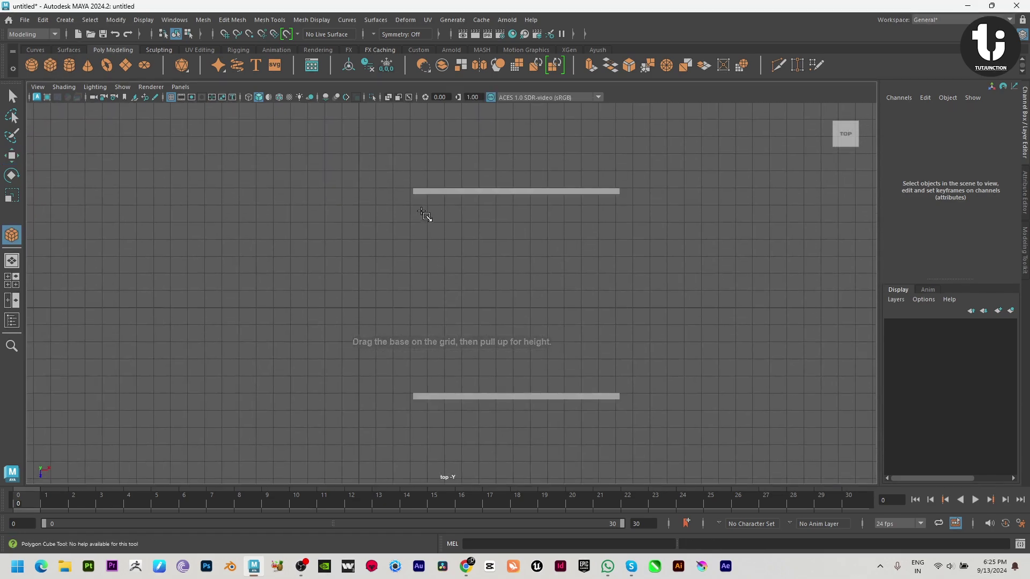
pyautogui.moveTo(415, 193); pyautogui.dragTo(431, 297)
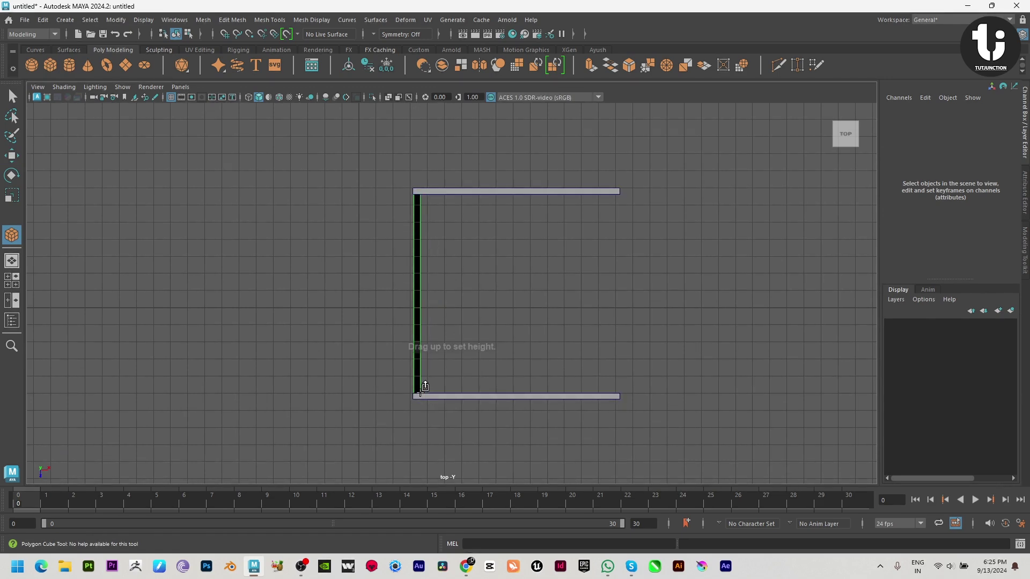
pyautogui.click(425, 387)
# Step: Raise the connecting bar to about Translate Y 3.572, level with the lower rails of the frames
pyautogui.press('space')
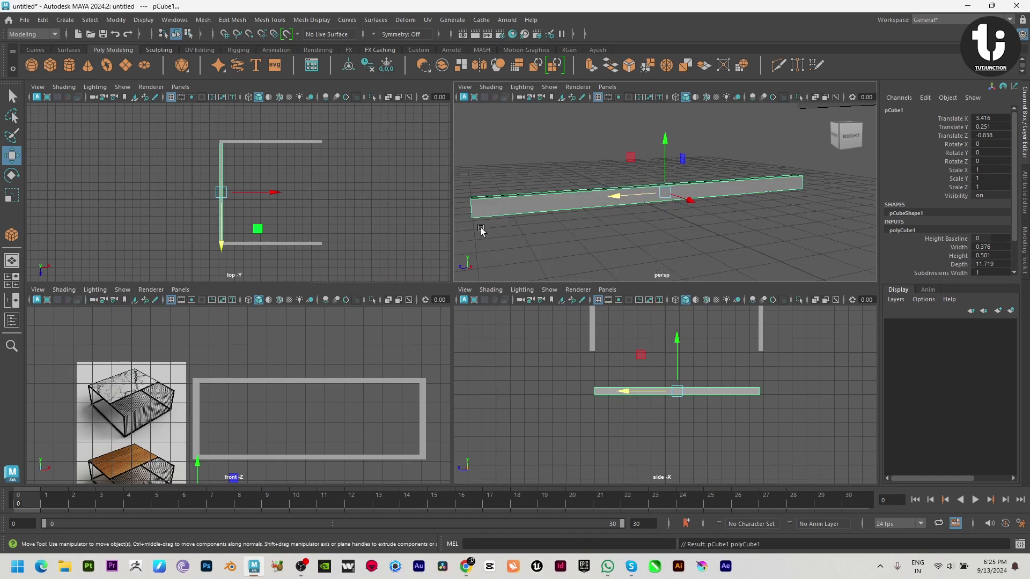
pyautogui.keyDown('alt'); pyautogui.moveTo(481, 230); pyautogui.dragTo(518, 241); pyautogui.keyUp('alt')
pyautogui.press('space')
pyautogui.keyDown('alt'); pyautogui.moveTo(573, 229); pyautogui.dragTo(114, 214, button='right'); pyautogui.keyUp('alt')
pyautogui.keyDown('alt'); pyautogui.moveTo(443, 282); pyautogui.dragTo(517, 274); pyautogui.keyUp('alt')
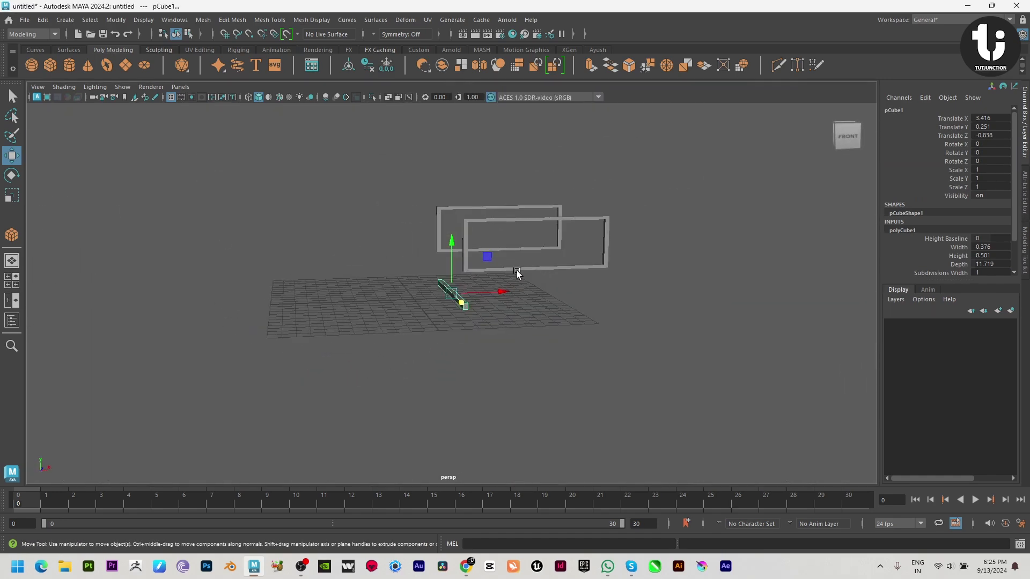
pyautogui.moveTo(451, 250); pyautogui.dragTo(449, 245)
pyautogui.moveTo(461, 209); pyautogui.dragTo(460, 207)
pyautogui.press('f')
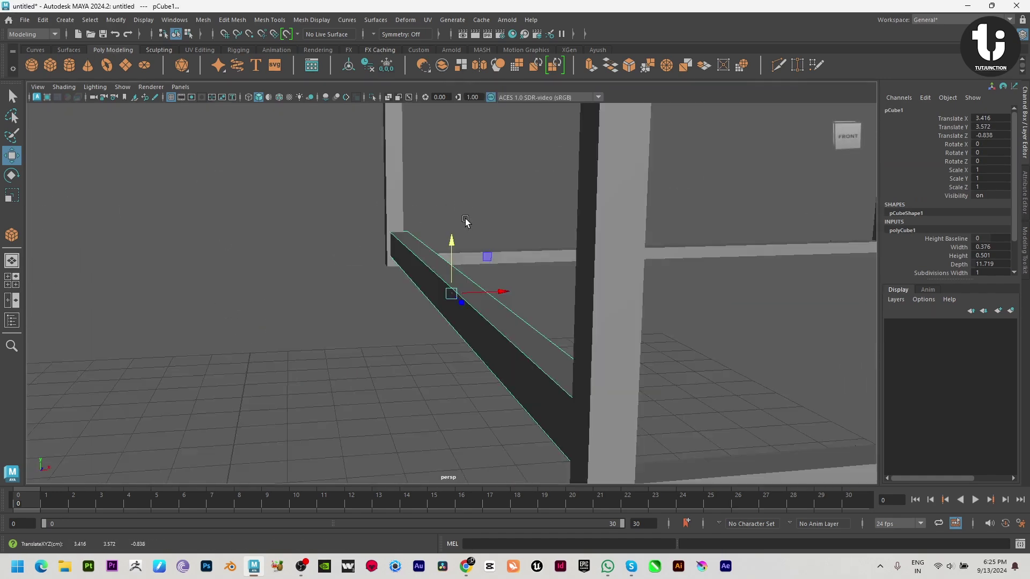
# Step: Shift the connecting bar along X to about 3.34 to line it up with the frames' end posts
pyautogui.keyDown('alt'); pyautogui.moveTo(490, 266); pyautogui.dragTo(486, 293); pyautogui.keyUp('alt')
pyautogui.keyDown('alt'); pyautogui.moveTo(486, 292); pyautogui.dragTo(485, 296, button='middle'); pyautogui.keyUp('alt')
pyautogui.press('r')
pyautogui.keyDown('alt'); pyautogui.moveTo(486, 299); pyautogui.dragTo(524, 255); pyautogui.keyUp('alt')
pyautogui.press('w')
# Step: Compare the frames with the reference table and delete the connecting bar between them
pyautogui.press('space')
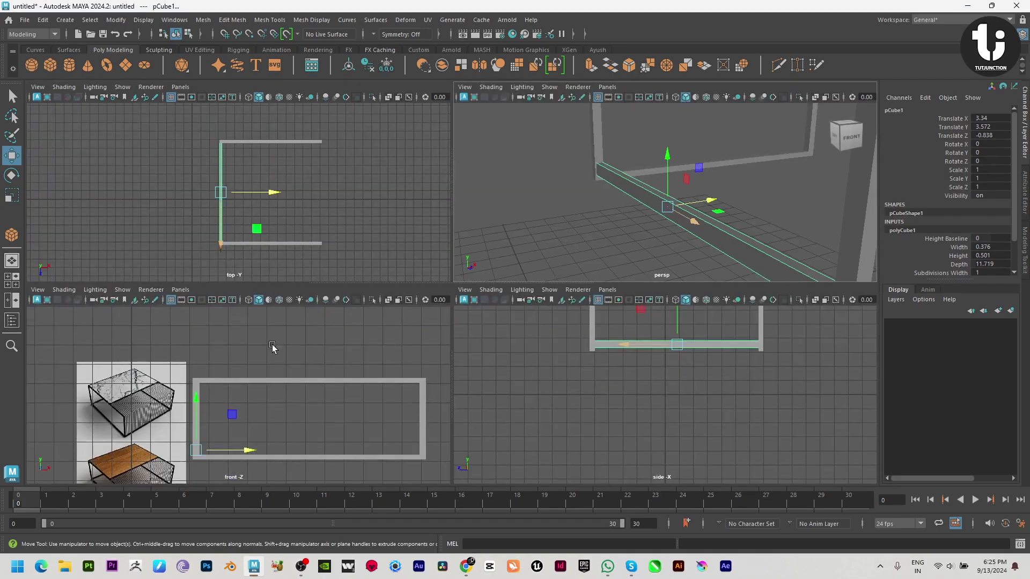
pyautogui.press('space')
pyautogui.keyDown('alt'); pyautogui.moveTo(250, 359); pyautogui.dragTo(320, 359, button='right'); pyautogui.keyUp('alt')
pyautogui.keyDown('alt'); pyautogui.moveTo(319, 359); pyautogui.dragTo(578, 269, button='middle'); pyautogui.keyUp('alt')
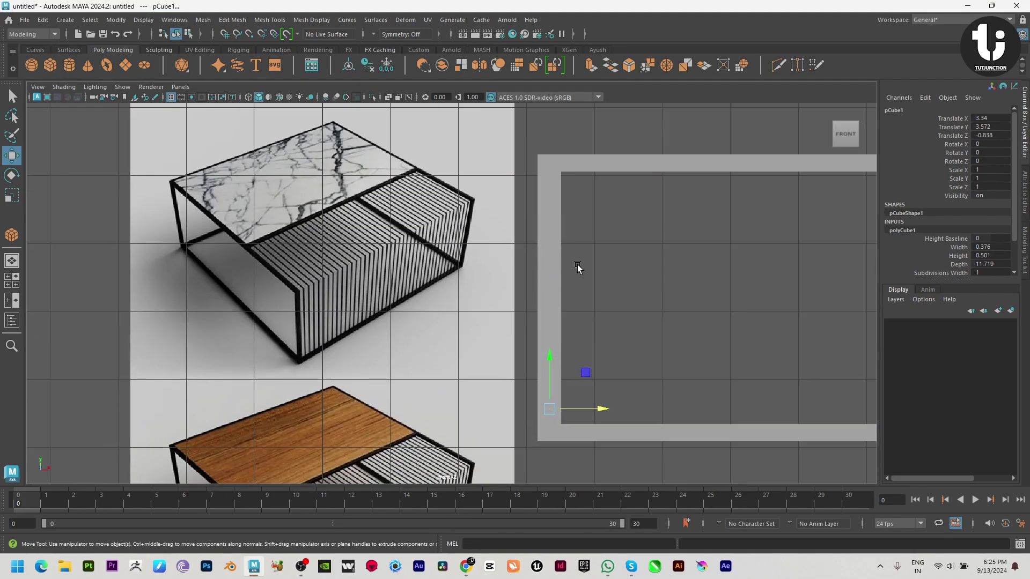
pyautogui.press('space')
pyautogui.press('space')
pyautogui.keyDown('alt'); pyautogui.moveTo(688, 141); pyautogui.dragTo(511, 330); pyautogui.keyUp('alt')
pyautogui.click(519, 324)
pyautogui.press('Delete')
# Step: Bevel the edges at one lower corner of the side frame with a fraction of about 0.093
pyautogui.click(129, 323)
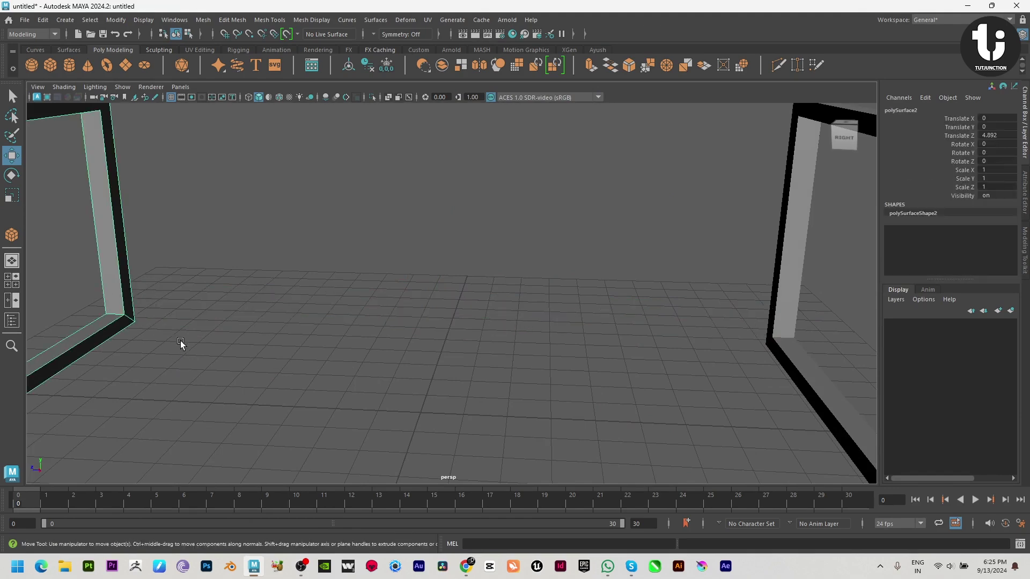
pyautogui.keyDown('alt'); pyautogui.moveTo(181, 340); pyautogui.dragTo(381, 291, button='middle'); pyautogui.keyUp('alt')
pyautogui.keyDown('alt'); pyautogui.moveTo(381, 290); pyautogui.dragTo(323, 296); pyautogui.keyUp('alt')
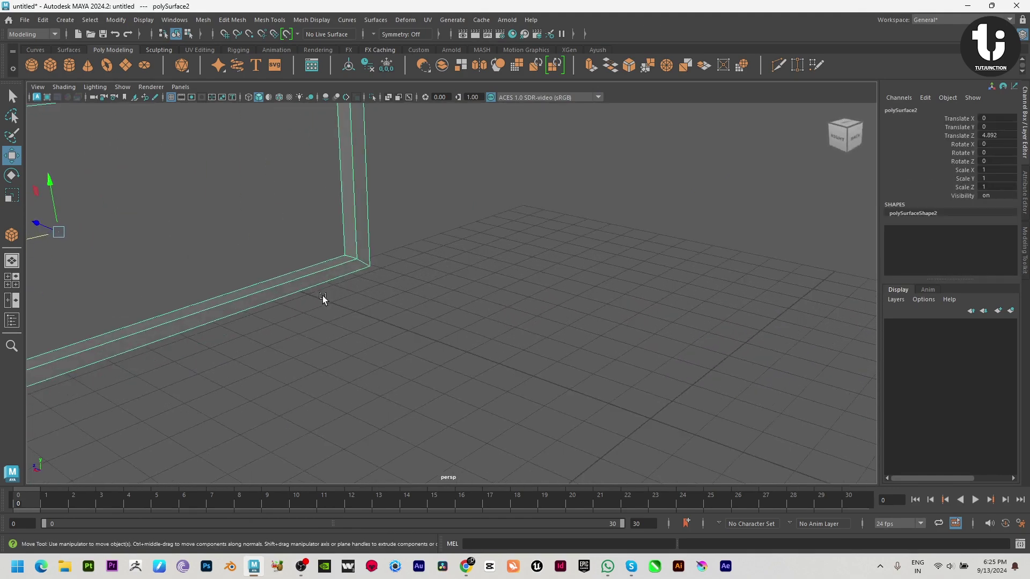
pyautogui.click(364, 259)
pyautogui.click(361, 259)
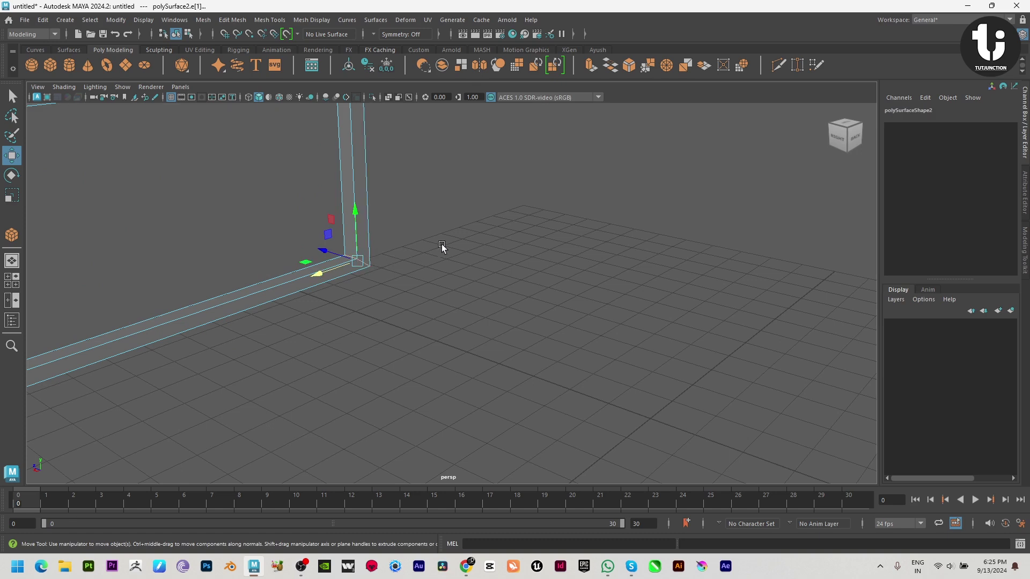
pyautogui.keyDown('shift'); pyautogui.moveTo(471, 196); pyautogui.dragTo(525, 196, button='right'); pyautogui.keyUp('shift')
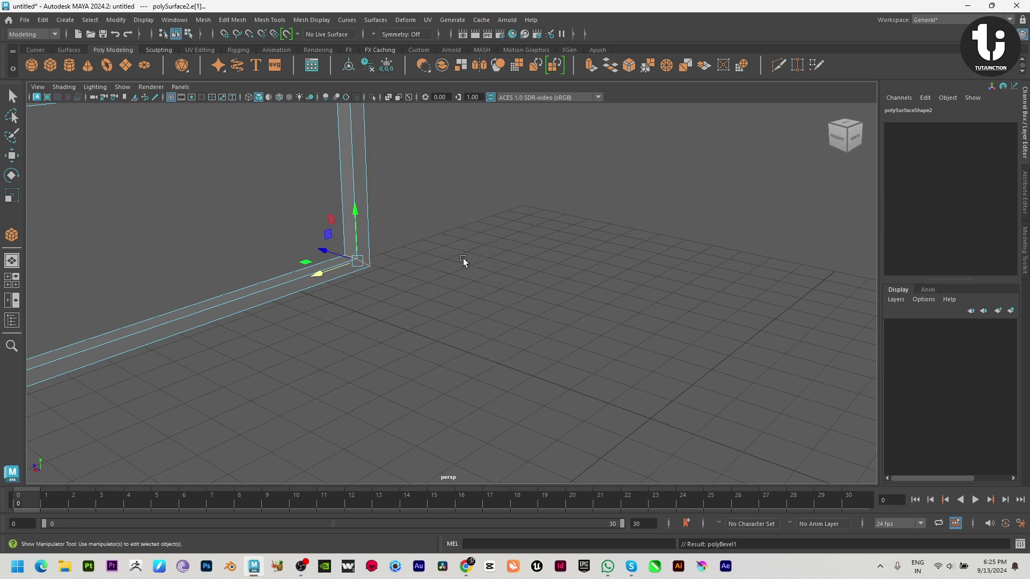
pyautogui.keyDown('alt'); pyautogui.moveTo(502, 256); pyautogui.dragTo(478, 254); pyautogui.keyUp('alt')
pyautogui.moveTo(615, 331); pyautogui.dragTo(433, 330, button='middle')
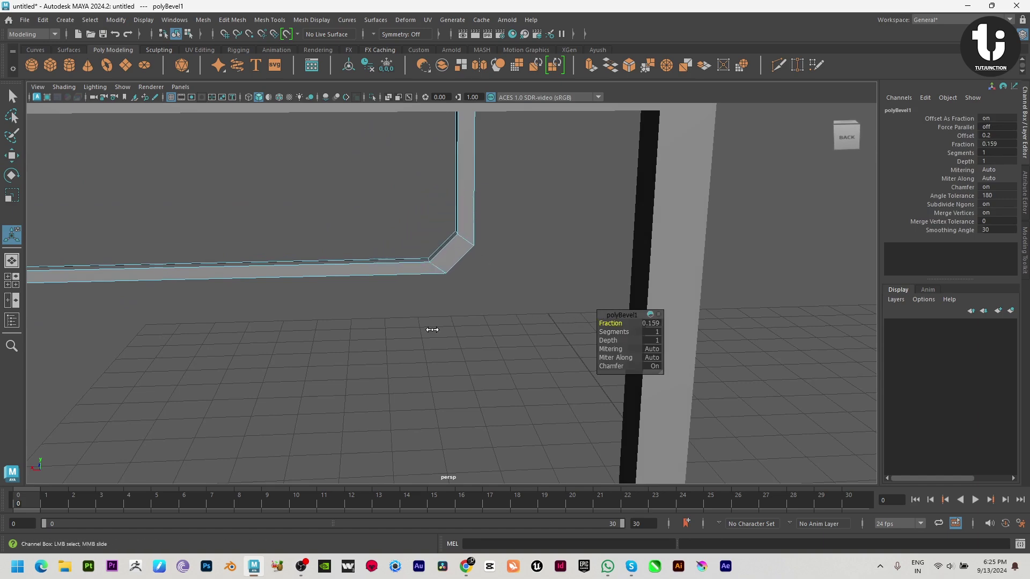
pyautogui.press('q')
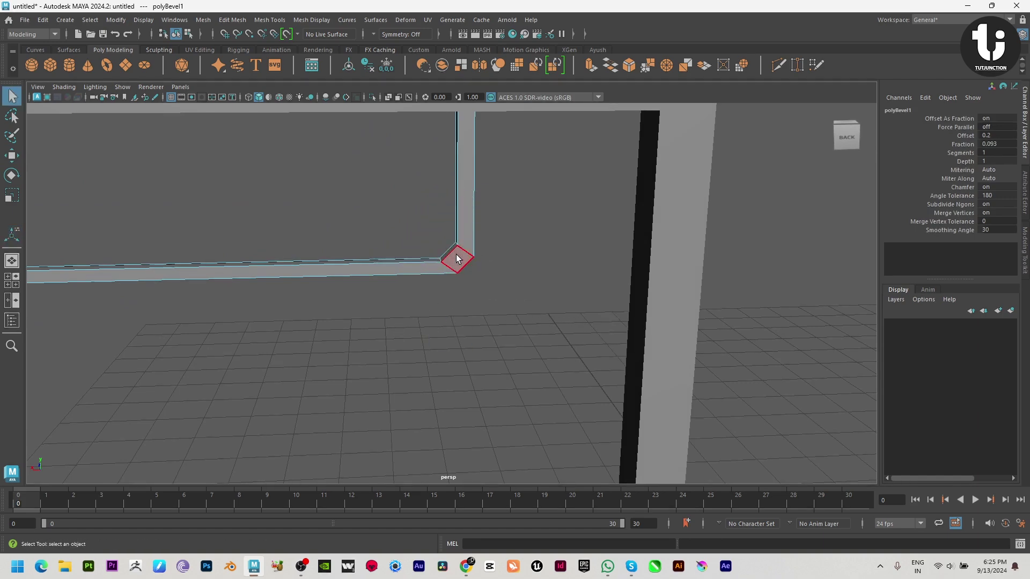
# Step: Delete the opposite side frame, keeping only the one with the bevelled corner
pyautogui.click(458, 260)
pyautogui.keyDown('alt'); pyautogui.moveTo(458, 260); pyautogui.dragTo(289, 262, button='right'); pyautogui.keyUp('alt')
pyautogui.keyDown('alt'); pyautogui.moveTo(289, 263); pyautogui.dragTo(400, 295); pyautogui.keyUp('alt')
pyautogui.press('w')
pyautogui.click(441, 217)
pyautogui.keyDown('alt'); pyautogui.moveTo(441, 217); pyautogui.dragTo(476, 245); pyautogui.keyUp('alt')
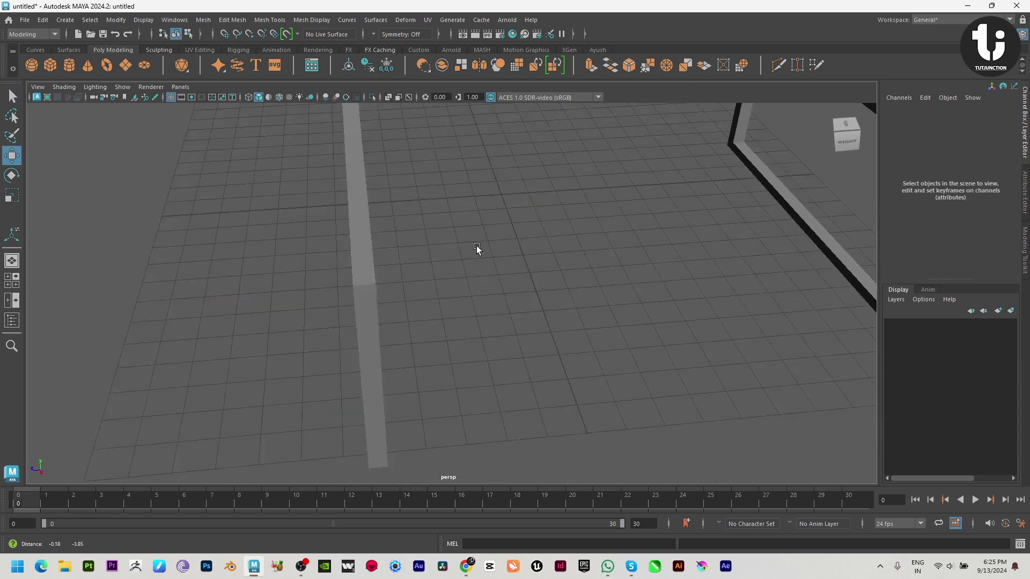
pyautogui.keyDown('alt'); pyautogui.moveTo(476, 246); pyautogui.dragTo(396, 236, button='right'); pyautogui.keyUp('alt')
pyautogui.press('space')
pyautogui.press('space')
pyautogui.keyDown('alt'); pyautogui.moveTo(644, 215); pyautogui.dragTo(607, 255); pyautogui.keyUp('alt')
pyautogui.moveTo(611, 269); pyautogui.dragTo(716, 377)
pyautogui.press('Delete')
# Step: Use Multi-Cut to add diagonal mitre edges across the frame's other lower corner on both its faces
pyautogui.moveTo(212, 313); pyautogui.dragTo(339, 303)
pyautogui.keyDown('alt'); pyautogui.moveTo(449, 297); pyautogui.dragTo(375, 290); pyautogui.keyUp('alt')
pyautogui.keyDown('alt'); pyautogui.moveTo(80, 226); pyautogui.dragTo(150, 235, button='right'); pyautogui.keyUp('alt')
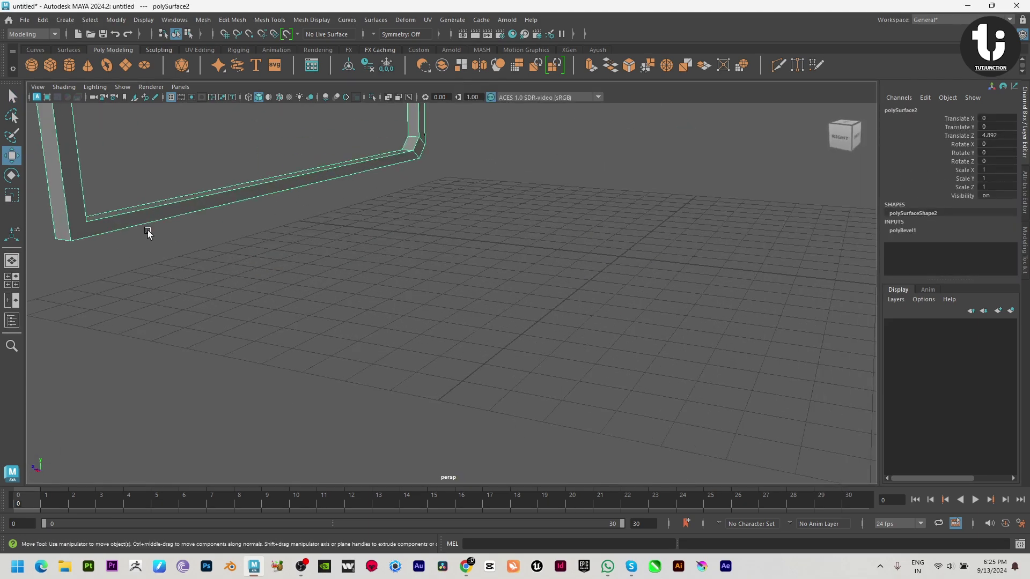
pyautogui.keyDown('alt'); pyautogui.moveTo(149, 235); pyautogui.dragTo(424, 327, button='middle'); pyautogui.keyUp('alt')
pyautogui.keyDown('alt'); pyautogui.moveTo(423, 327); pyautogui.dragTo(271, 304); pyautogui.keyUp('alt')
pyautogui.moveTo(114, 205); pyautogui.dragTo(119, 146, button='right')
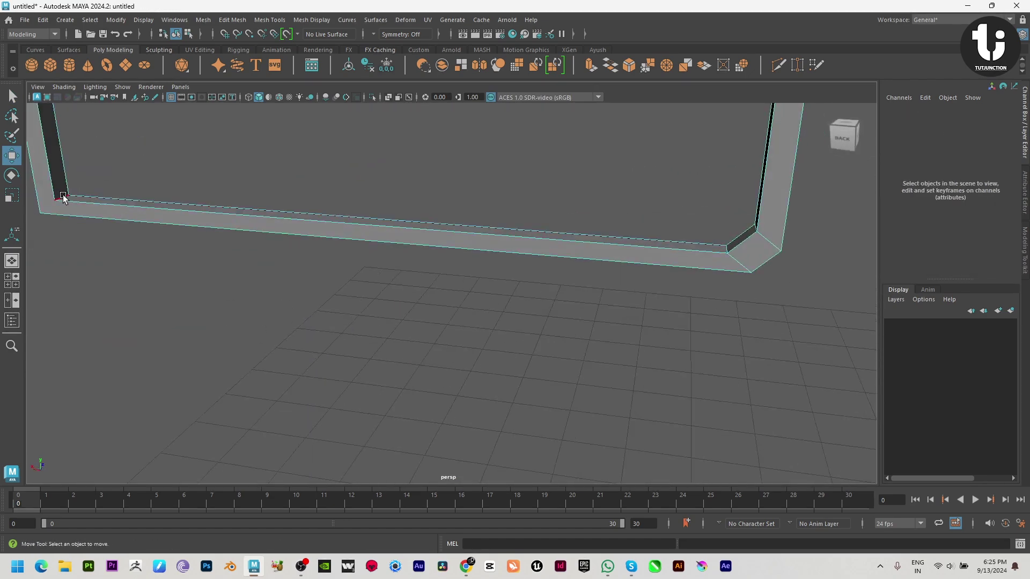
pyautogui.click(62, 197)
pyautogui.keyDown('alt'); pyautogui.moveTo(70, 204); pyautogui.dragTo(126, 217, button='right'); pyautogui.keyUp('alt')
pyautogui.keyDown('alt'); pyautogui.moveTo(126, 217); pyautogui.dragTo(306, 255, button='middle'); pyautogui.keyUp('alt')
pyautogui.keyDown('alt'); pyautogui.moveTo(306, 258); pyautogui.dragTo(683, 266); pyautogui.keyUp('alt')
pyautogui.moveTo(683, 266); pyautogui.dragTo(668, 168, button='right')
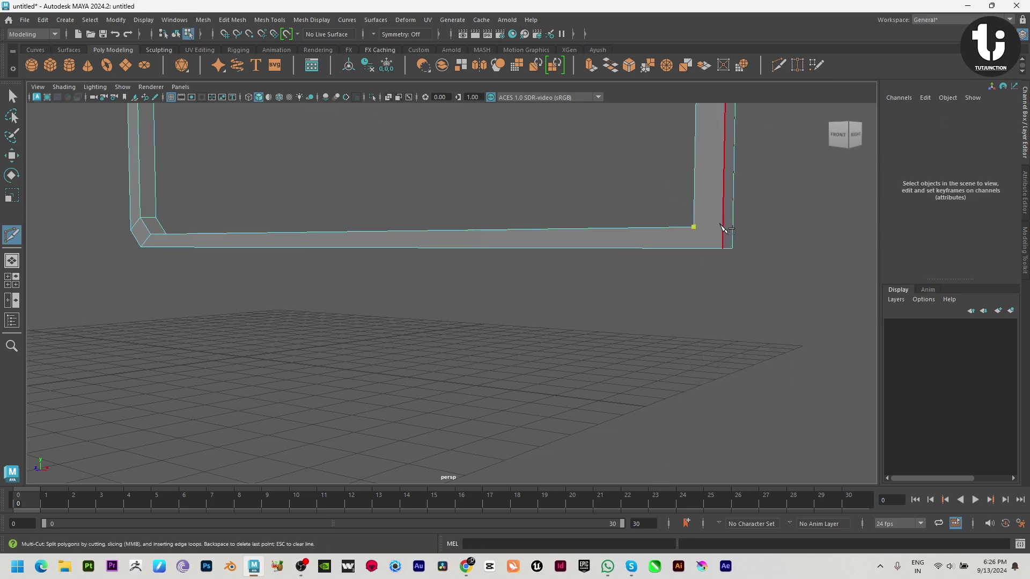
pyautogui.keyDown('alt'); pyautogui.moveTo(729, 286); pyautogui.dragTo(567, 329); pyautogui.keyUp('alt')
pyautogui.keyDown('alt'); pyautogui.moveTo(568, 329); pyautogui.dragTo(685, 218, button='middle'); pyautogui.keyUp('alt')
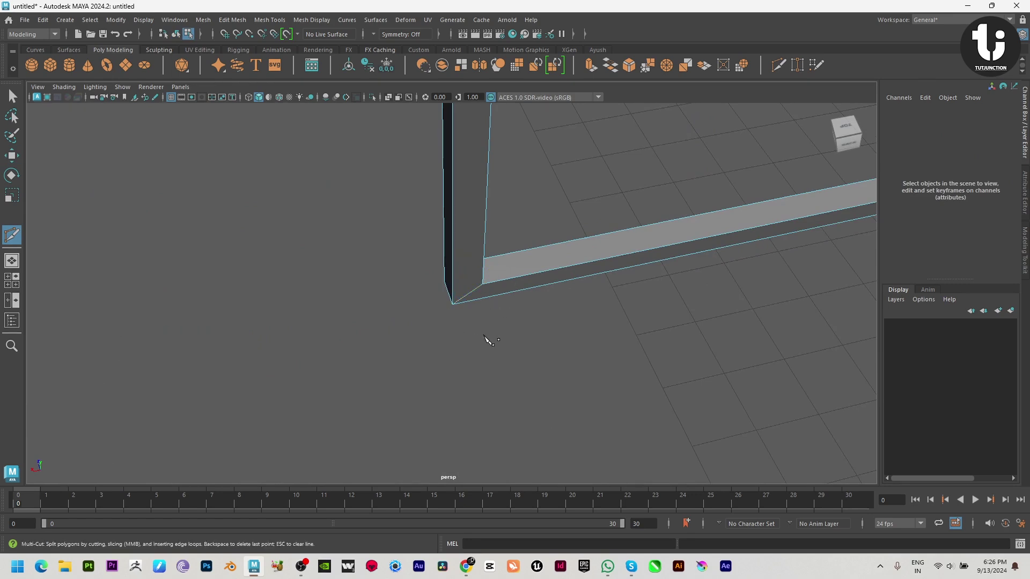
# Step: Bevel the mitre edges at that lower corner with a fraction of about 0.094
pyautogui.keyDown('alt'); pyautogui.moveTo(484, 336); pyautogui.dragTo(433, 231); pyautogui.keyUp('alt')
pyautogui.press('w')
pyautogui.doubleClick(431, 235)
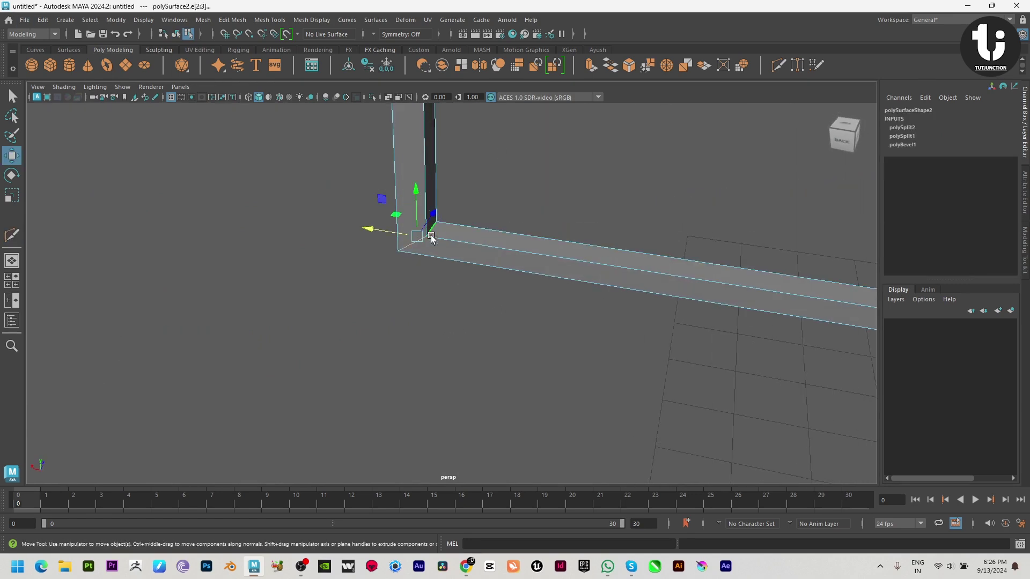
pyautogui.hotkey('ctrl', 'b')
pyautogui.keyDown('alt'); pyautogui.moveTo(568, 165); pyautogui.dragTo(323, 245); pyautogui.keyUp('alt')
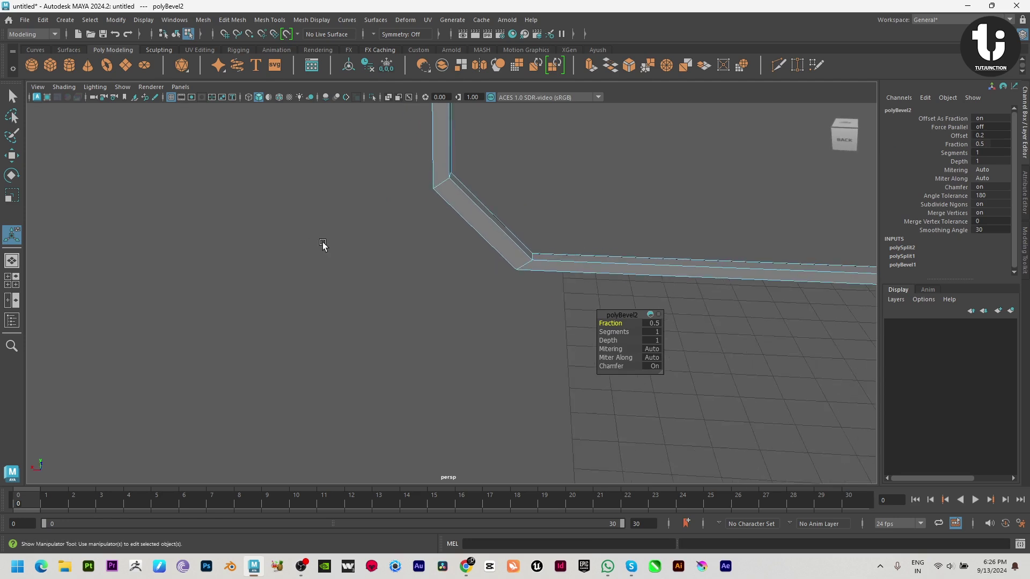
pyautogui.moveTo(610, 321); pyautogui.dragTo(424, 327)
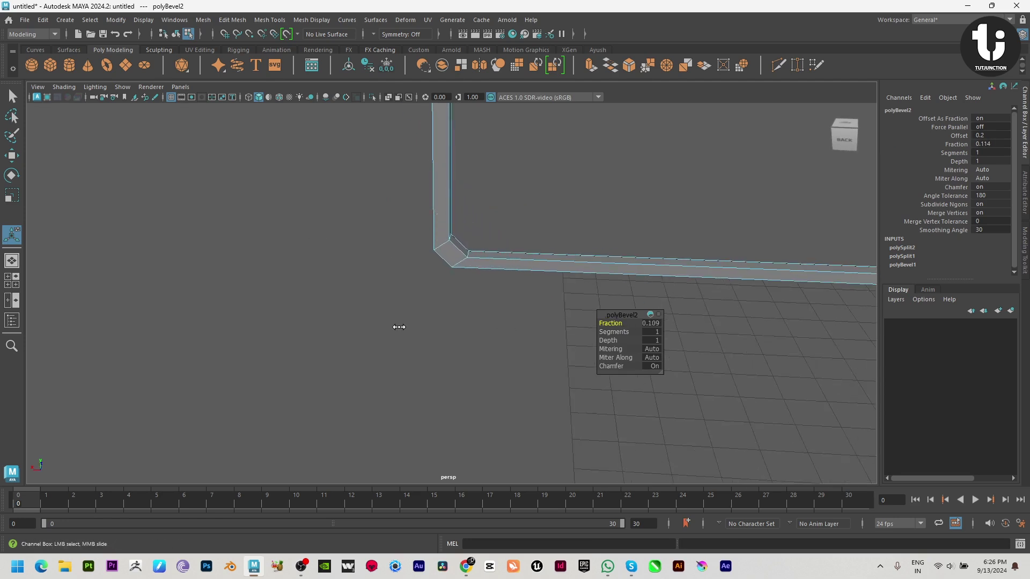
pyautogui.keyDown('alt'); pyautogui.moveTo(573, 327); pyautogui.dragTo(361, 322, button='right'); pyautogui.keyUp('alt')
pyautogui.keyDown('alt'); pyautogui.moveTo(361, 322); pyautogui.dragTo(379, 297); pyautogui.keyUp('alt')
pyautogui.keyDown('alt'); pyautogui.moveTo(379, 297); pyautogui.dragTo(489, 356, button='right'); pyautogui.keyUp('alt')
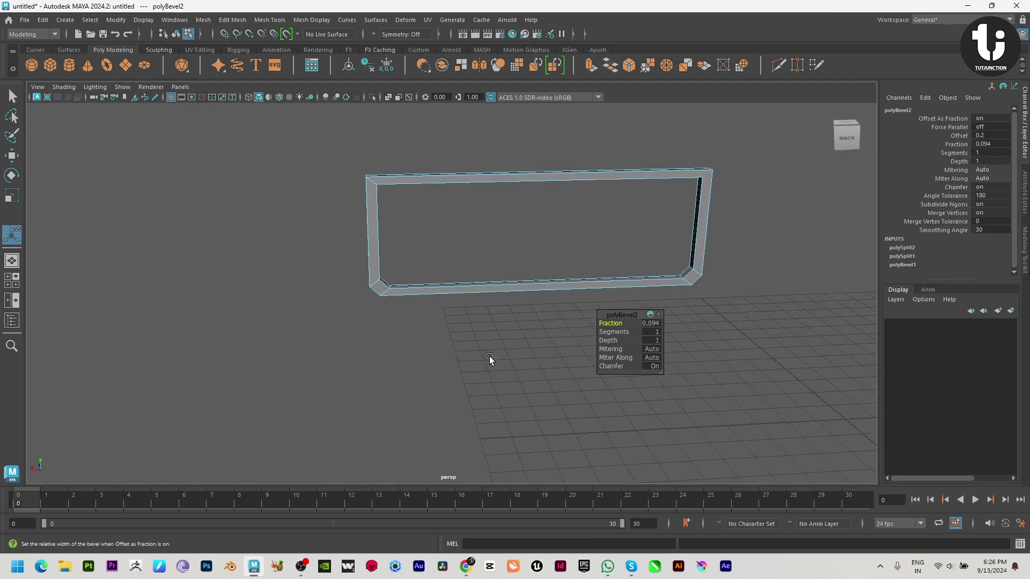
pyautogui.press('w')
pyautogui.click(379, 288)
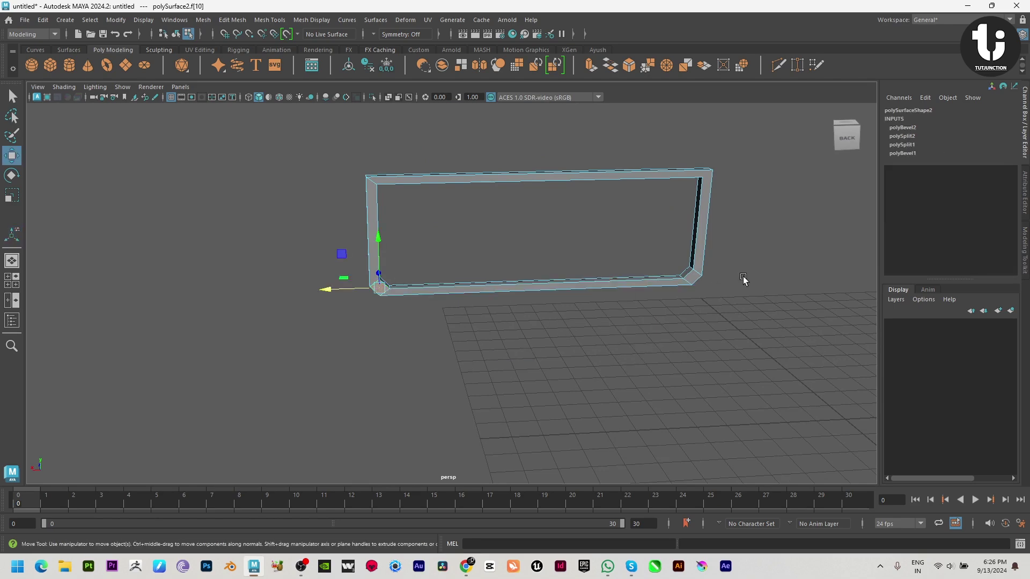
pyautogui.keyDown('shift'); pyautogui.click(687, 282); pyautogui.keyUp('shift')
pyautogui.press('space')
pyautogui.press('space')
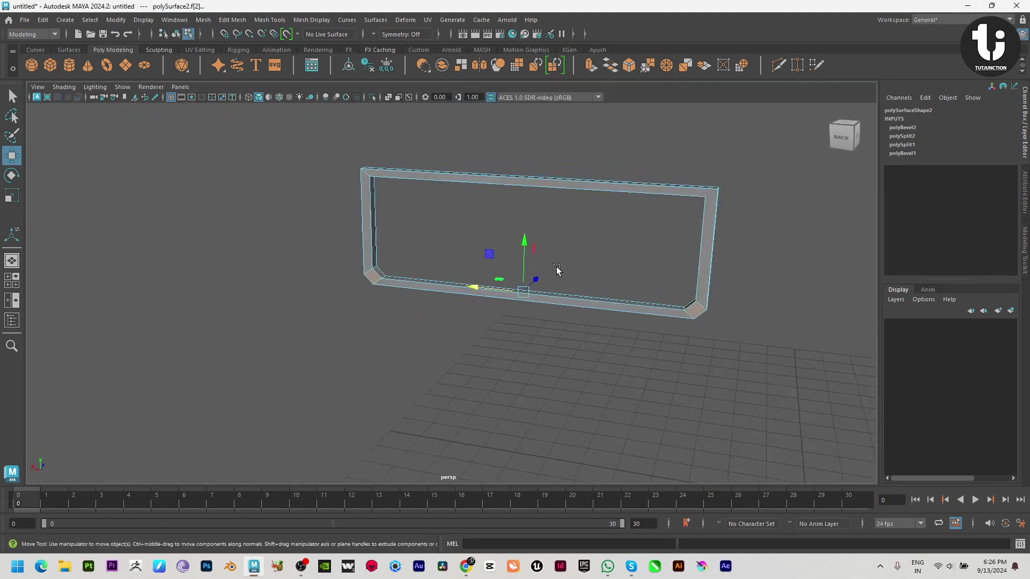
# Step: Multi-Cut diagonal mitre edges on both faces of the upper corner above the first bevelled corner
pyautogui.keyDown('alt'); pyautogui.moveTo(555, 266); pyautogui.dragTo(570, 345); pyautogui.keyUp('alt')
pyautogui.keyDown('alt'); pyautogui.moveTo(570, 345); pyautogui.dragTo(633, 322, button='right'); pyautogui.keyUp('alt')
pyautogui.keyDown('alt'); pyautogui.moveTo(633, 321); pyautogui.dragTo(663, 300); pyautogui.keyUp('alt')
pyautogui.moveTo(656, 253); pyautogui.dragTo(722, 199, button='right')
pyautogui.keyDown('shift'); pyautogui.rightClick(729, 196); pyautogui.keyUp('shift')
pyautogui.click(668, 197)
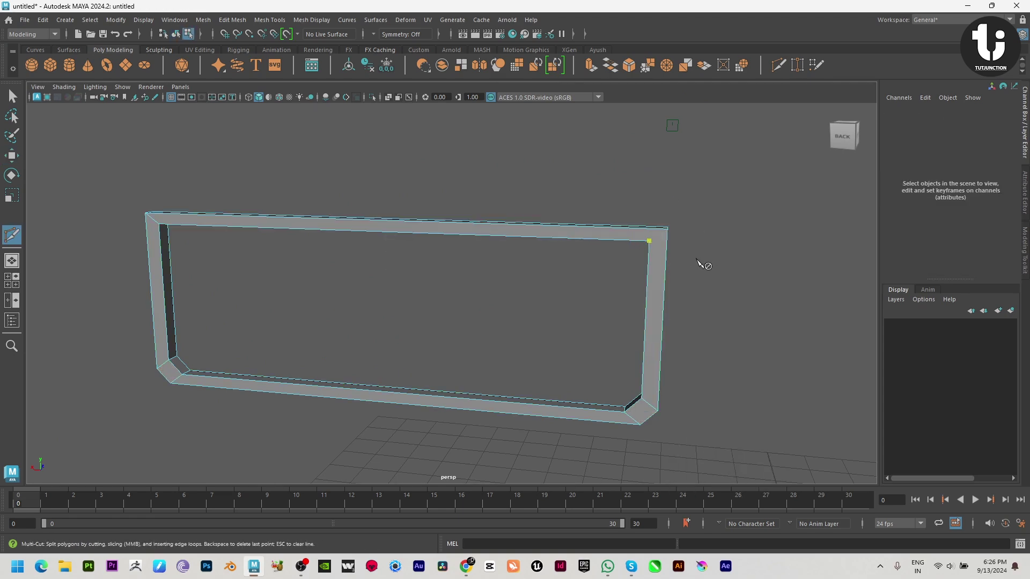
pyautogui.keyDown('alt'); pyautogui.moveTo(680, 236); pyautogui.dragTo(456, 247); pyautogui.keyUp('alt')
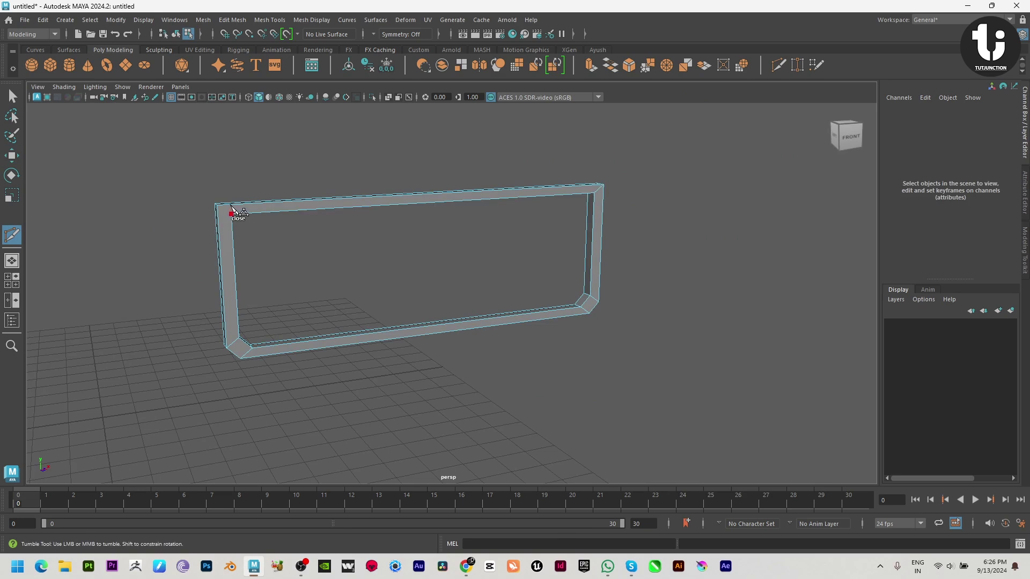
pyautogui.keyDown('alt'); pyautogui.moveTo(200, 221); pyautogui.dragTo(595, 252); pyautogui.keyUp('alt')
pyautogui.press('w')
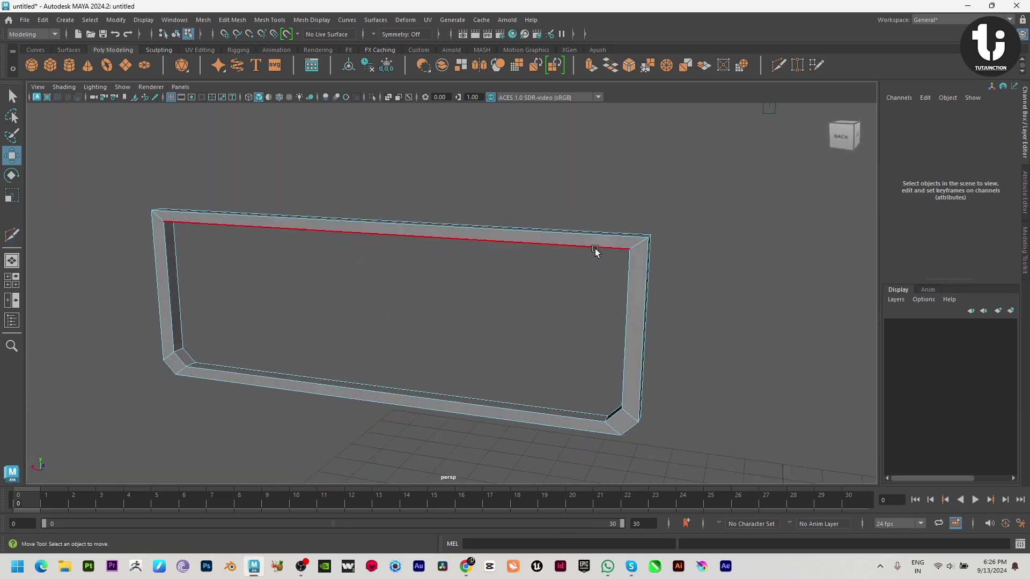
# Step: Bevel the mitre edges at the upper corner with a fraction of 0.1
pyautogui.click(646, 268)
pyautogui.keyDown('shift'); pyautogui.moveTo(650, 226); pyautogui.dragTo(722, 216, button='right'); pyautogui.keyUp('shift')
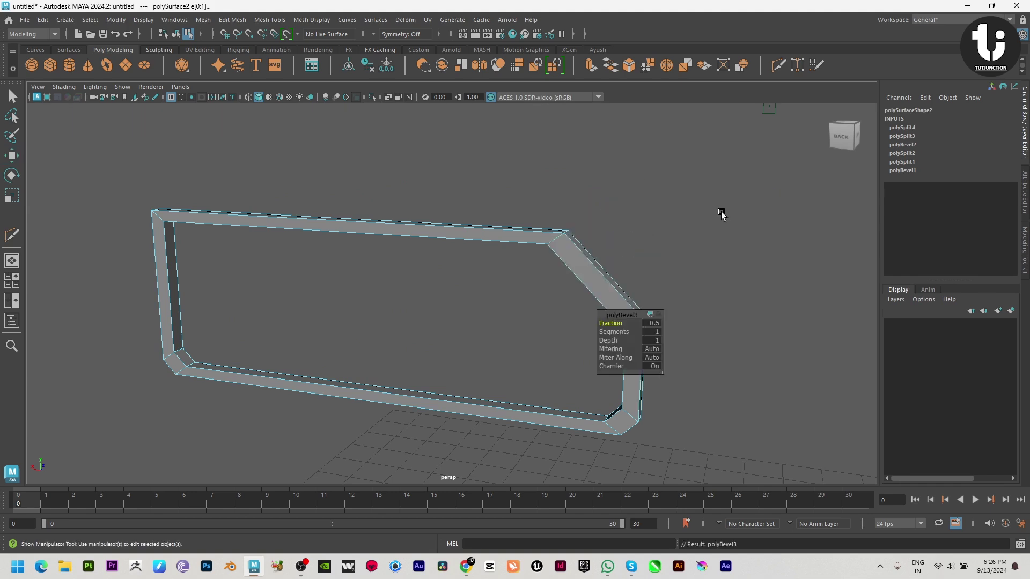
pyautogui.moveTo(645, 325); pyautogui.dragTo(396, 336)
pyautogui.press('w')
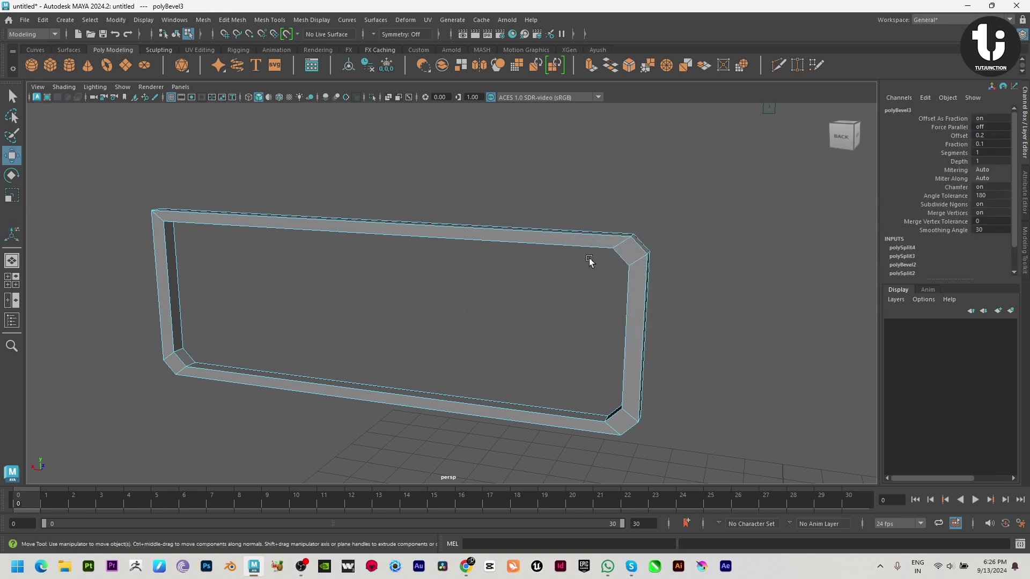
# Step: Extrude the three bevelled corner faces toward the opposite side, to about Z 0.793, and delete their end faces
pyautogui.click(632, 252)
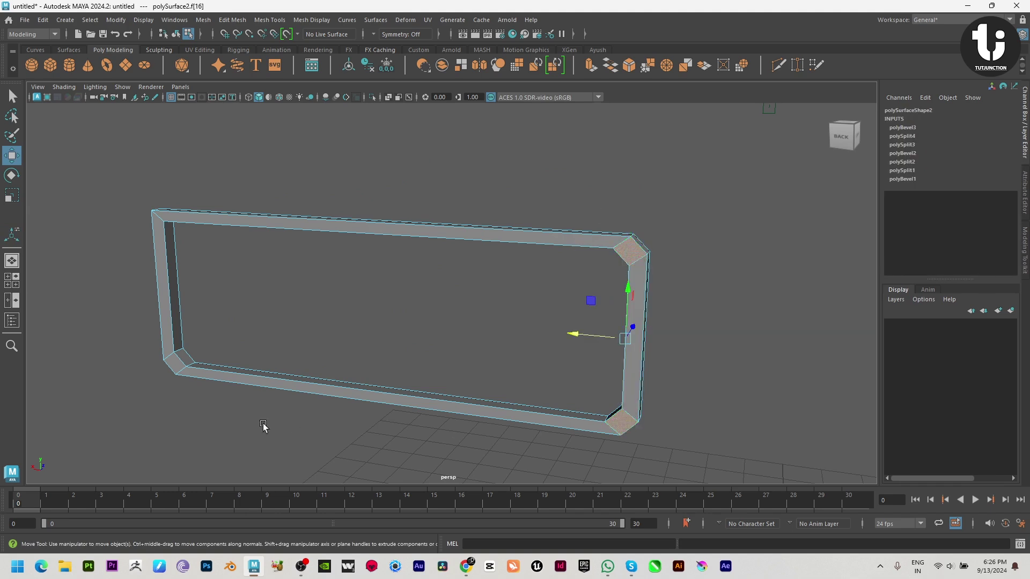
pyautogui.keyDown('alt'); pyautogui.moveTo(525, 379); pyautogui.dragTo(564, 322); pyautogui.keyUp('alt')
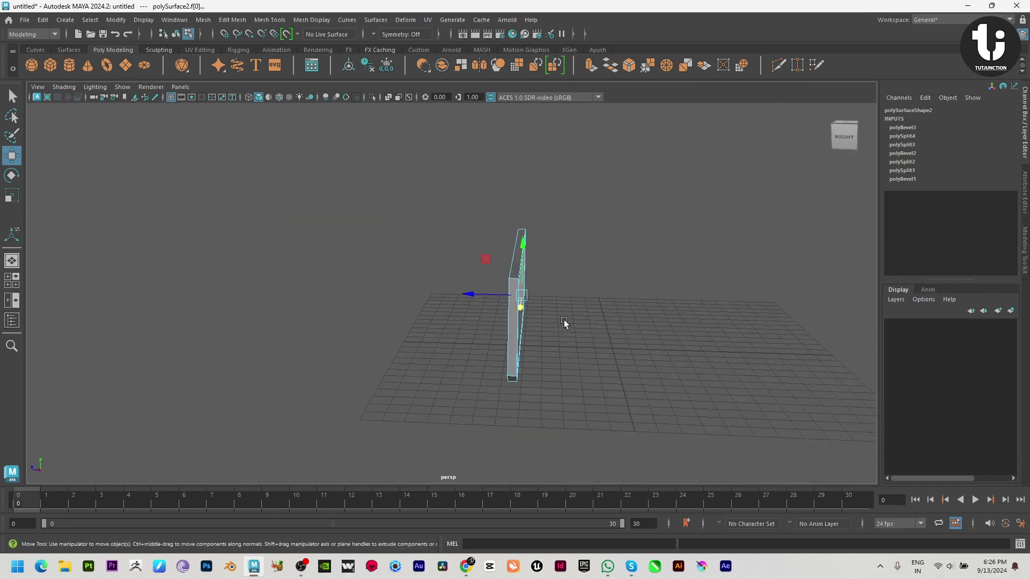
pyautogui.keyDown('shift'); pyautogui.moveTo(478, 295); pyautogui.dragTo(570, 296); pyautogui.keyUp('shift')
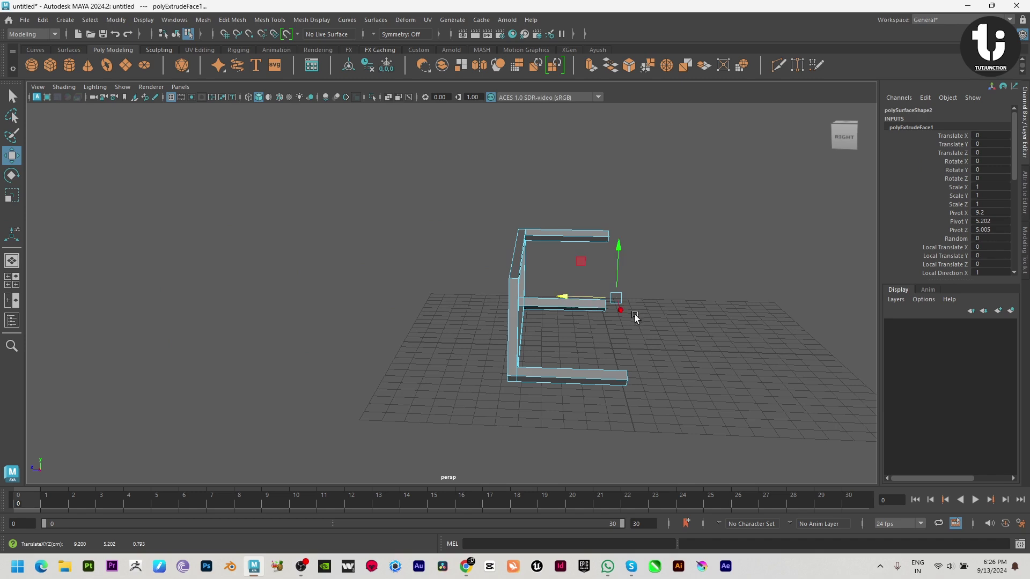
pyautogui.press('Delete')
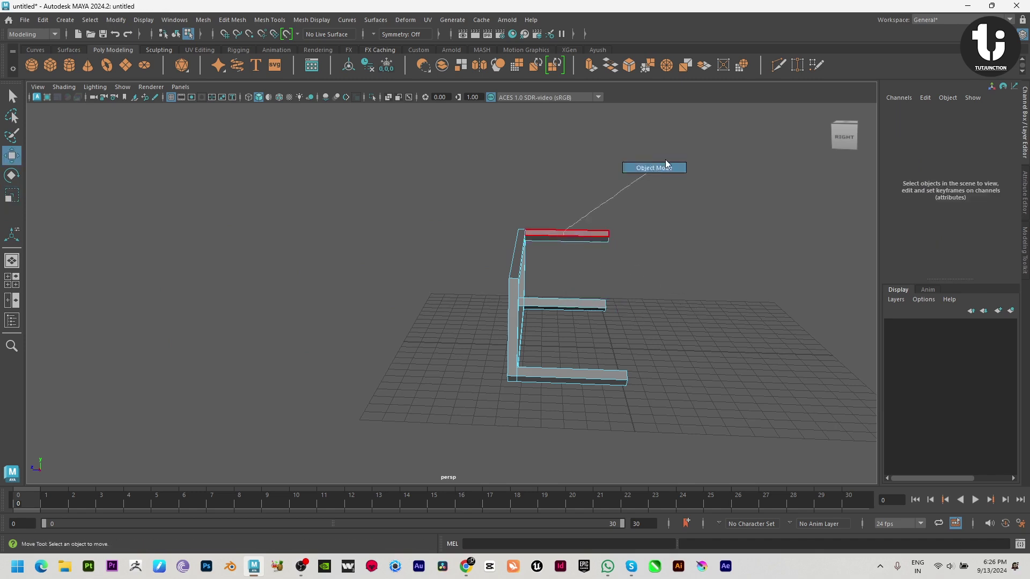
# Step: Try to duplicate the whole frame with Scale X -1 and shift the copy along Z, and undo it
pyautogui.moveTo(567, 232); pyautogui.dragTo(667, 164, button='right')
pyautogui.click(509, 375)
pyautogui.keyDown('alt'); pyautogui.moveTo(510, 375); pyautogui.dragTo(527, 391); pyautogui.keyUp('alt')
pyautogui.hotkey('ctrl', 'shift', 'd')
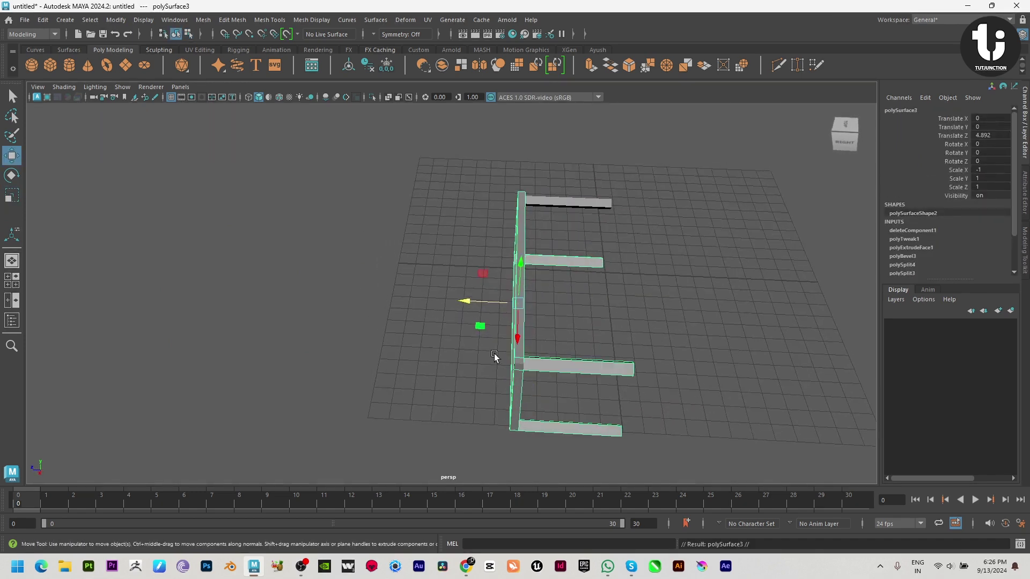
pyautogui.moveTo(472, 306); pyautogui.dragTo(616, 300)
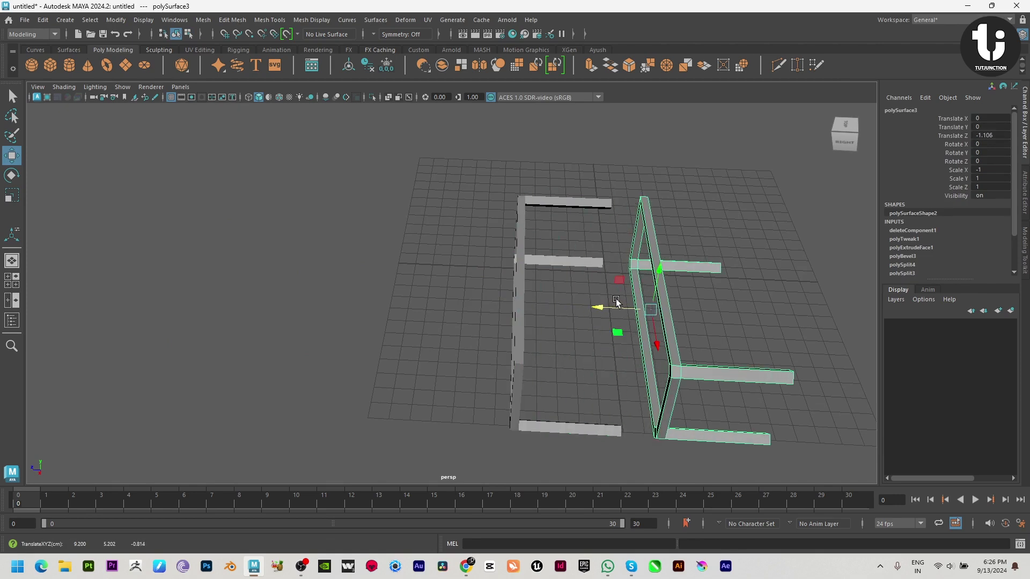
pyautogui.hotkey('ctrl', 'z')
pyautogui.hotkey('ctrl', 'z')
# Step: Duplicate the frame as an instance mirrored with Scale Z -1 and move the copy to about Translate Z -6.451
pyautogui.click(45, 23)
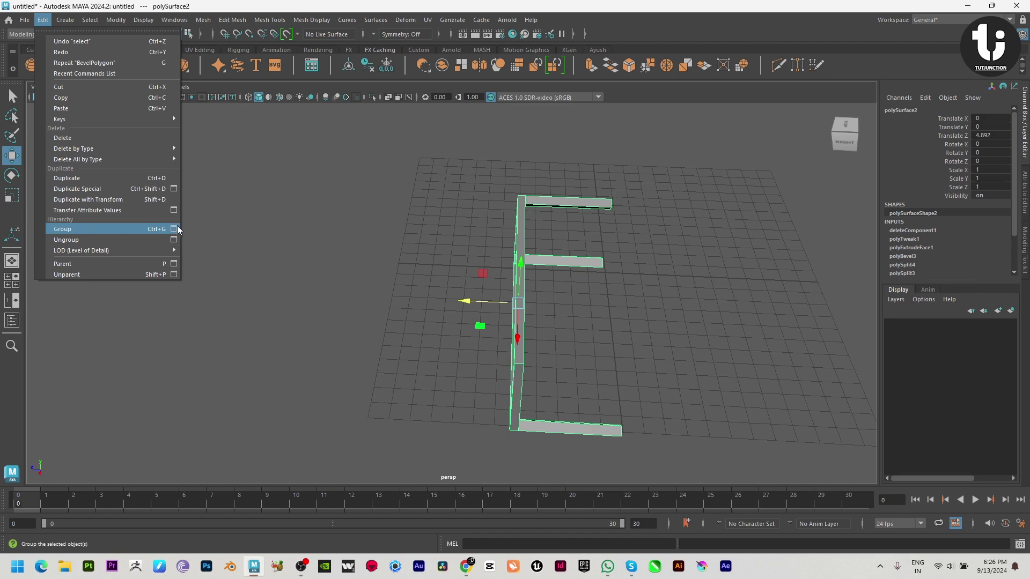
pyautogui.click(174, 188)
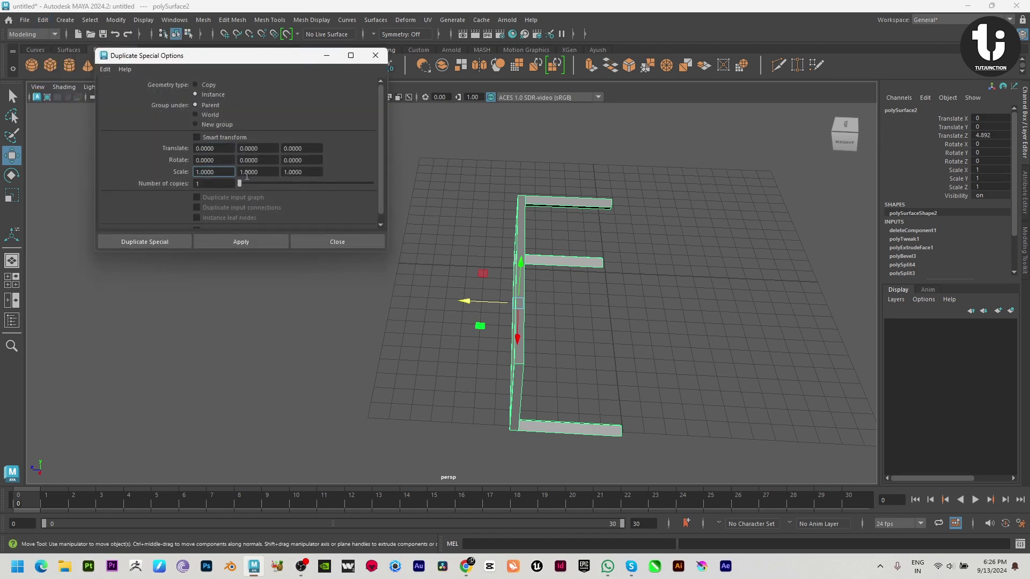
pyautogui.click(263, 241)
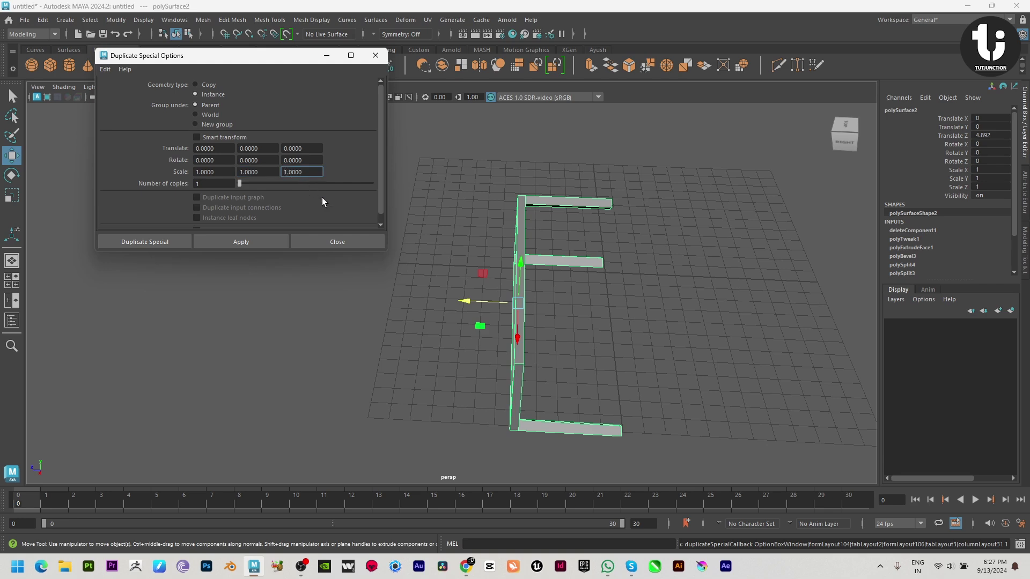
pyautogui.click(247, 242)
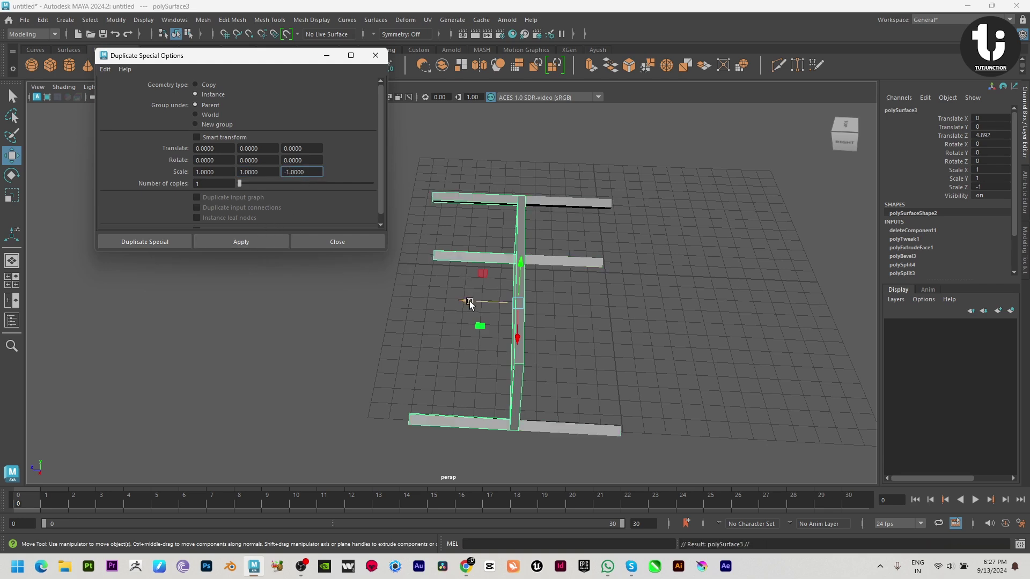
pyautogui.moveTo(472, 301); pyautogui.dragTo(722, 315)
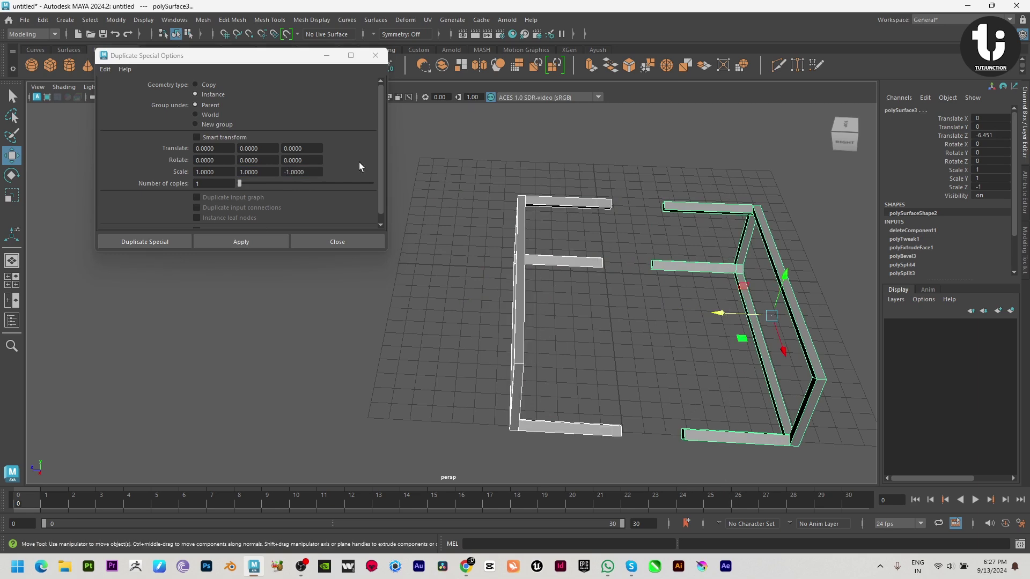
# Step: Combine the original frame and its mirrored instance into a single mesh
pyautogui.click(315, 242)
pyautogui.keyDown('alt'); pyautogui.moveTo(473, 263); pyautogui.dragTo(598, 286); pyautogui.keyUp('alt')
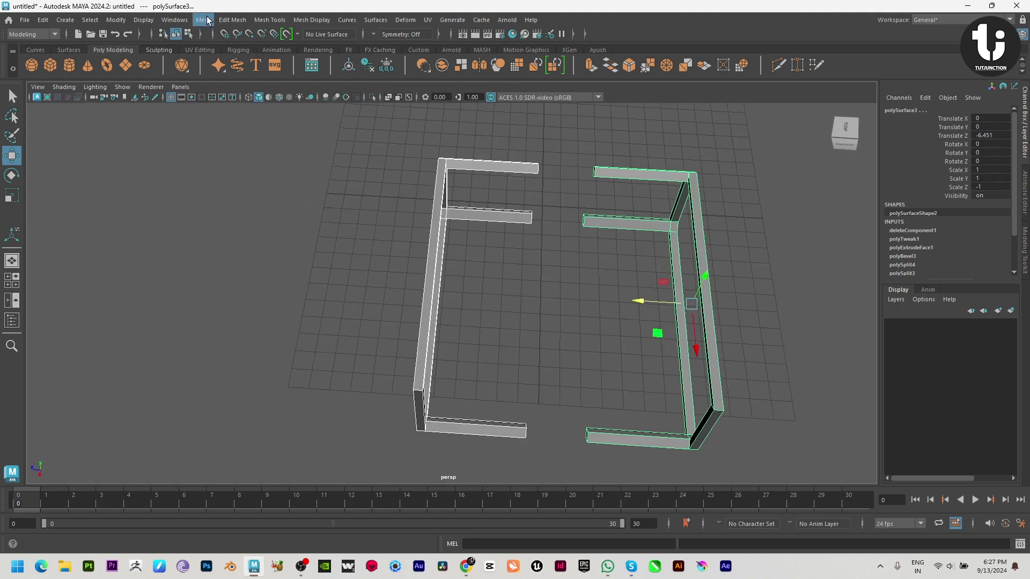
pyautogui.click(204, 20)
pyautogui.click(215, 52)
# Step: Scale the facing open ends of the three bar pairs together at the middle and merge their vertices
pyautogui.moveTo(490, 122); pyautogui.dragTo(523, 225)
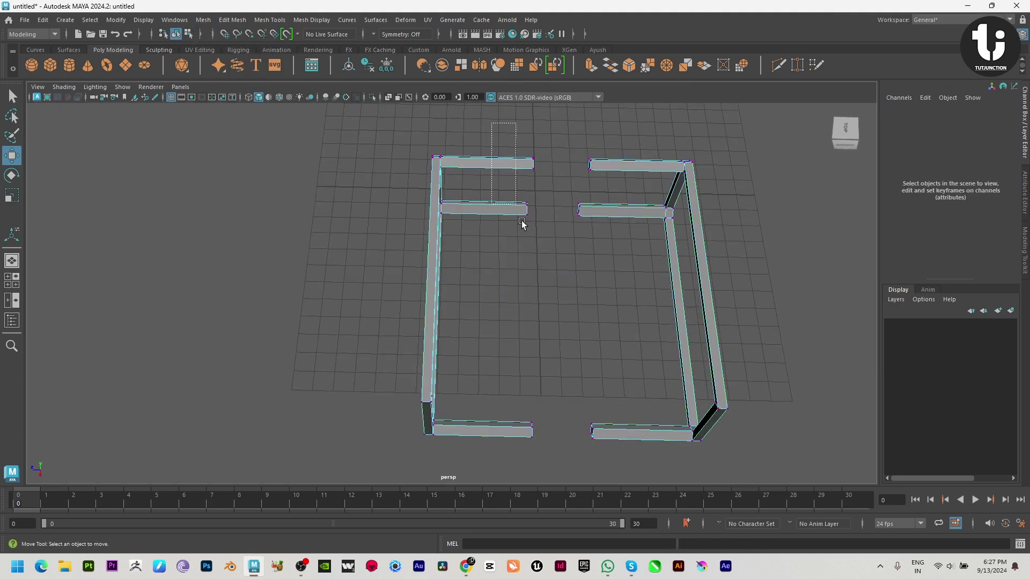
pyautogui.moveTo(617, 457); pyautogui.dragTo(618, 457)
pyautogui.press('r')
pyautogui.moveTo(514, 293); pyautogui.dragTo(612, 286)
pyautogui.press('w')
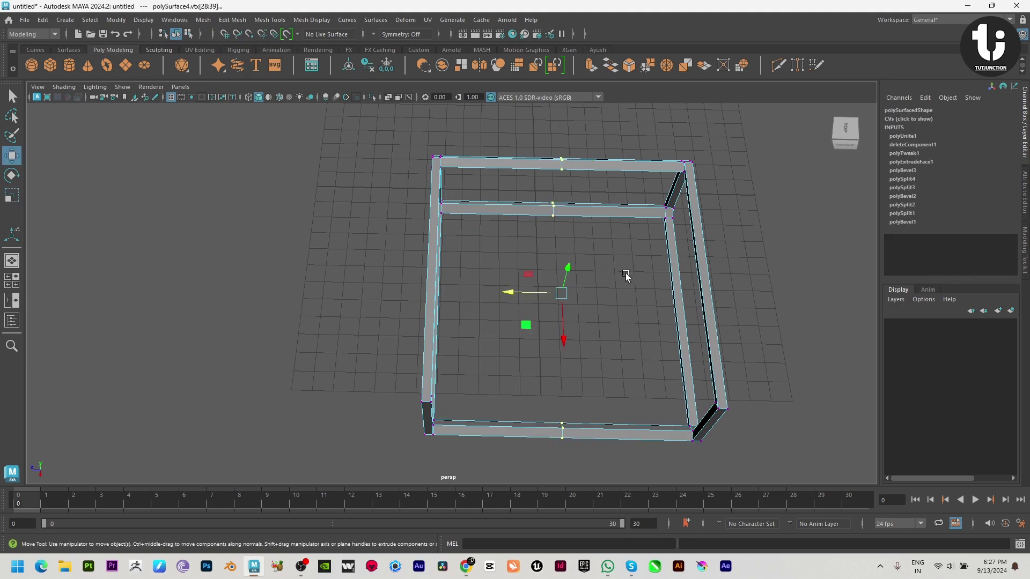
pyautogui.keyDown('shift'); pyautogui.moveTo(619, 219); pyautogui.dragTo(623, 317, button='right'); pyautogui.keyUp('shift')
# Step: Delete the leftover edge loops at the middle seams of the three connecting bars
pyautogui.keyDown('alt'); pyautogui.moveTo(623, 316); pyautogui.dragTo(519, 406); pyautogui.keyUp('alt')
pyautogui.scroll(3, 519, 406)
pyautogui.moveTo(339, 349); pyautogui.dragTo(333, 305, button='right')
pyautogui.click(313, 245)
pyautogui.keyDown('alt'); pyautogui.moveTo(317, 248); pyautogui.dragTo(360, 342); pyautogui.keyUp('alt')
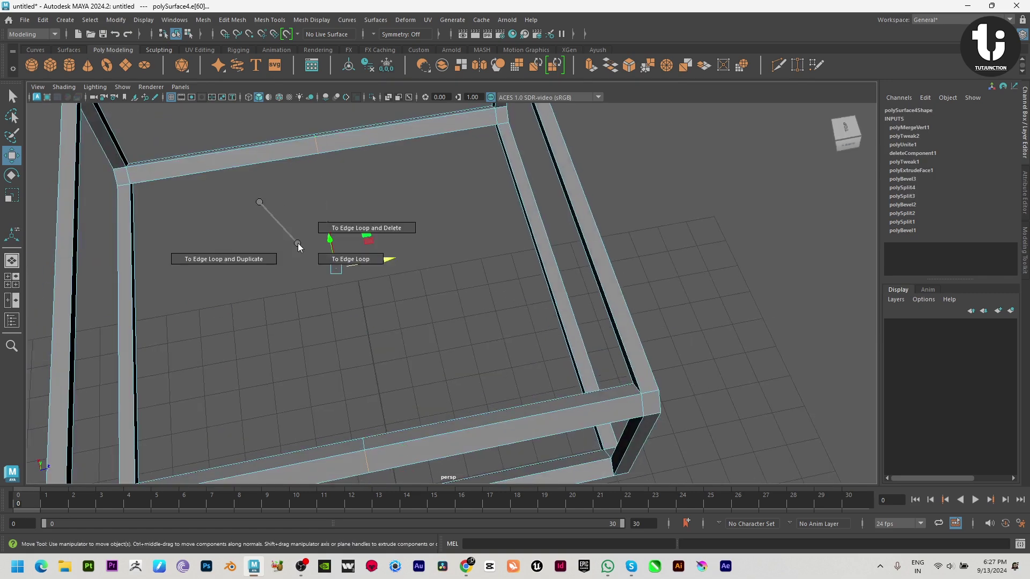
pyautogui.keyDown('ctrl'); pyautogui.moveTo(298, 246); pyautogui.dragTo(359, 229, button='right'); pyautogui.keyUp('ctrl')
pyautogui.keyDown('alt'); pyautogui.moveTo(457, 275); pyautogui.dragTo(279, 321, button='right'); pyautogui.keyUp('alt')
pyautogui.keyDown('alt'); pyautogui.moveTo(279, 322); pyautogui.dragTo(333, 236); pyautogui.keyUp('alt')
pyautogui.moveTo(421, 267); pyautogui.dragTo(504, 230, button='right')
pyautogui.click(606, 258)
pyautogui.keyDown('alt'); pyautogui.moveTo(595, 301); pyautogui.dragTo(636, 266); pyautogui.keyUp('alt')
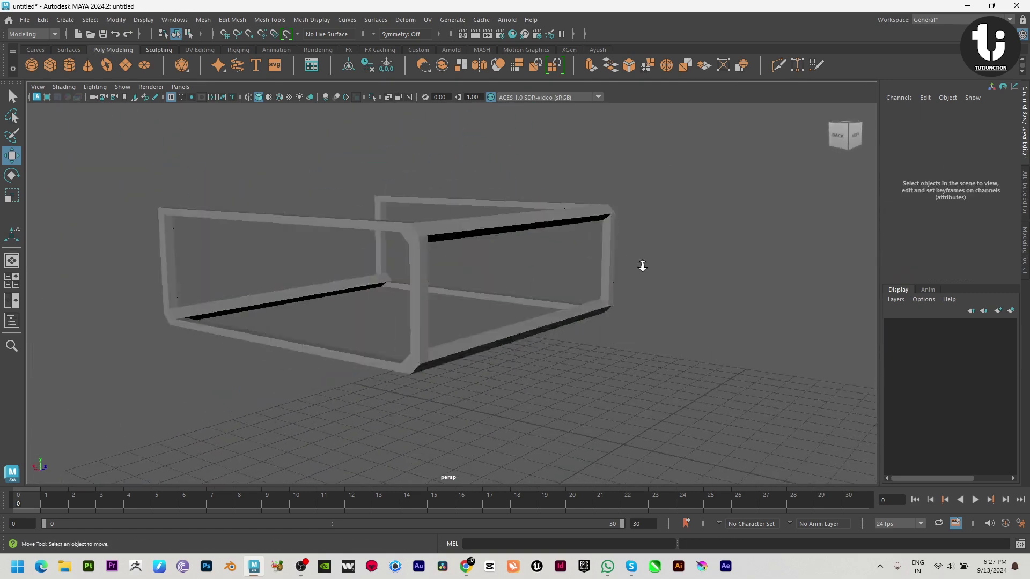
# Step: Compare the joined frame with the marble and wood coffee table references from the front and perspective views
pyautogui.keyDown('alt'); pyautogui.moveTo(643, 266); pyautogui.dragTo(612, 279, button='right'); pyautogui.keyUp('alt')
pyautogui.click(568, 309)
pyautogui.press('space')
pyautogui.press('space')
pyautogui.keyDown('alt'); pyautogui.moveTo(490, 391); pyautogui.dragTo(451, 423, button='right'); pyautogui.keyUp('alt')
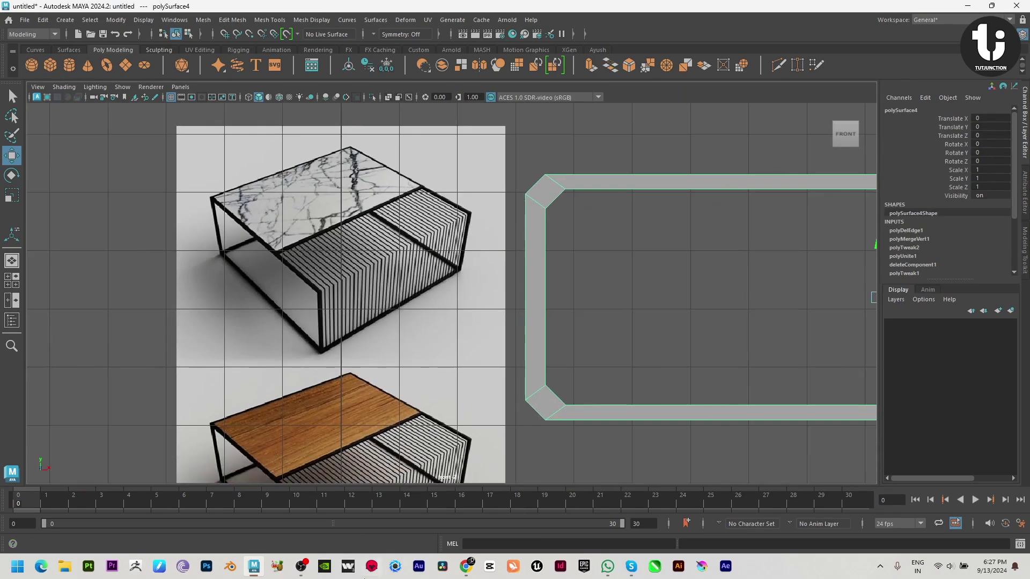
pyautogui.keyDown('alt'); pyautogui.moveTo(561, 386); pyautogui.dragTo(550, 387, button='middle'); pyautogui.keyUp('alt')
pyautogui.keyDown('alt'); pyautogui.moveTo(550, 387); pyautogui.dragTo(504, 398, button='right'); pyautogui.keyUp('alt')
pyautogui.keyDown('alt'); pyautogui.moveTo(553, 376); pyautogui.dragTo(510, 367, button='middle'); pyautogui.keyUp('alt')
pyautogui.keyDown('alt'); pyautogui.moveTo(511, 367); pyautogui.dragTo(630, 362, button='right'); pyautogui.keyUp('alt')
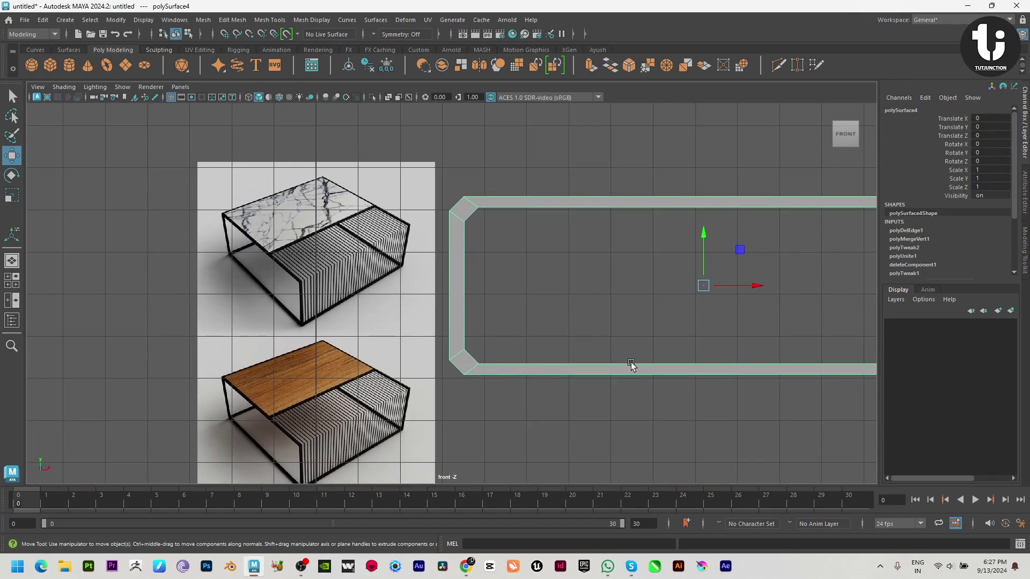
pyautogui.press('space')
pyautogui.press('space')
pyautogui.keyDown('alt'); pyautogui.moveTo(660, 286); pyautogui.dragTo(754, 282); pyautogui.keyUp('alt')
pyautogui.press('space')
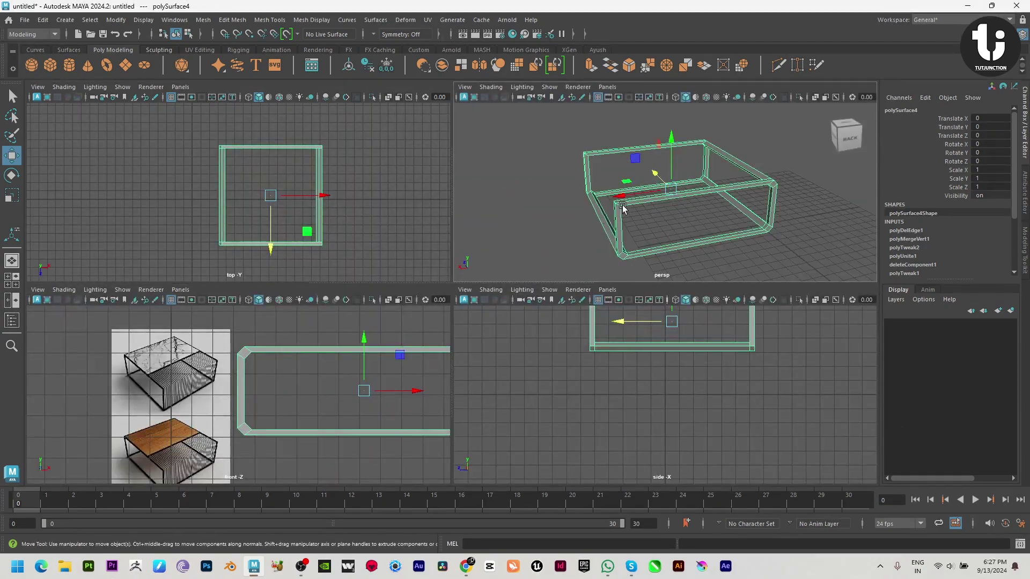
pyautogui.press('space')
pyautogui.press('space')
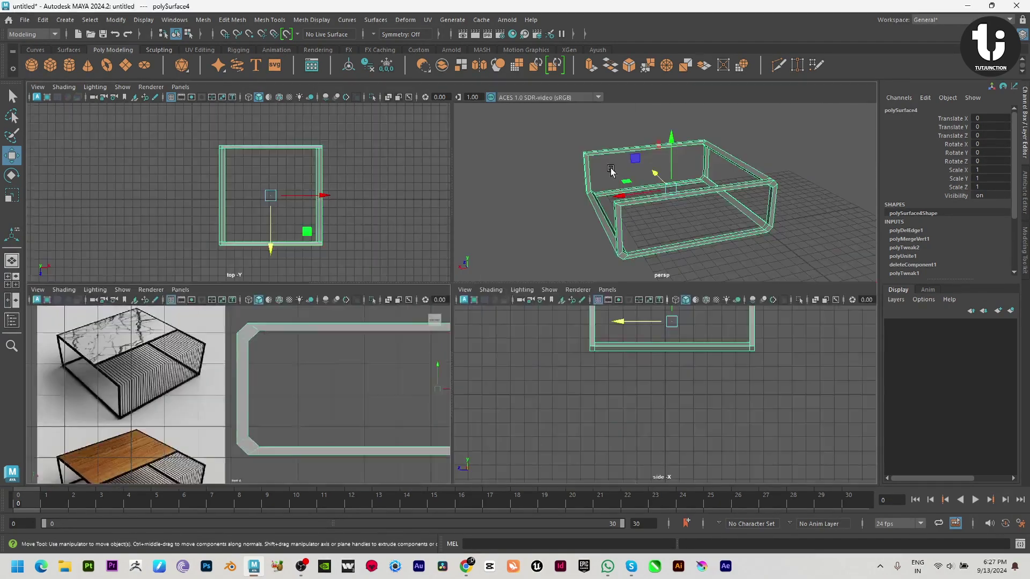
pyautogui.press('space')
pyautogui.press('space')
pyautogui.press('space')
pyautogui.keyDown('alt'); pyautogui.moveTo(330, 352); pyautogui.dragTo(421, 193, button='middle'); pyautogui.keyUp('alt')
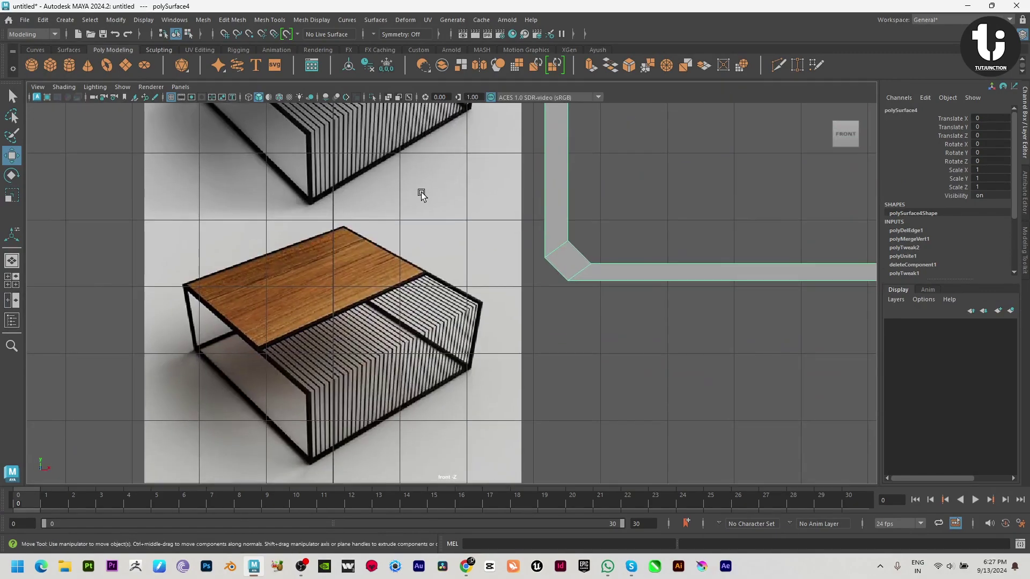
pyautogui.press('space')
pyautogui.press('space')
pyautogui.keyDown('alt'); pyautogui.moveTo(590, 301); pyautogui.dragTo(459, 296); pyautogui.keyUp('alt')
pyautogui.press('space')
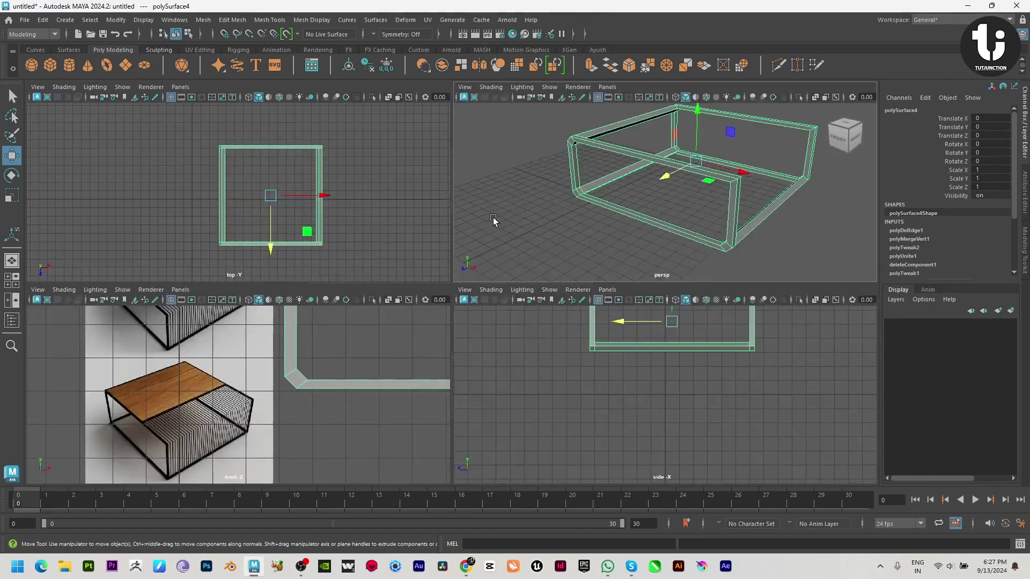
# Step: Insert two closely spaced edge loops near the middle of the frame's front upper rail
pyautogui.press('space')
pyautogui.keyDown('alt'); pyautogui.moveTo(608, 181); pyautogui.dragTo(475, 276); pyautogui.keyUp('alt')
pyautogui.keyDown('shift'); pyautogui.moveTo(445, 216); pyautogui.dragTo(388, 242, button='right'); pyautogui.keyUp('shift')
pyautogui.keyDown('alt'); pyautogui.moveTo(387, 242); pyautogui.dragTo(485, 237); pyautogui.keyUp('alt')
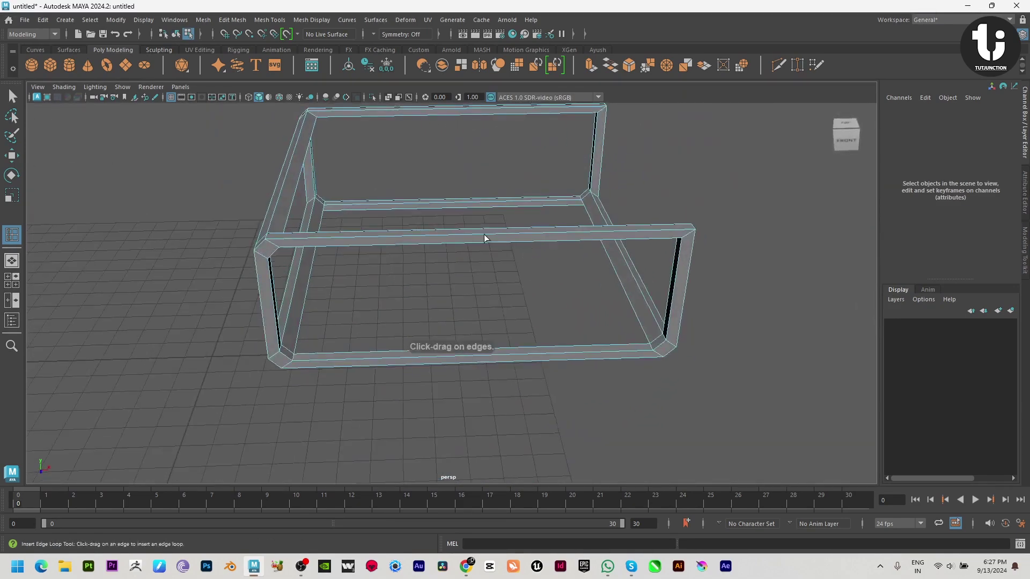
pyautogui.click(464, 235)
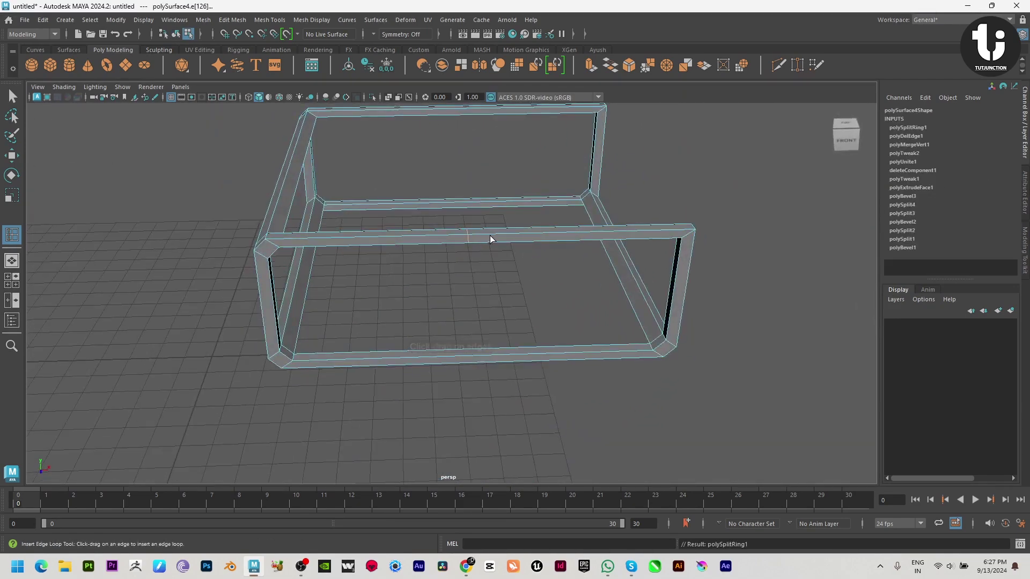
pyautogui.click(492, 234)
pyautogui.press('w')
# Step: Insert two edge loops in the opposite upper rail, lined up with those in the front rail as seen from above
pyautogui.press('space')
pyautogui.press('space')
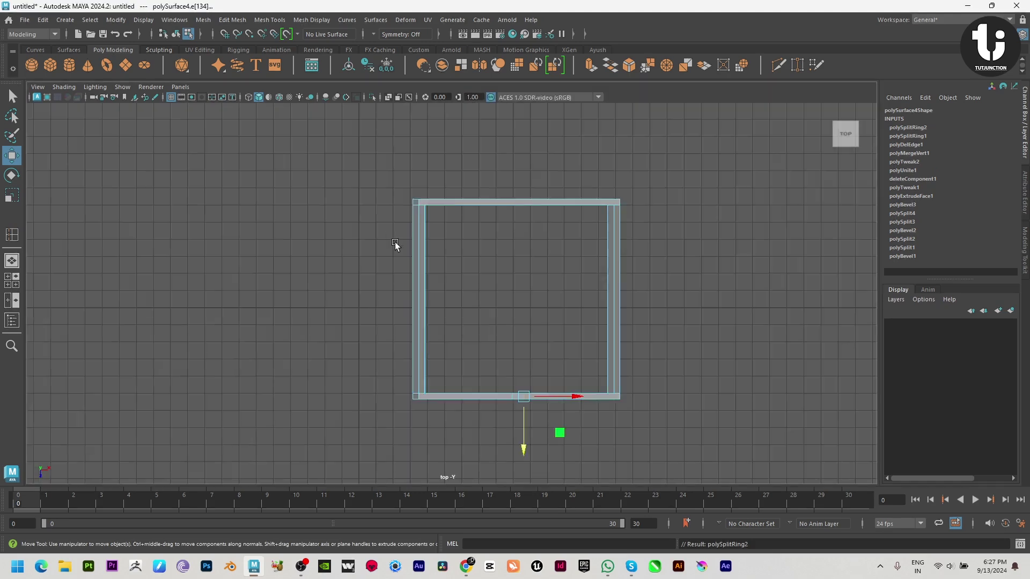
pyautogui.scroll(5, 548, 407)
pyautogui.scroll(2, 550, 409)
pyautogui.moveTo(523, 378); pyautogui.dragTo(563, 333, button='right')
pyautogui.keyDown('shift'); pyautogui.moveTo(586, 218); pyautogui.dragTo(516, 237, button='right'); pyautogui.keyUp('shift')
pyautogui.keyDown('alt'); pyautogui.moveTo(524, 254); pyautogui.dragTo(536, 285, button='middle'); pyautogui.keyUp('alt')
pyautogui.scroll(-1, 515, 268)
pyautogui.keyDown('alt'); pyautogui.moveTo(483, 249); pyautogui.dragTo(477, 339, button='middle'); pyautogui.keyUp('alt')
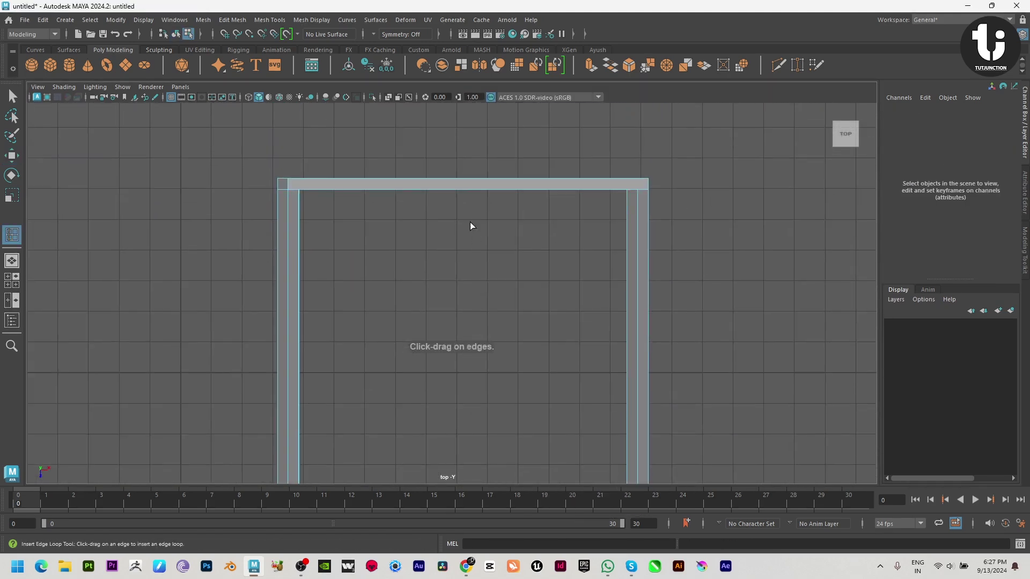
pyautogui.click(454, 190)
pyautogui.keyDown('alt'); pyautogui.moveTo(507, 291); pyautogui.dragTo(496, 254, button='middle'); pyautogui.keyUp('alt')
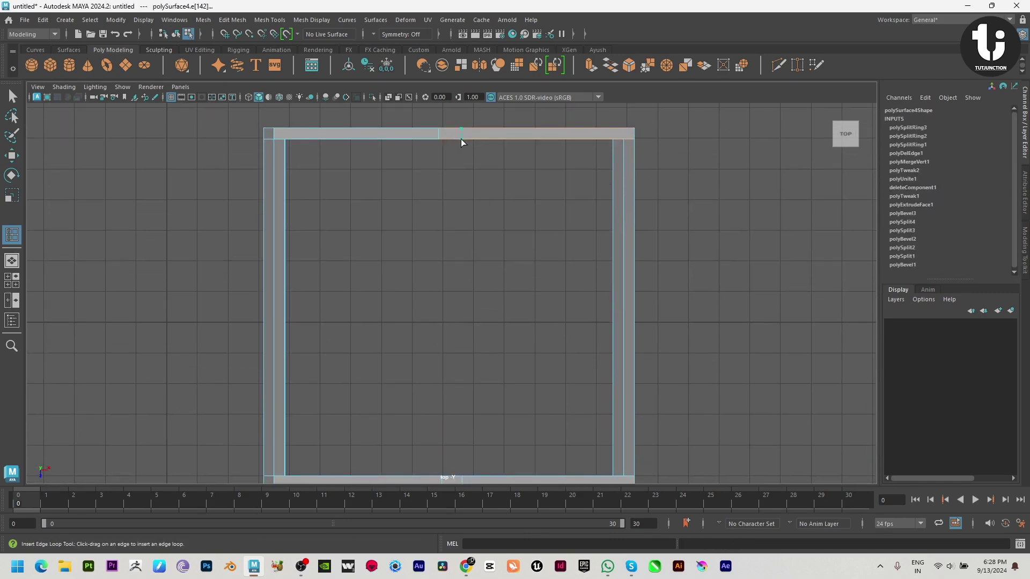
pyautogui.click(461, 139)
pyautogui.press('w')
pyautogui.press('space')
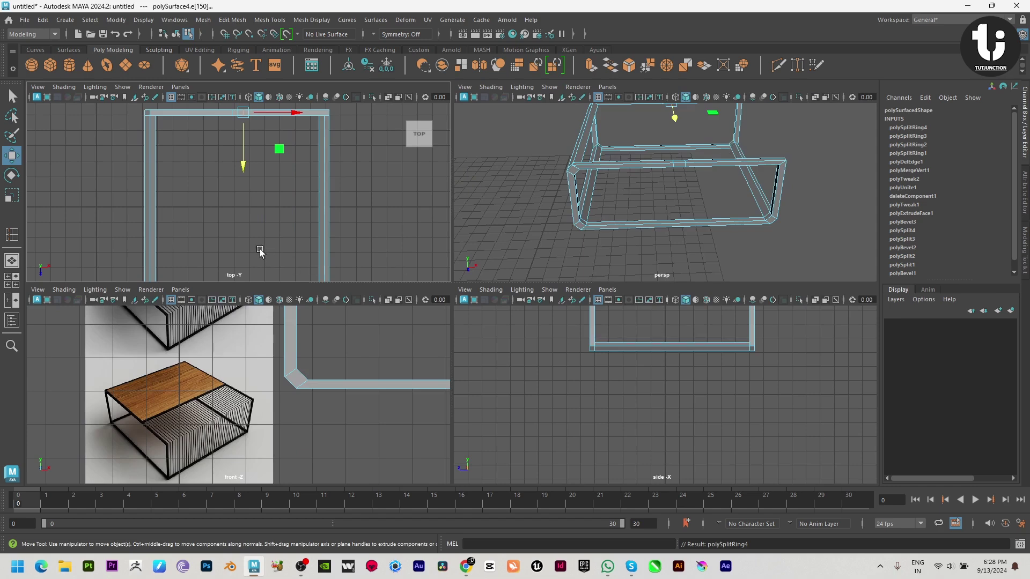
pyautogui.press('space')
# Step: Flatten each matching set of loop vertices along X so the cuts in both rails line up
pyautogui.scroll(-2, 439, 279)
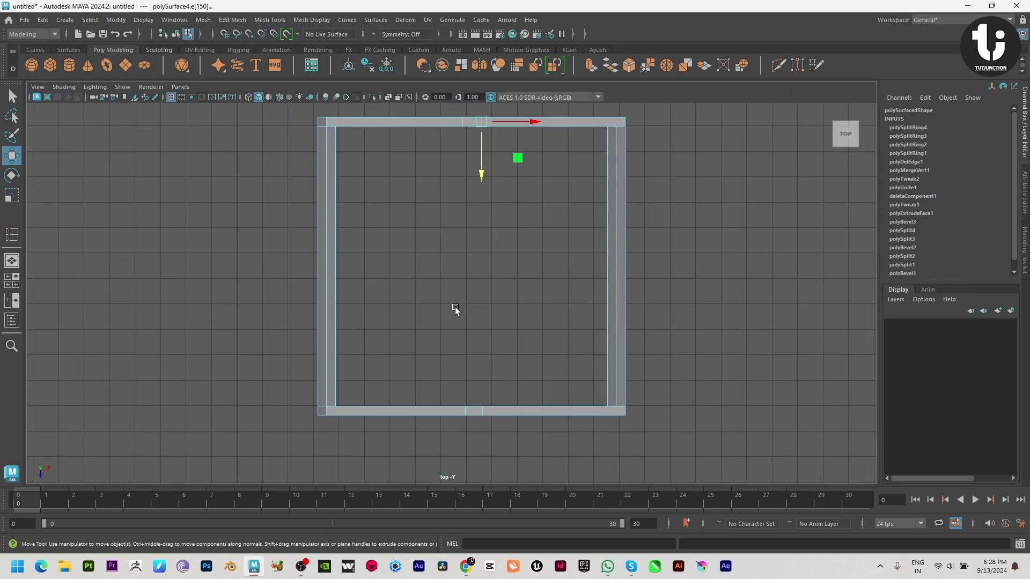
pyautogui.click(428, 172)
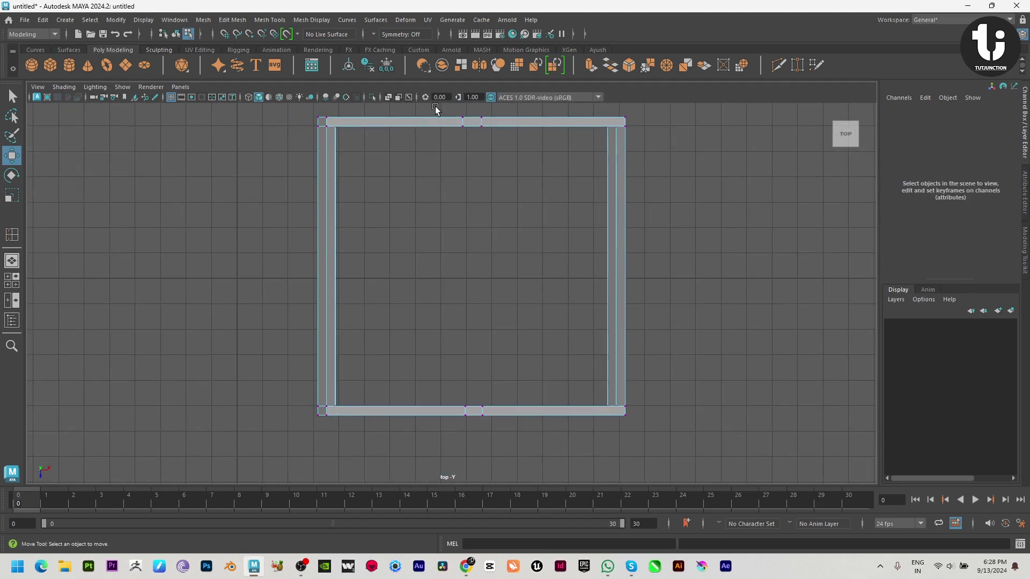
pyautogui.moveTo(435, 107); pyautogui.dragTo(473, 508)
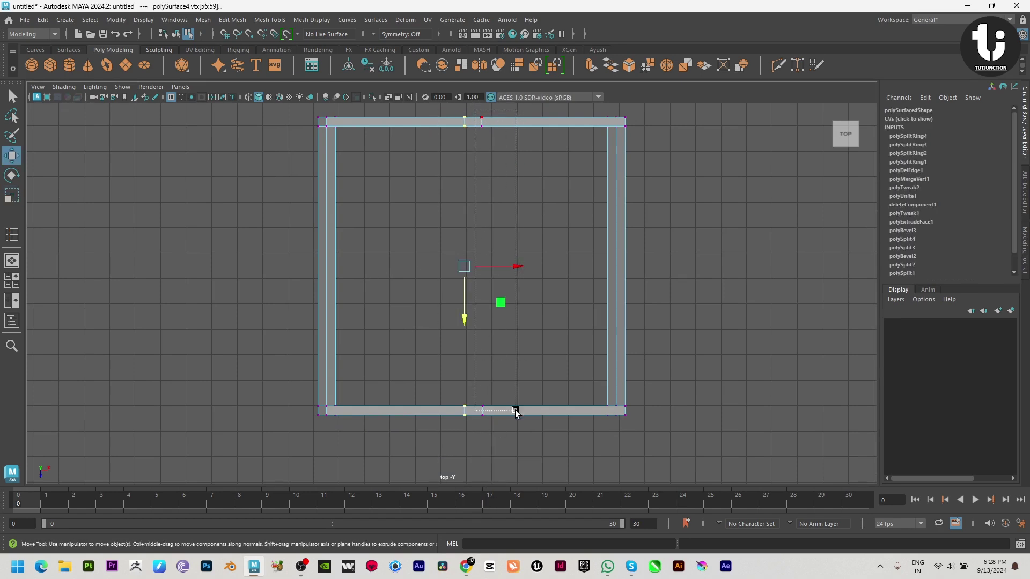
pyautogui.moveTo(515, 412); pyautogui.dragTo(515, 412)
pyautogui.press('r')
pyautogui.click(514, 270)
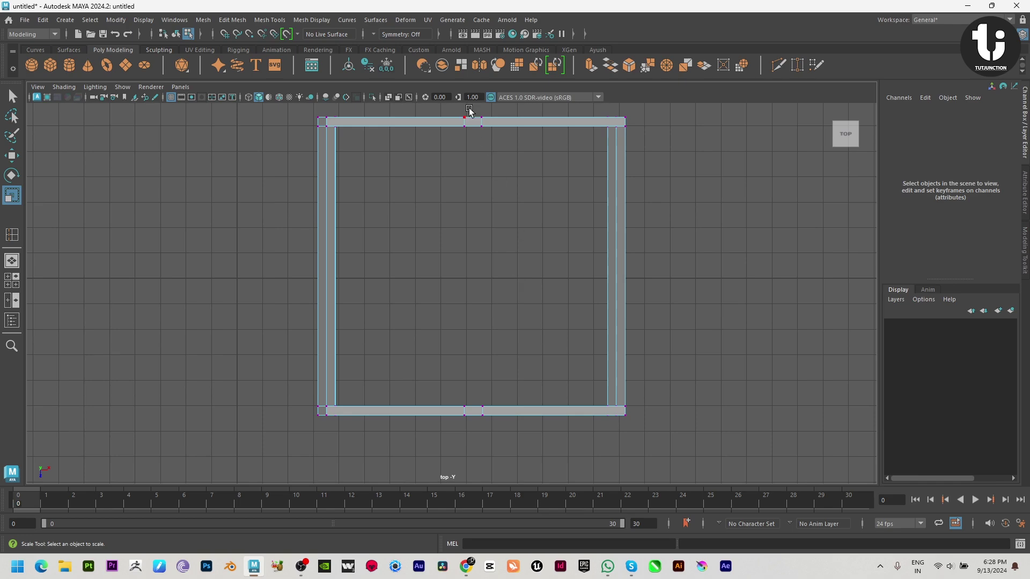
pyautogui.moveTo(473, 109); pyautogui.dragTo(523, 526)
pyautogui.moveTo(529, 266); pyautogui.dragTo(444, 266)
pyautogui.press('w')
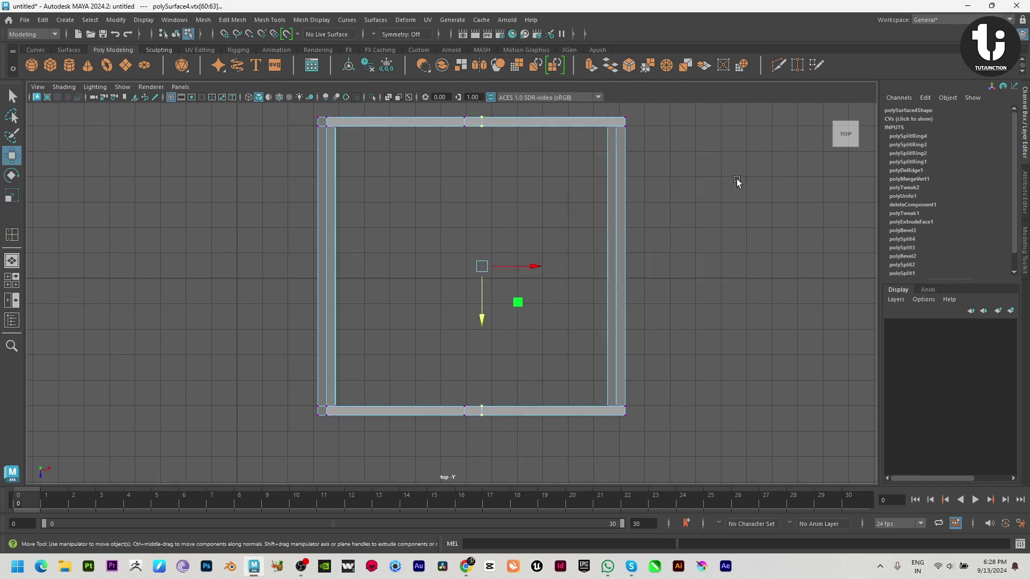
# Step: Delete the inner faces between the new loops on both upper rails and bridge the openings with a crossbar
pyautogui.press('space')
pyautogui.press('space')
pyautogui.keyDown('alt'); pyautogui.moveTo(732, 277); pyautogui.dragTo(586, 284); pyautogui.keyUp('alt')
pyautogui.press('F11')
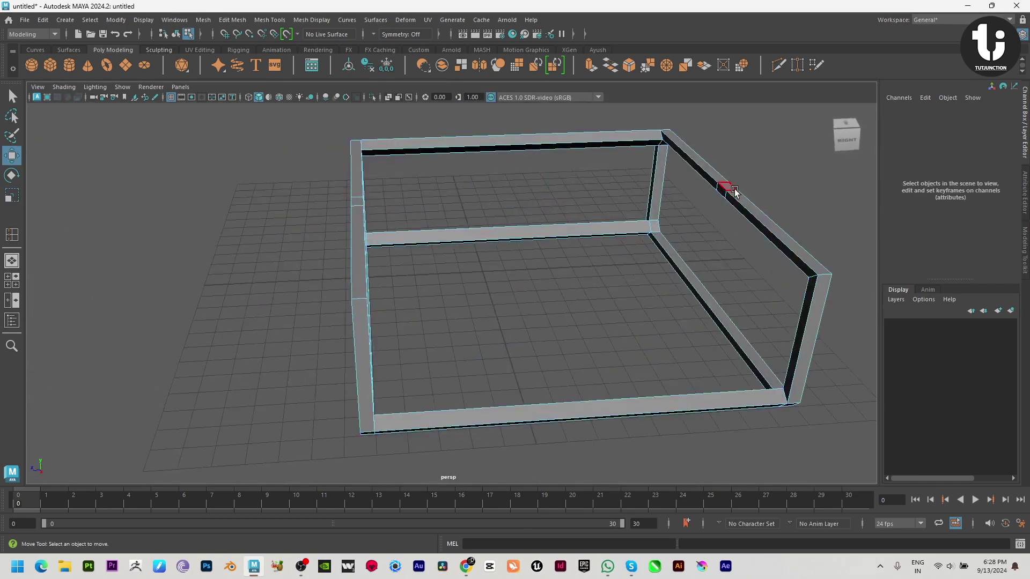
pyautogui.click(724, 191)
pyautogui.keyDown('alt'); pyautogui.moveTo(724, 190); pyautogui.dragTo(603, 248); pyautogui.keyUp('alt')
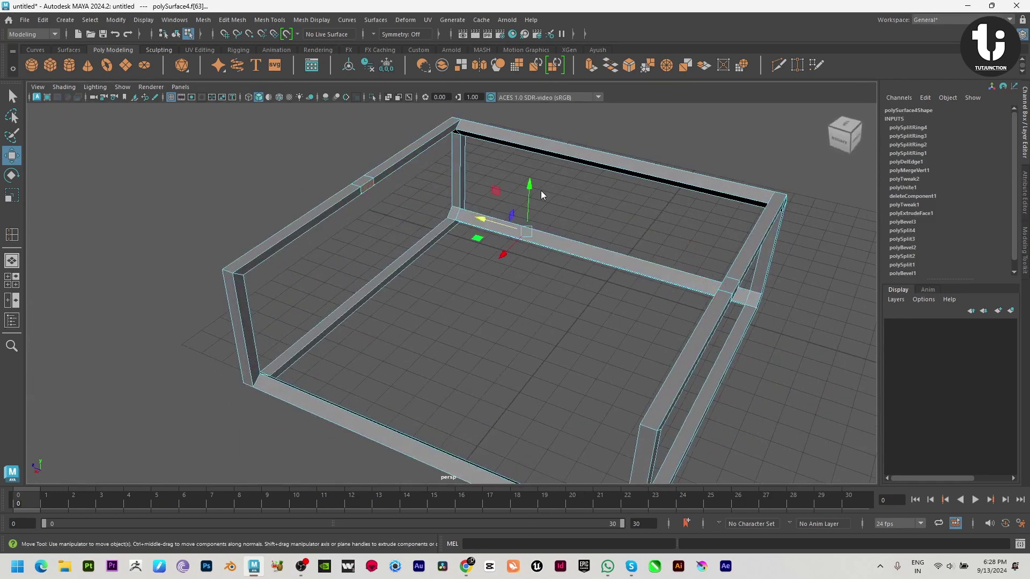
pyautogui.keyDown('shift'); pyautogui.moveTo(541, 191); pyautogui.dragTo(526, 350, button='right'); pyautogui.keyUp('shift')
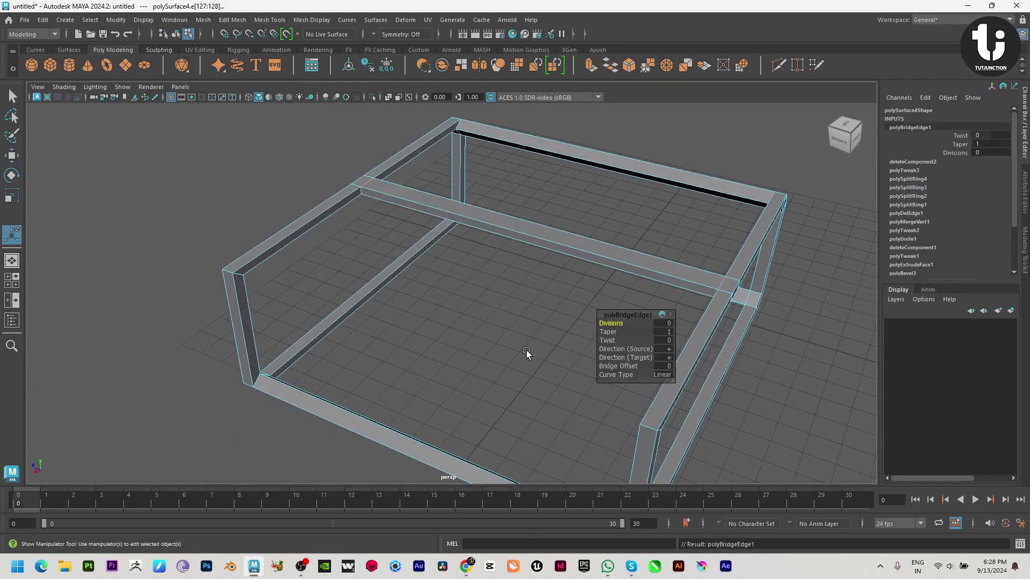
pyautogui.keyDown('alt'); pyautogui.moveTo(526, 350); pyautogui.dragTo(552, 345); pyautogui.keyUp('alt')
pyautogui.moveTo(570, 315); pyautogui.dragTo(644, 262, button='right')
pyautogui.click(393, 328)
pyautogui.keyDown('alt'); pyautogui.moveTo(391, 328); pyautogui.dragTo(563, 399); pyautogui.keyUp('alt')
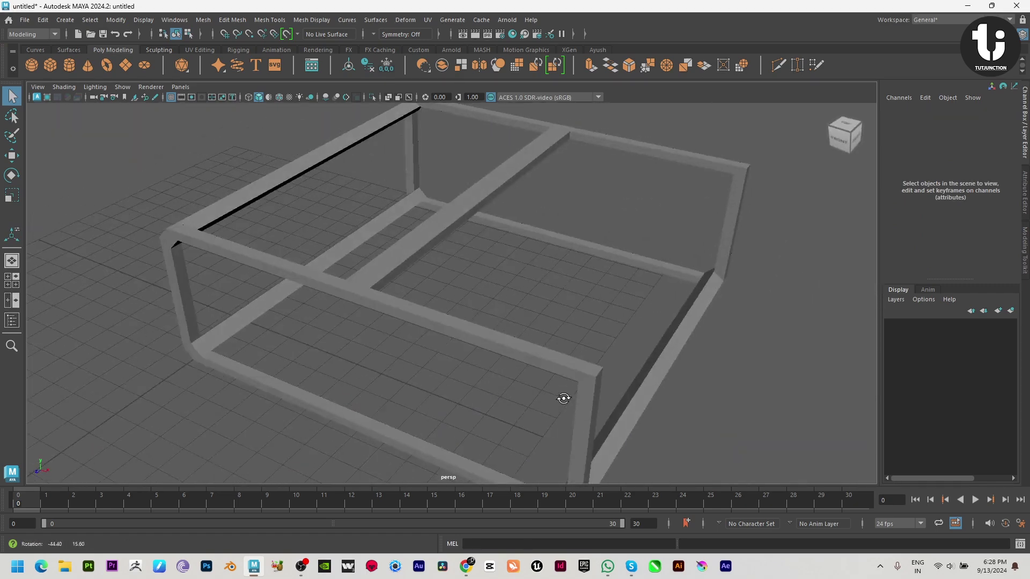
# Step: Activate the EP Curve tool and set its curve degree to 1 Linear
pyautogui.click(60, 52)
pyautogui.click(41, 51)
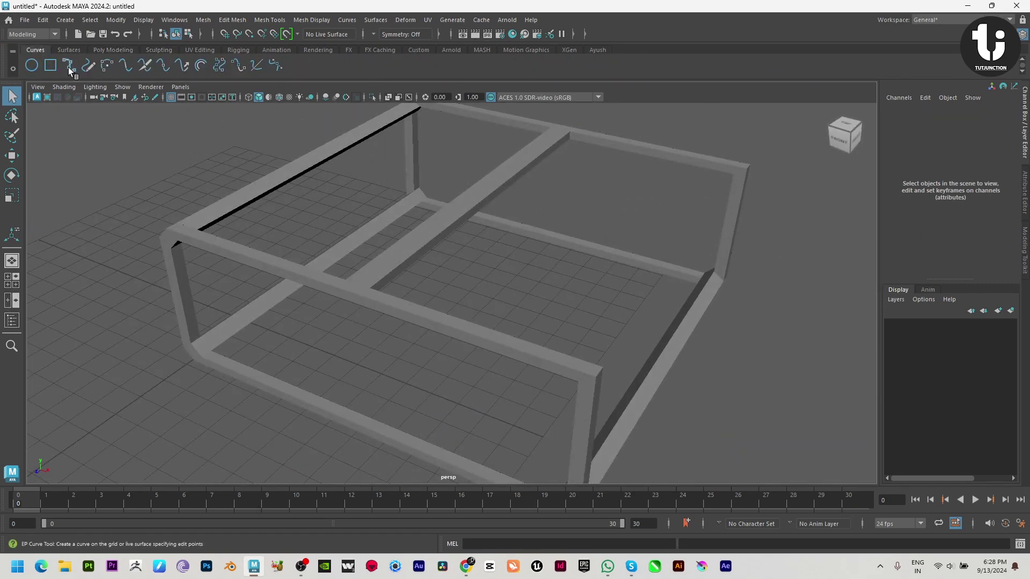
pyautogui.click(67, 67)
pyautogui.keyDown('alt'); pyautogui.moveTo(450, 254); pyautogui.dragTo(540, 239); pyautogui.keyUp('alt')
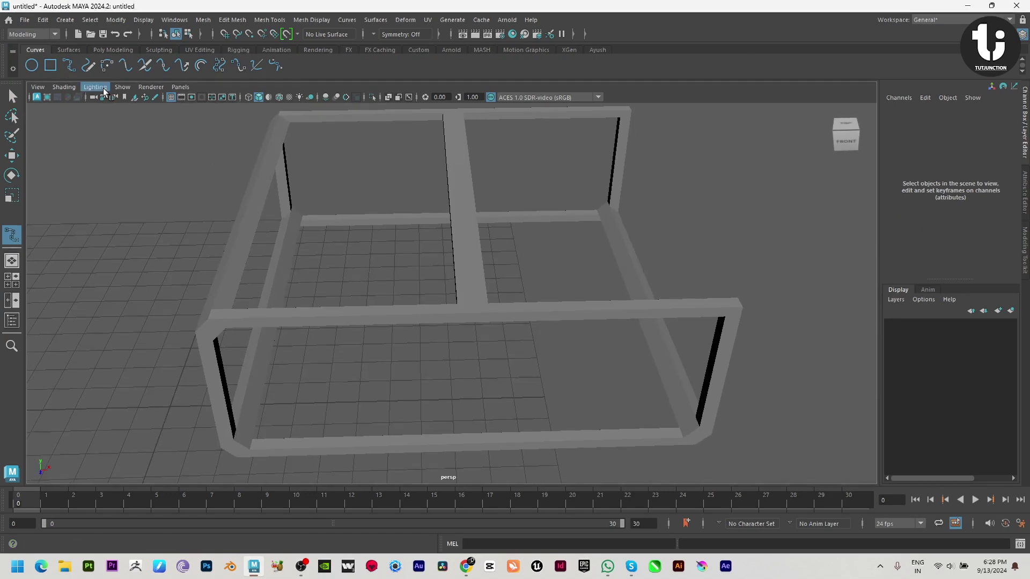
pyautogui.doubleClick(68, 66)
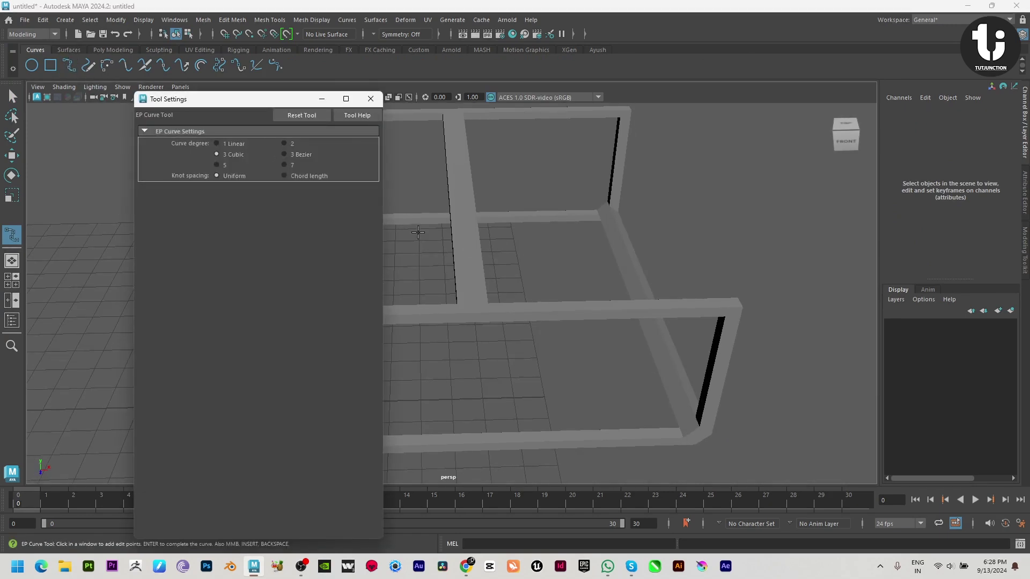
pyautogui.click(370, 99)
# Step: Draw an L-shaped curve in the front view from the crossbar along the upper rail, then down to the lower far corner
pyautogui.press('space')
pyautogui.press('space')
pyautogui.scroll(-7, 563, 310)
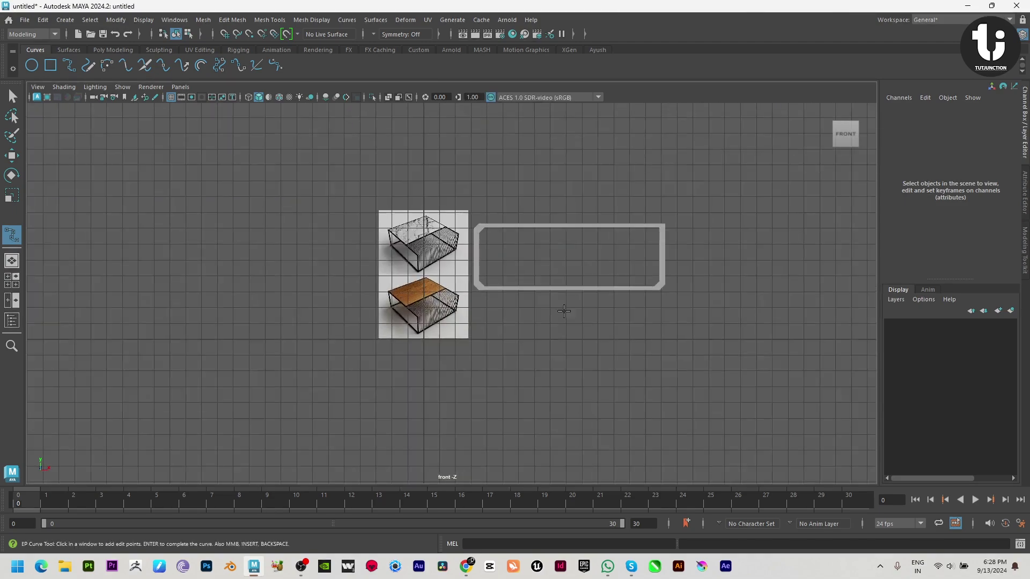
pyautogui.keyDown('alt'); pyautogui.moveTo(692, 423); pyautogui.dragTo(607, 438, button='middle'); pyautogui.keyUp('alt')
pyautogui.scroll(2, 606, 437)
pyautogui.press('space')
pyautogui.press('space')
pyautogui.keyDown('alt'); pyautogui.moveTo(591, 241); pyautogui.dragTo(604, 368, button='middle'); pyautogui.keyUp('alt')
pyautogui.scroll(-1, 605, 368)
pyautogui.press('space')
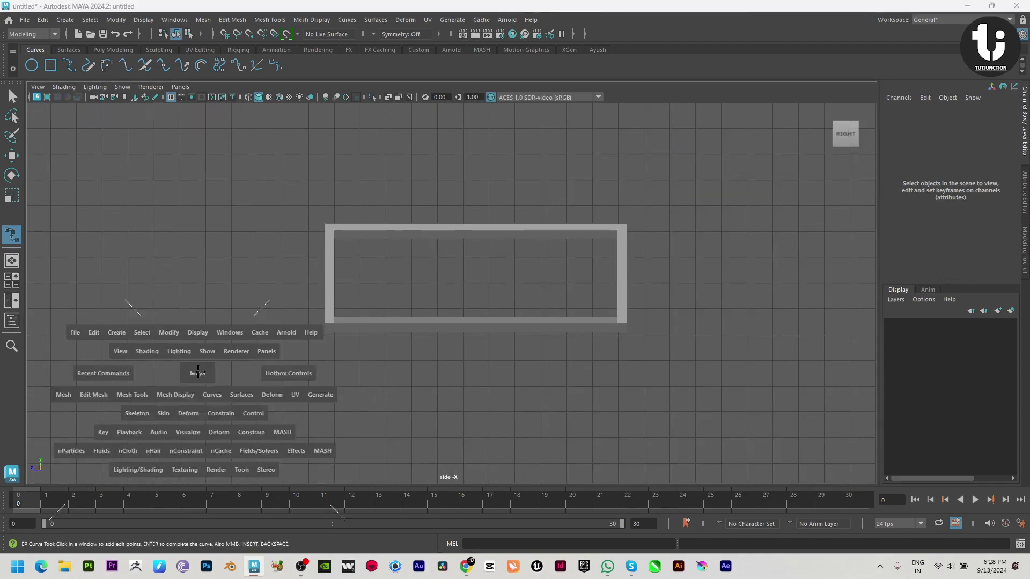
pyautogui.press('space')
pyautogui.keyDown('alt'); pyautogui.moveTo(447, 371); pyautogui.dragTo(436, 384, button='middle'); pyautogui.keyUp('alt')
pyautogui.scroll(5, 569, 417)
pyautogui.keyDown('alt'); pyautogui.moveTo(608, 387); pyautogui.dragTo(570, 416, button='middle'); pyautogui.keyUp('alt')
pyautogui.press('4')
pyautogui.keyDown('alt'); pyautogui.moveTo(489, 377); pyautogui.dragTo(526, 393, button='middle'); pyautogui.keyUp('alt')
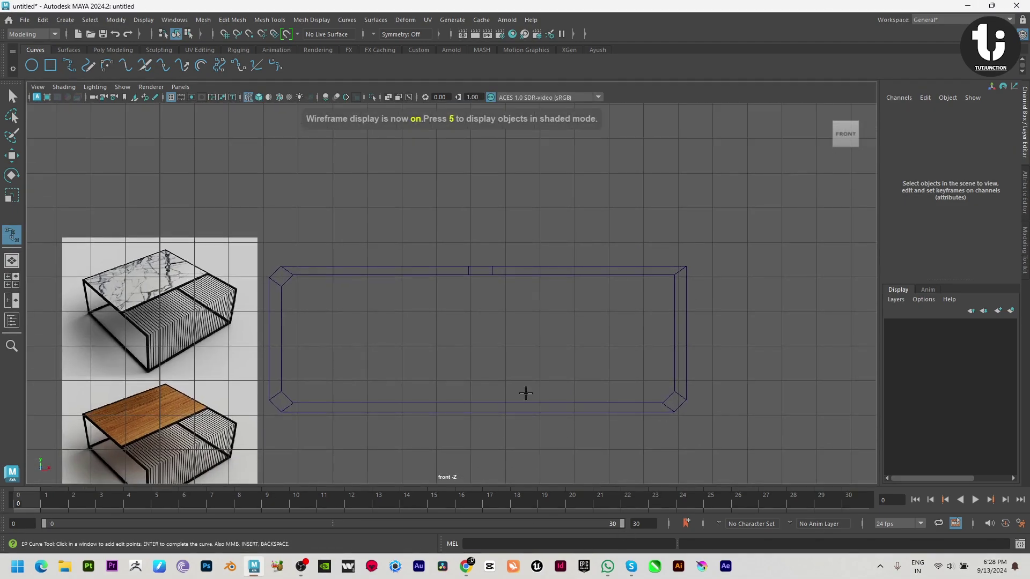
pyautogui.click(486, 271)
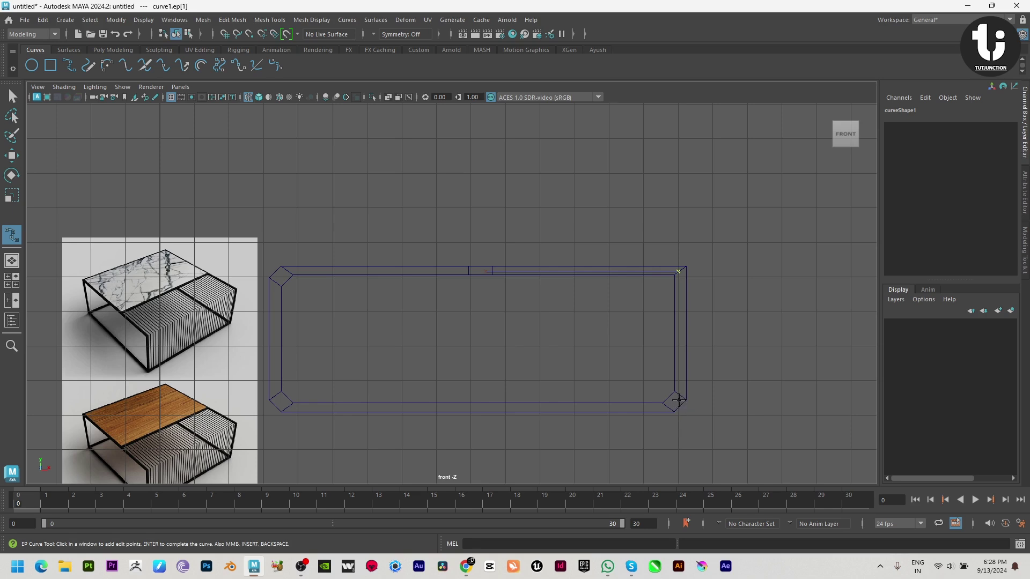
pyautogui.click(677, 397)
pyautogui.press('Return')
# Step: Create a sweep mesh from the L-shaped curve
pyautogui.press('space')
pyautogui.press('space')
pyautogui.keyDown('alt'); pyautogui.moveTo(784, 299); pyautogui.dragTo(676, 288); pyautogui.keyUp('alt')
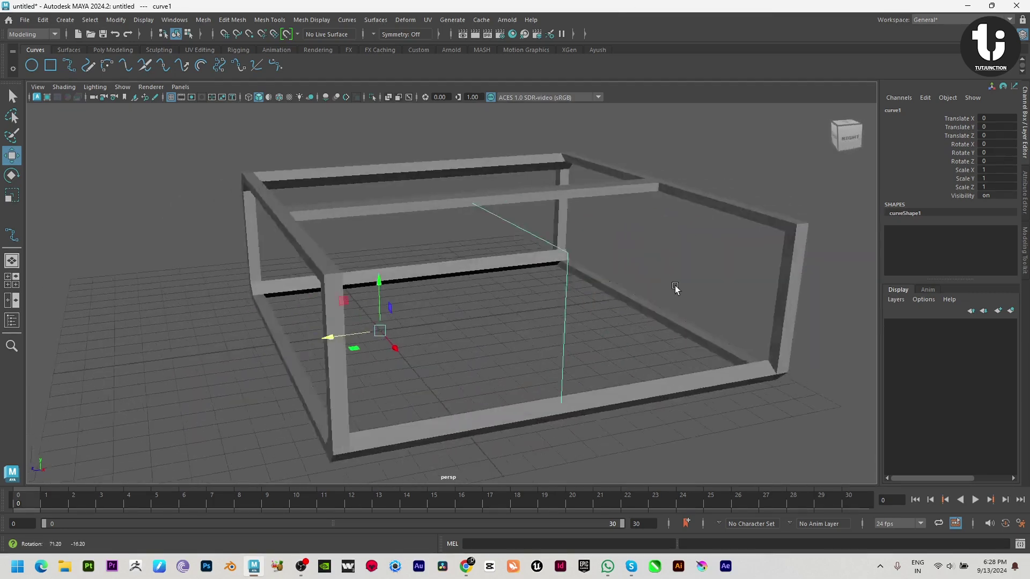
pyautogui.click(123, 50)
pyautogui.click(237, 66)
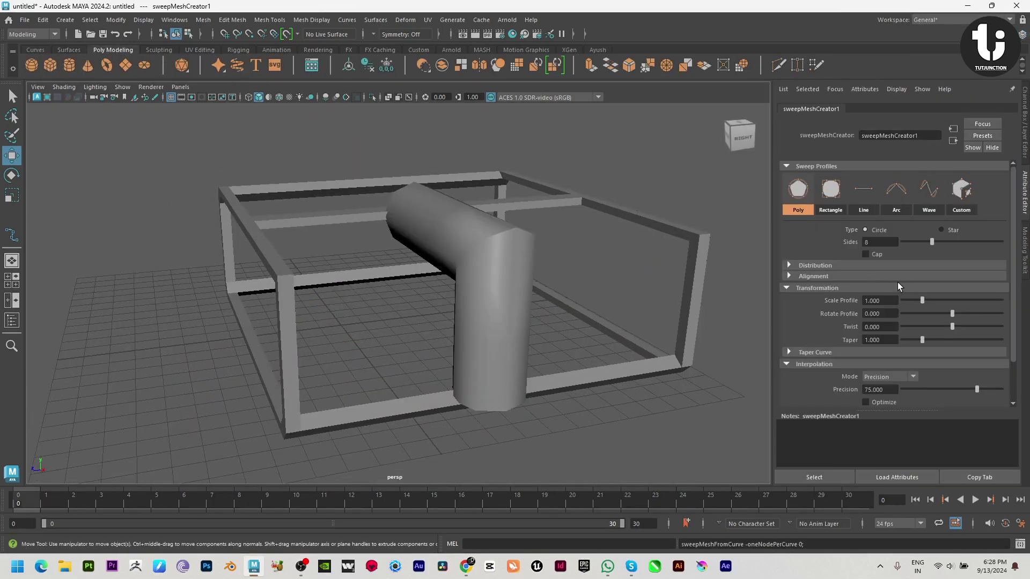
# Step: Switch the sweep mesh to the Rectangle profile, narrow its width and reduce Scale Profile to 0.055
pyautogui.moveTo(977, 390); pyautogui.dragTo(1028, 399)
pyautogui.click(834, 196)
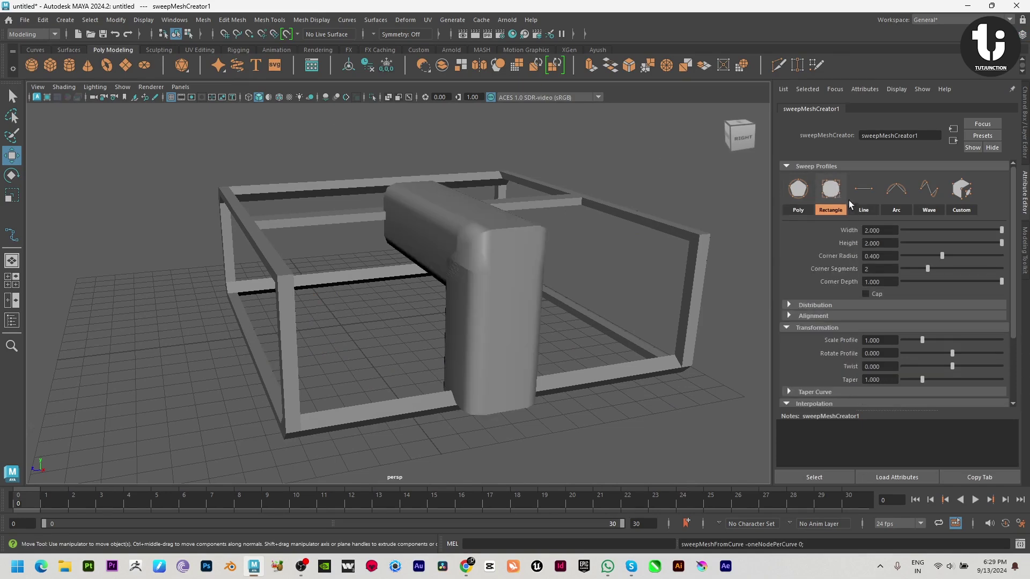
pyautogui.moveTo(930, 236); pyautogui.dragTo(924, 232)
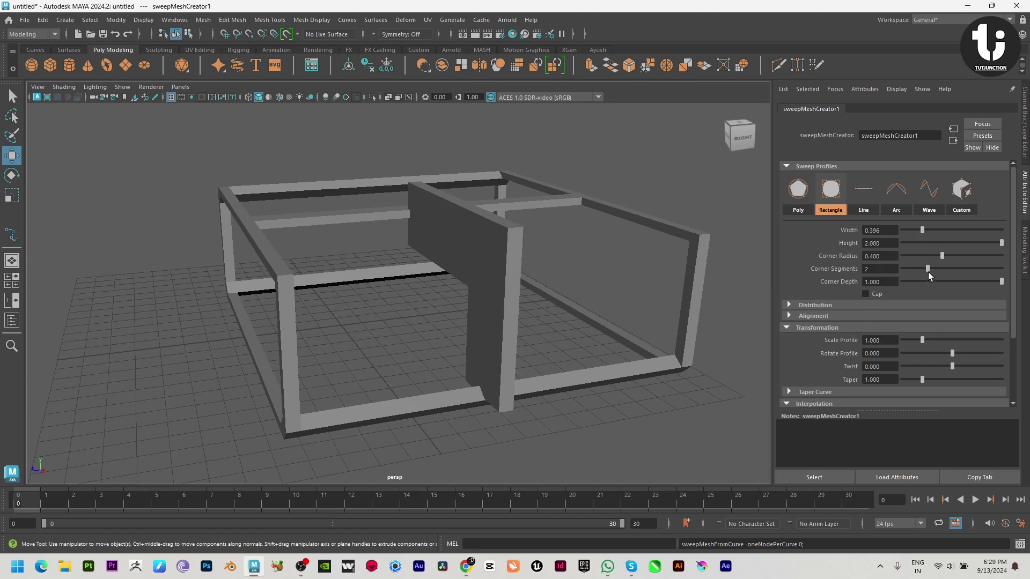
pyautogui.moveTo(917, 337); pyautogui.dragTo(905, 341)
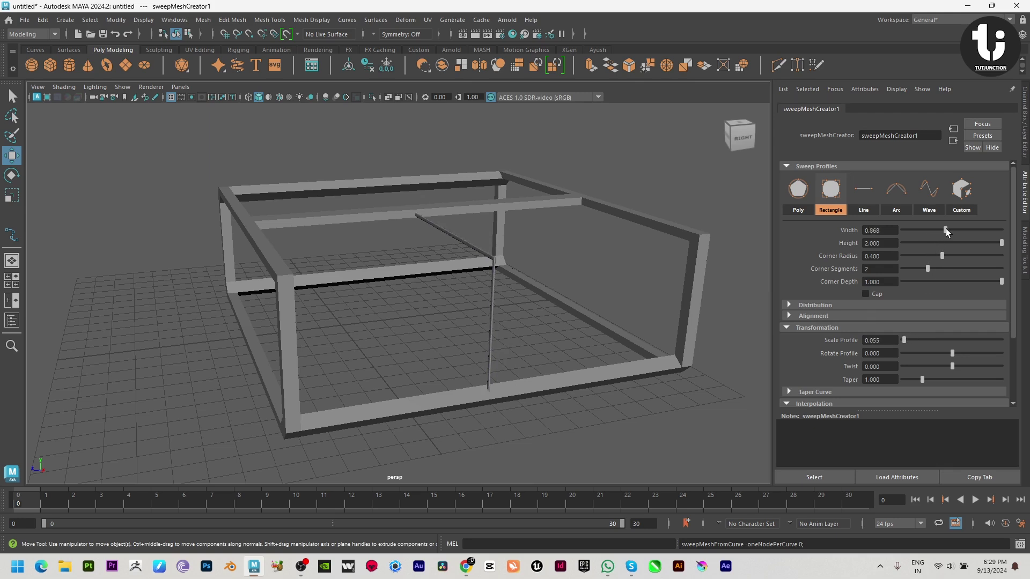
# Step: Retopologize the thin L-shaped rod, ignoring the low-resolution mesh issue and preserving hard edges
pyautogui.keyDown('alt'); pyautogui.moveTo(646, 304); pyautogui.dragTo(549, 347); pyautogui.keyUp('alt')
pyautogui.keyDown('alt'); pyautogui.moveTo(549, 347); pyautogui.dragTo(582, 327, button='middle'); pyautogui.keyUp('alt')
pyautogui.keyDown('alt'); pyautogui.moveTo(535, 355); pyautogui.dragTo(556, 353); pyautogui.keyUp('alt')
pyautogui.click(505, 312)
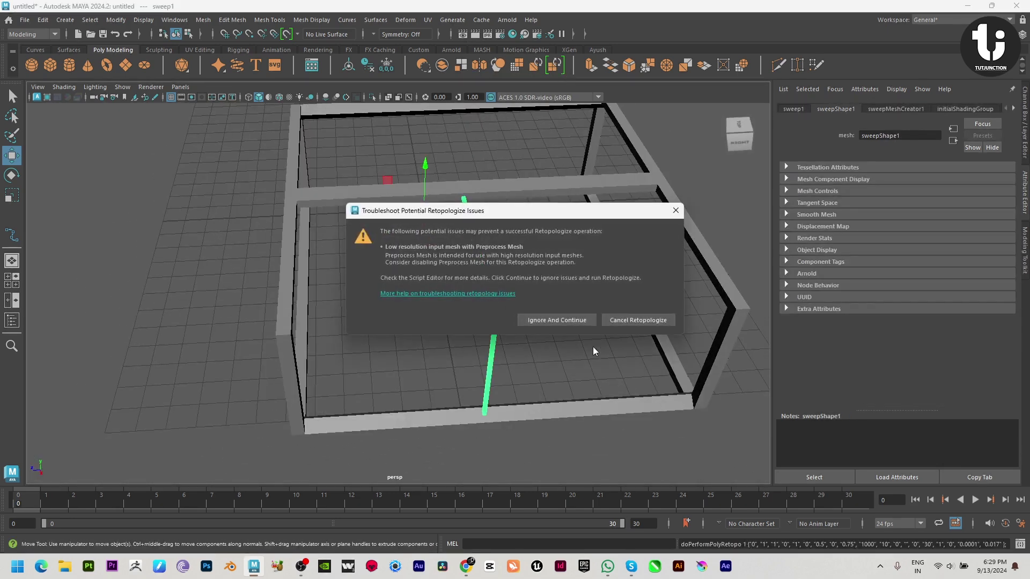
pyautogui.click(573, 324)
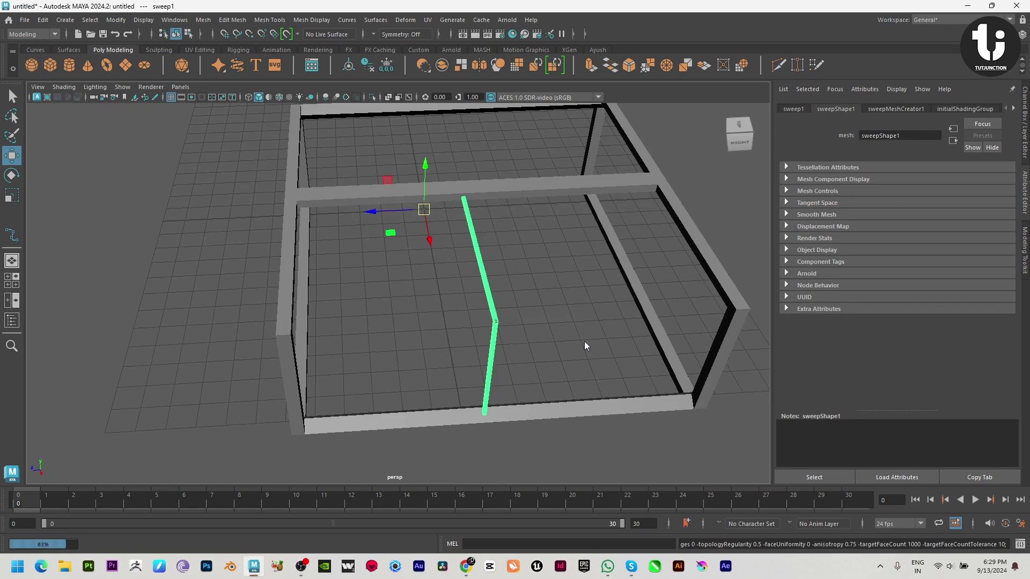
pyautogui.keyDown('alt'); pyautogui.moveTo(585, 341); pyautogui.dragTo(639, 422, button='right'); pyautogui.keyUp('alt')
pyautogui.click(865, 310)
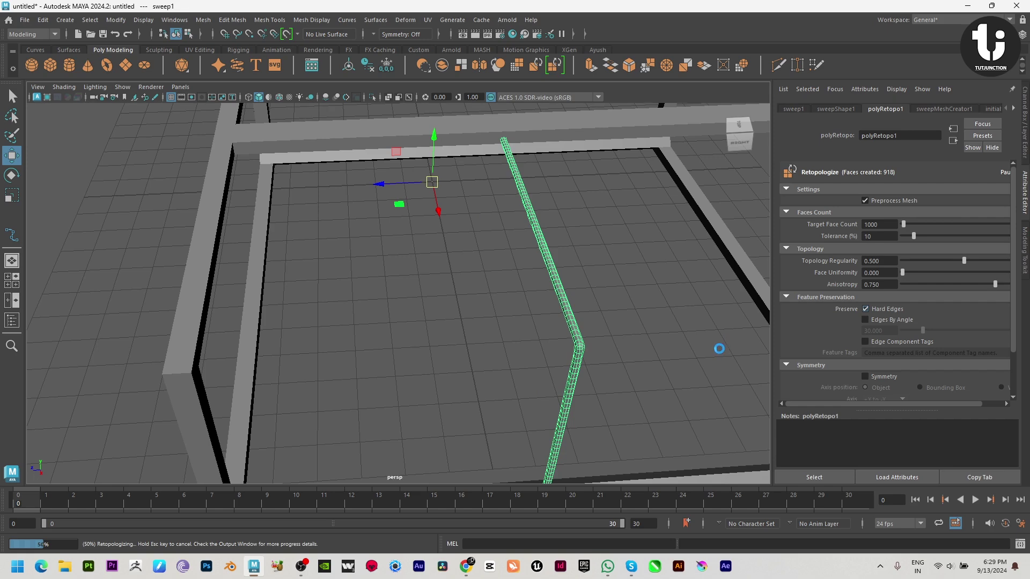
pyautogui.keyDown('alt'); pyautogui.moveTo(674, 349); pyautogui.dragTo(554, 306, button='right'); pyautogui.keyUp('alt')
pyautogui.click(562, 335)
pyautogui.click(495, 305)
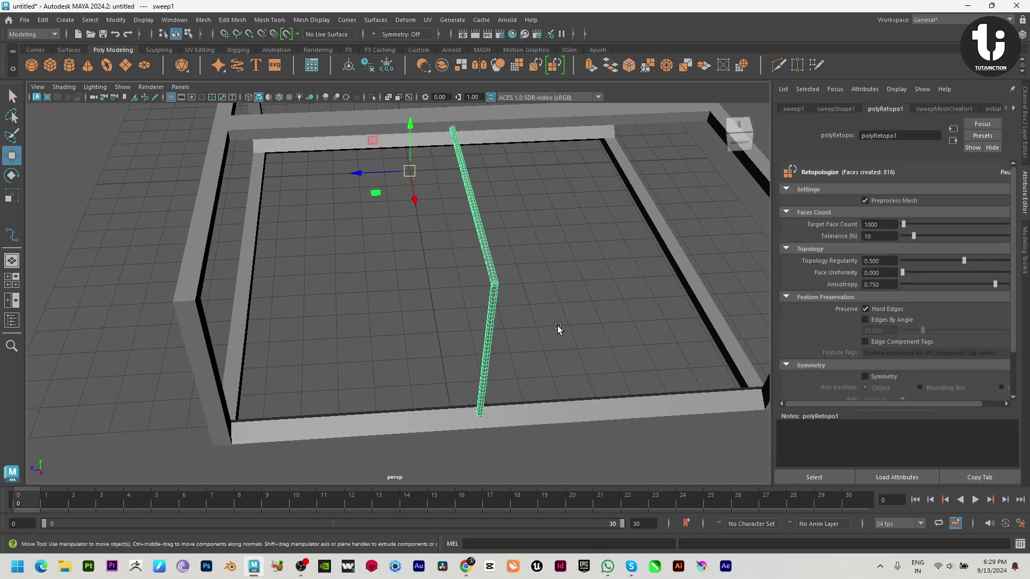
# Step: Move the rod along Z to about 4.864 against the frame's side rail and delete its leftover guide curve
pyautogui.keyDown('alt'); pyautogui.moveTo(558, 329); pyautogui.dragTo(313, 227); pyautogui.keyUp('alt')
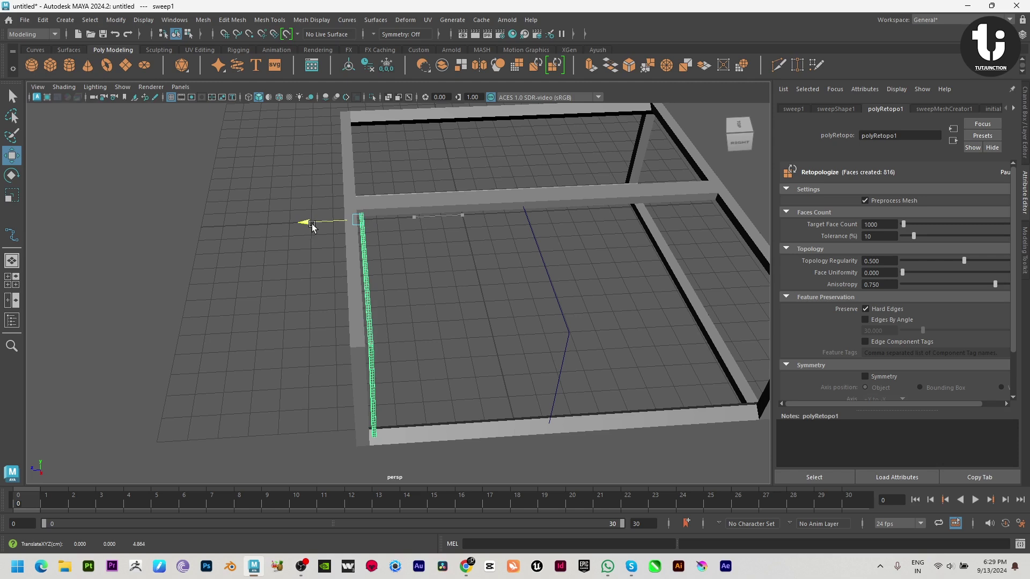
pyautogui.moveTo(483, 275); pyautogui.dragTo(589, 326)
pyautogui.press('Delete')
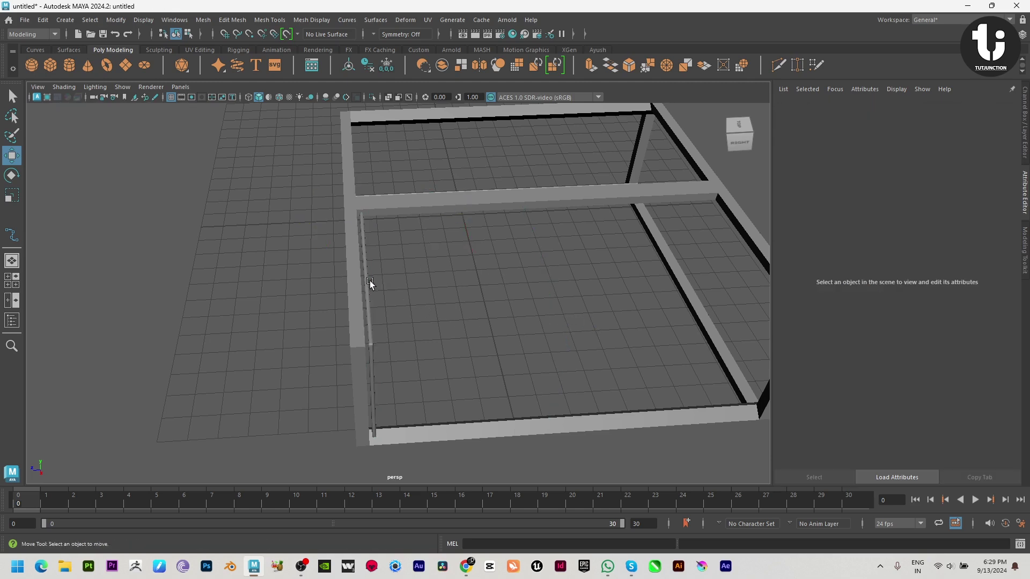
# Step: Try to fill the crossbar side with closely spaced rods by duplicating the rod at a small offset and repeating the copy
pyautogui.click(365, 278)
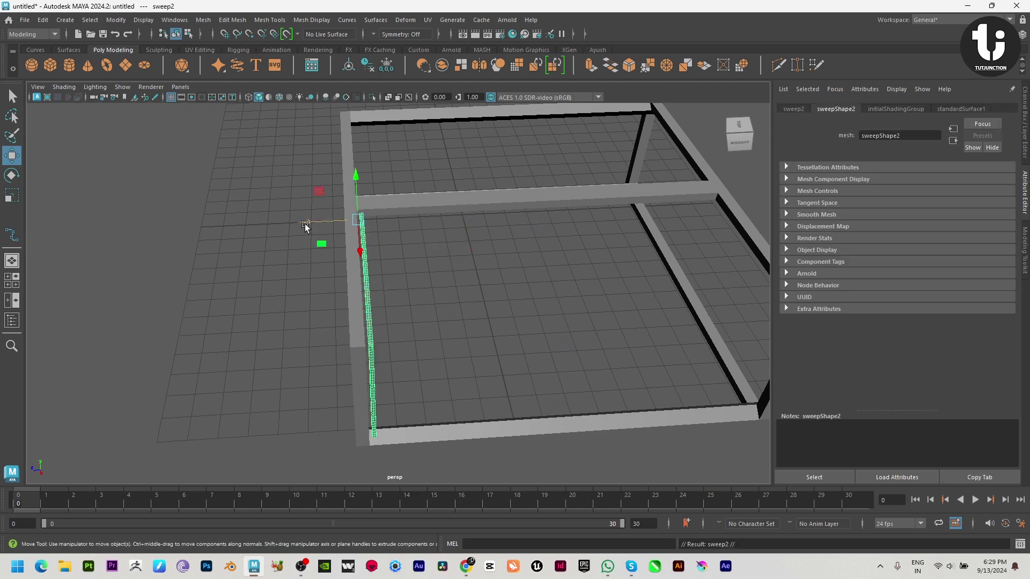
pyautogui.moveTo(305, 225); pyautogui.dragTo(312, 225)
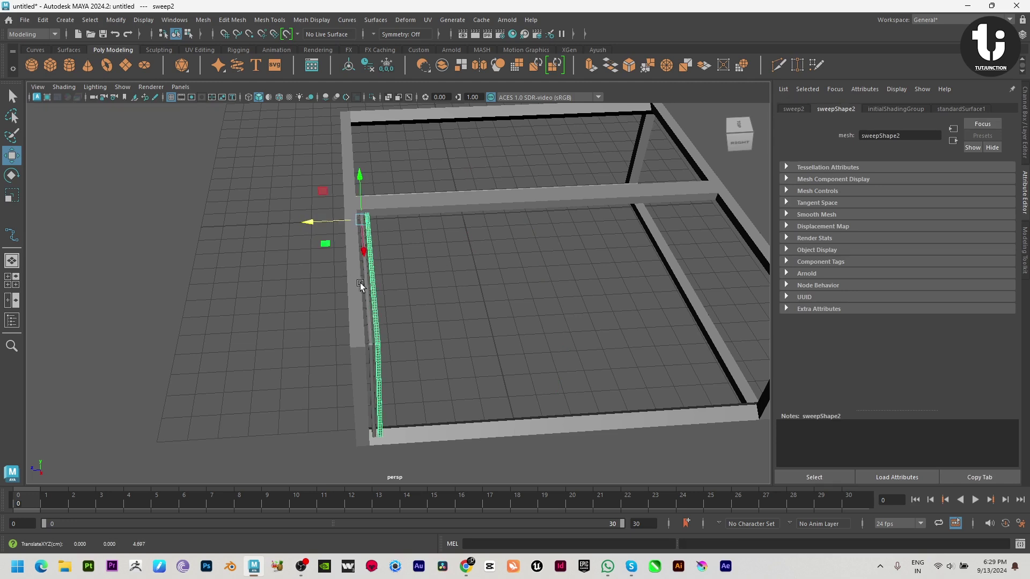
pyautogui.hotkey('shift', 'd')
pyautogui.hotkey('shift', 'd')
pyautogui.hotkey('shift', 'd')
pyautogui.hotkey('shift', 'd')
pyautogui.hotkey('shift', 'd')
pyautogui.hotkey('shift', 'd')
pyautogui.hotkey('shift', 'd')
pyautogui.hotkey('shift', 'd')
pyautogui.hotkey('shift', 'd')
pyautogui.hotkey('shift', 'd')
pyautogui.hotkey('shift', 'd')
pyautogui.hotkey('shift', 'd')
pyautogui.hotkey('shift', 'd')
pyautogui.hotkey('shift', 'd')
pyautogui.scroll(-5, 451, 338)
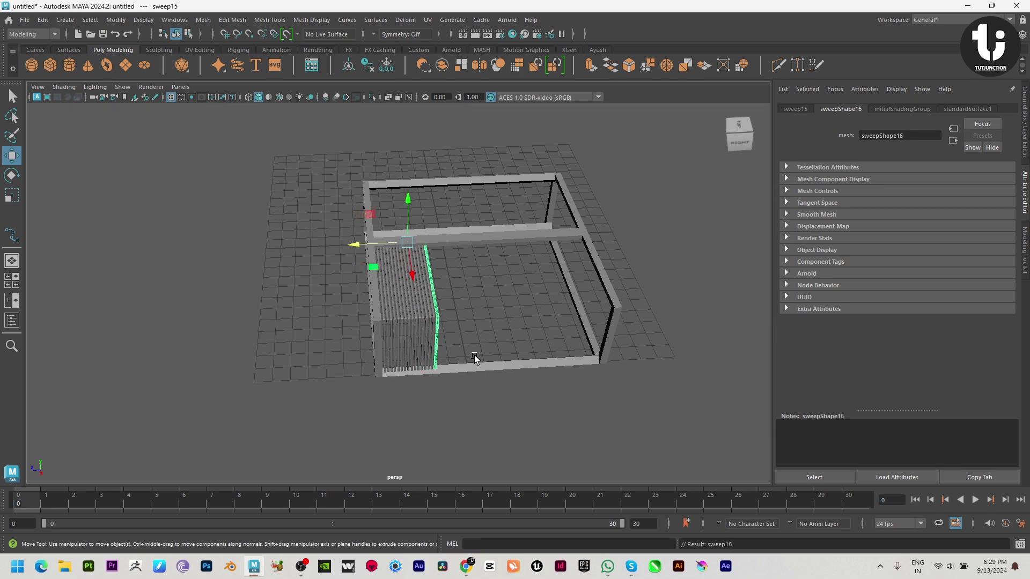
pyautogui.hotkey('shift', 'd')
pyautogui.hotkey('shift', 'd')
pyautogui.hotkey('shift', 'd')
pyautogui.hotkey('shift', 'd')
pyautogui.hotkey('shift', 'd')
pyautogui.hotkey('shift', 'd')
pyautogui.hotkey('shift', 'd')
pyautogui.hotkey('shift', 'd')
pyautogui.hotkey('shift', 'd')
pyautogui.hotkey('shift', 'd')
pyautogui.hotkey('shift', 'd')
pyautogui.hotkey('shift', 'd')
pyautogui.hotkey('shift', 'd')
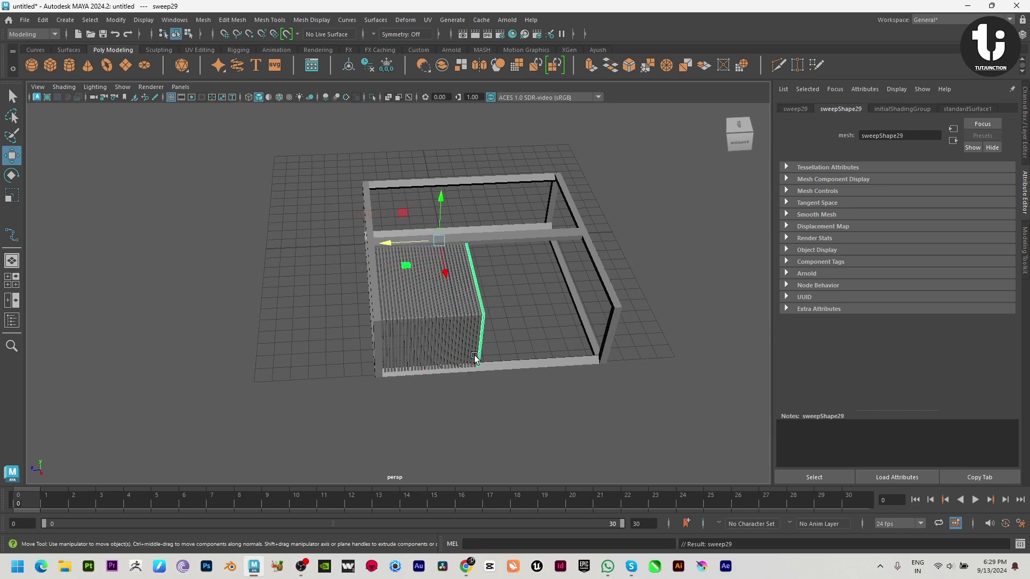
pyautogui.hotkey('shift', 'd')
pyautogui.hotkey('shift', 'd')
pyautogui.hotkey('shift', 'd')
pyautogui.hotkey('shift', 'd')
pyautogui.hotkey('shift', 'd')
pyautogui.press('space')
pyautogui.press('space')
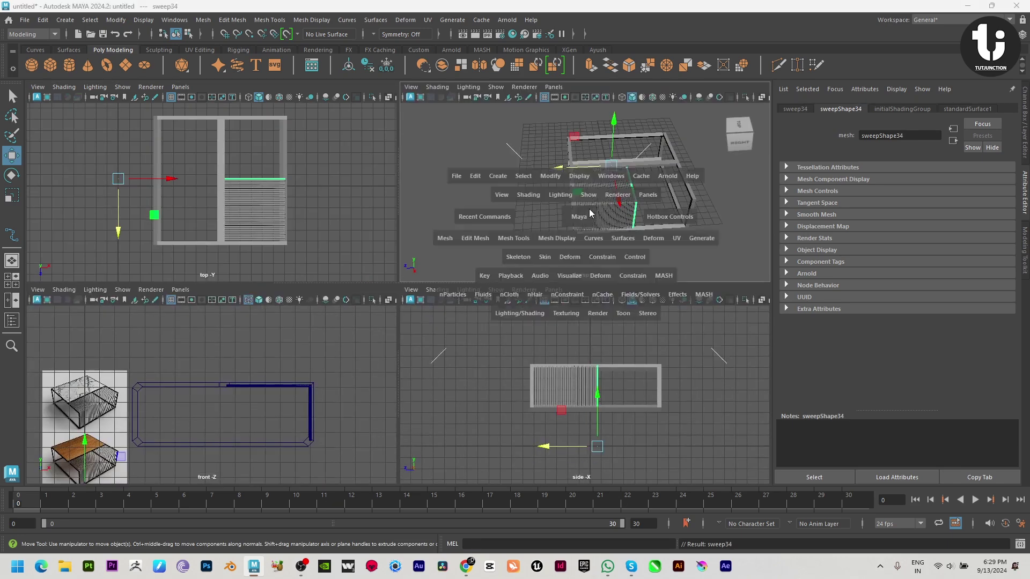
pyautogui.press('space')
pyautogui.scroll(3, 587, 257)
# Step: Undo all the closely spaced rod copies back to the single original rod
pyautogui.hotkey('ctrl', 'z')
pyautogui.hotkey('ctrl', 'z')
pyautogui.hotkey('ctrl', 'z')
pyautogui.hotkey('ctrl', 'z')
pyautogui.hotkey('ctrl', 'z')
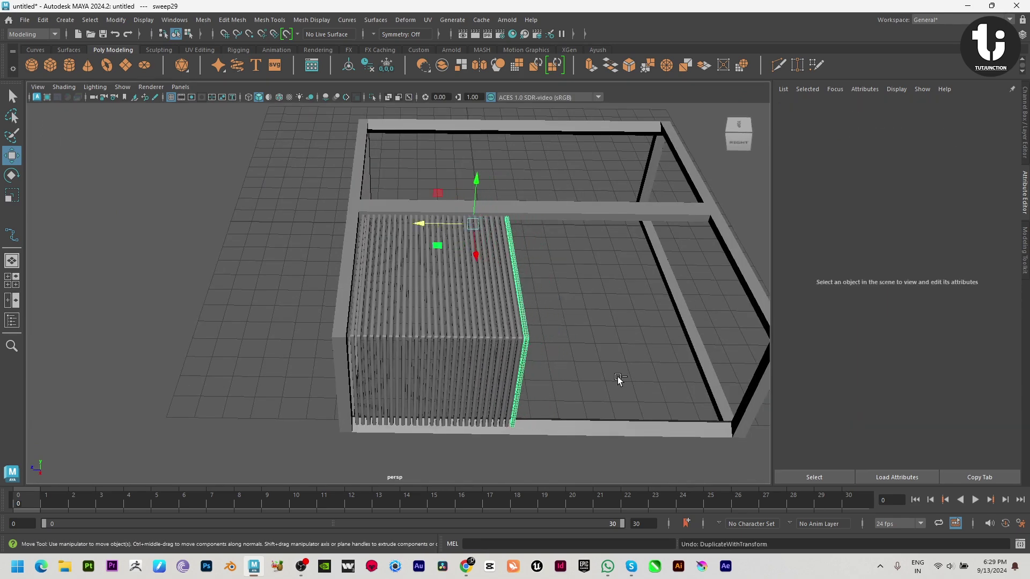
pyautogui.hotkey('ctrl', 'z')
pyautogui.hotkey('ctrl', 'z')
pyautogui.hotkey('ctrl', 'z')
pyautogui.hotkey('ctrl', 'z')
pyautogui.hotkey('ctrl', 'z')
pyautogui.hotkey('ctrl', 'z')
pyautogui.hotkey('ctrl', 'z')
pyautogui.hotkey('ctrl', 'z')
pyautogui.hotkey('ctrl', 'z')
pyautogui.hotkey('ctrl', 'z')
pyautogui.hotkey('ctrl', 'z')
pyautogui.hotkey('ctrl', 'z')
pyautogui.hotkey('ctrl', 'z')
pyautogui.hotkey('ctrl', 'z')
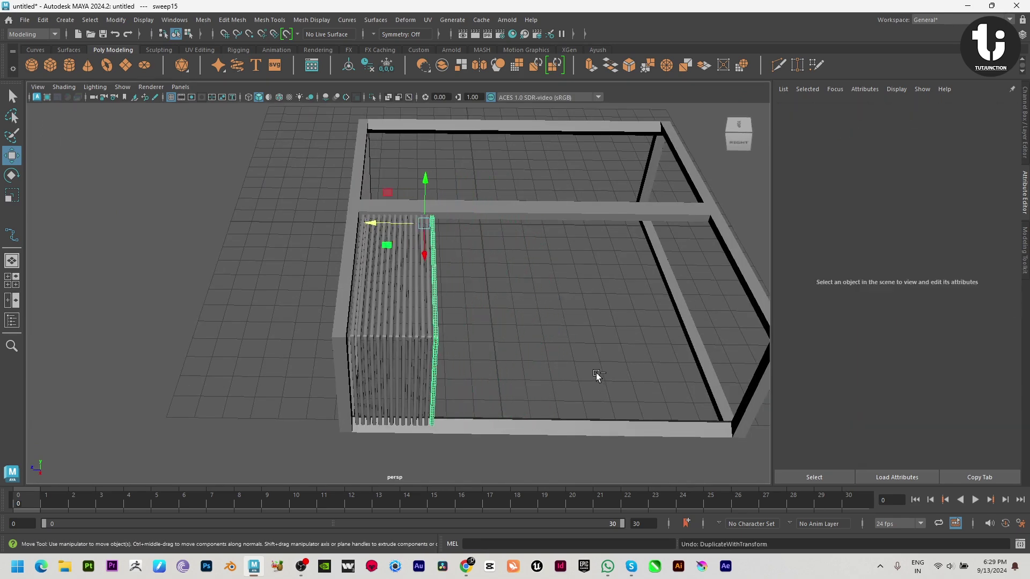
pyautogui.hotkey('ctrl', 'z')
pyautogui.hotkey('ctrl', 'z')
pyautogui.hotkey('ctrl', 'z')
pyautogui.hotkey('ctrl', 'z')
pyautogui.hotkey('ctrl', 'z')
pyautogui.hotkey('ctrl', 'z')
pyautogui.hotkey('ctrl', 'z')
pyautogui.hotkey('ctrl', 'z')
pyautogui.hotkey('ctrl', 'z')
pyautogui.hotkey('ctrl', 'z')
pyautogui.hotkey('ctrl', 'z')
pyautogui.hotkey('ctrl', 'z')
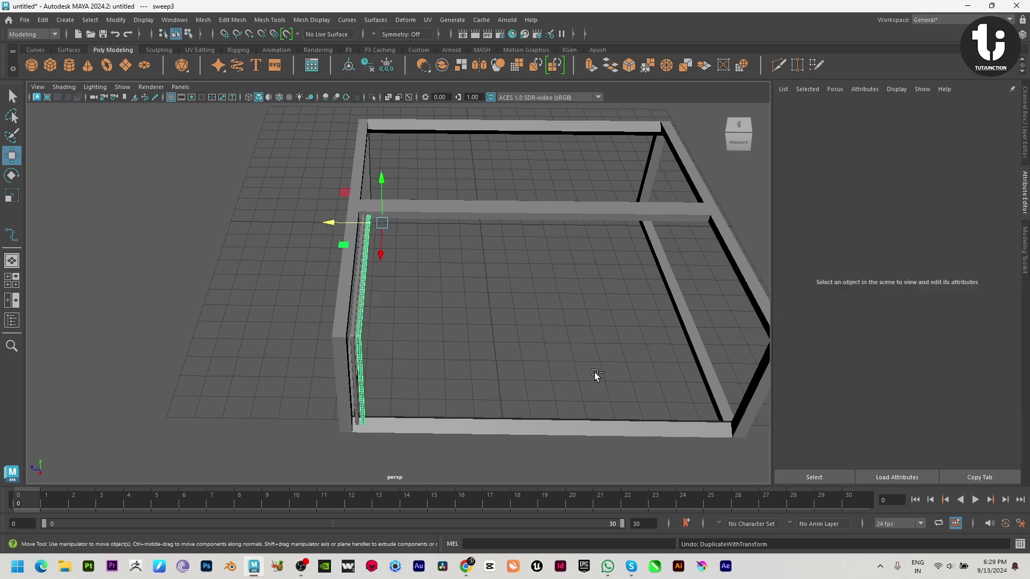
pyautogui.hotkey('ctrl', 'z')
pyautogui.hotkey('ctrl', 'z')
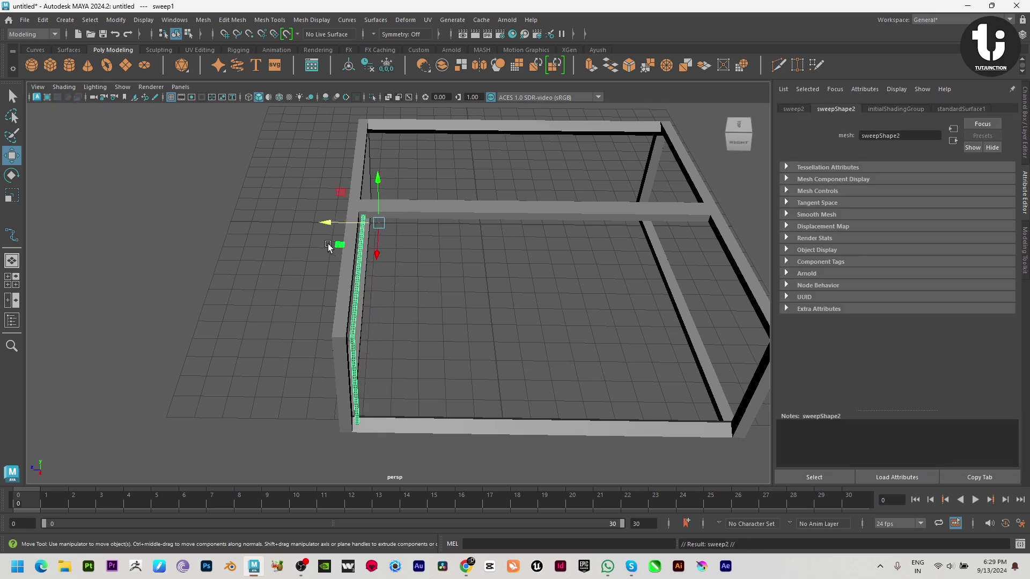
# Step: Duplicate the rod to about 4.502 in Z and repeat the duplicate with transform across the frame to the opposite side rail
pyautogui.moveTo(330, 222); pyautogui.dragTo(338, 222)
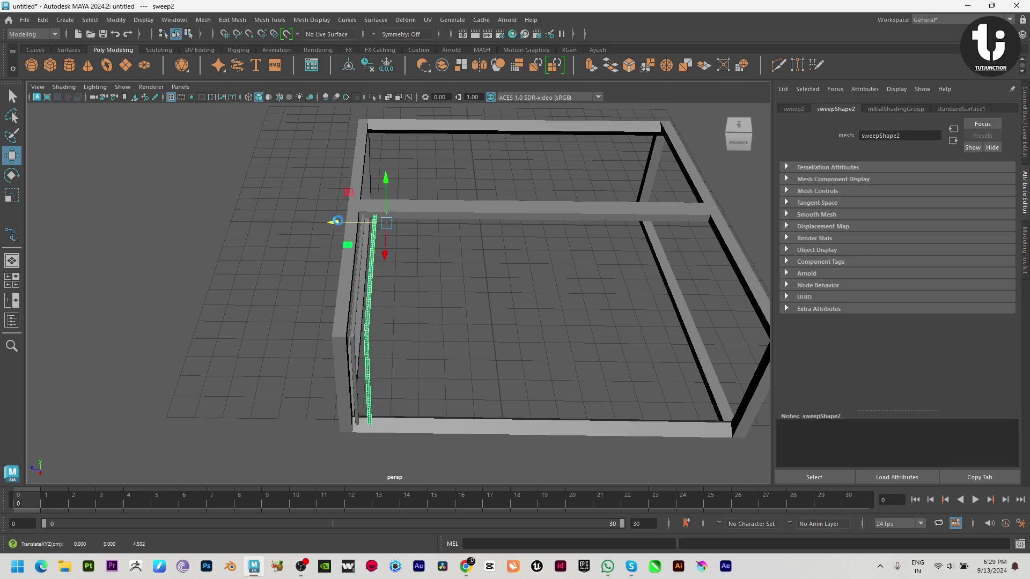
pyautogui.hotkey('shift', 'd')
pyautogui.hotkey('shift', 'd')
pyautogui.hotkey('shift', 'd')
pyautogui.hotkey('shift', 'd')
pyautogui.hotkey('shift', 'd')
pyautogui.hotkey('shift', 'd')
pyautogui.hotkey('shift', 'd')
pyautogui.hotkey('shift', 'd')
pyautogui.hotkey('shift', 'd')
pyautogui.hotkey('shift', 'd')
pyautogui.hotkey('shift', 'd')
pyautogui.hotkey('shift', 'd')
pyautogui.hotkey('shift', 'd')
pyautogui.hotkey('shift', 'd')
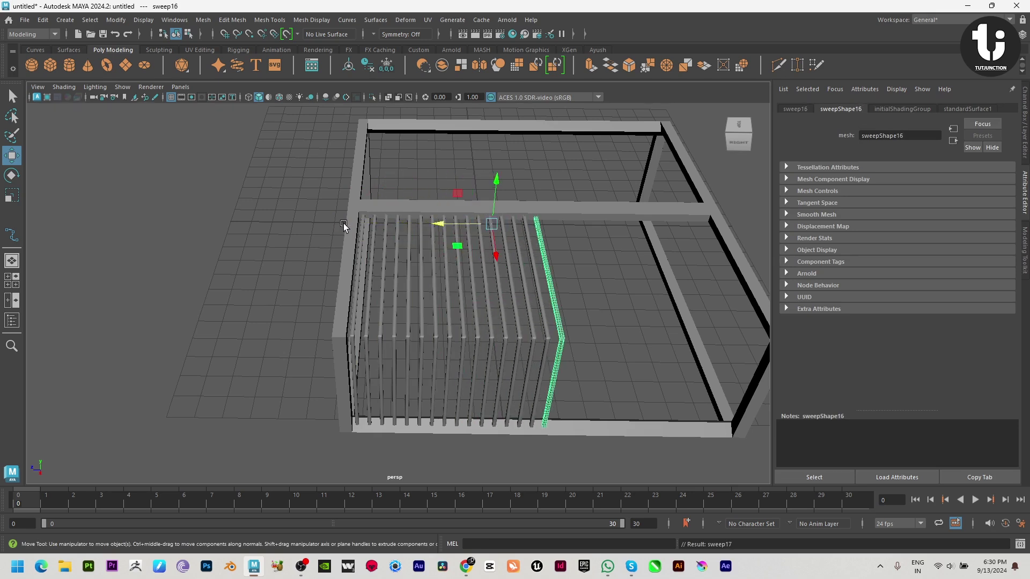
pyautogui.hotkey('shift', 'd')
pyautogui.hotkey('shift', 'd')
pyautogui.hotkey('shift', 'd')
pyautogui.hotkey('shift', 'd')
pyautogui.hotkey('shift', 'd')
pyautogui.hotkey('shift', 'd')
pyautogui.hotkey('shift', 'd')
pyautogui.hotkey('shift', 'd')
pyautogui.hotkey('shift', 'd')
pyautogui.hotkey('shift', 'd')
pyautogui.hotkey('shift', 'd')
pyautogui.hotkey('shift', 'd')
pyautogui.hotkey('shift', 'd')
pyautogui.hotkey('shift', 'd')
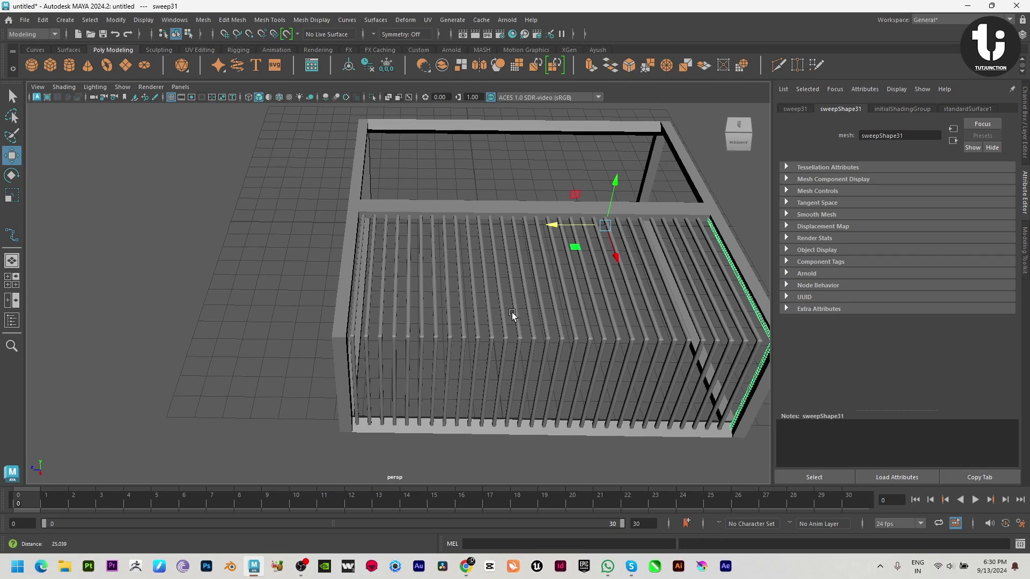
# Step: Select all the rods together and shift them slightly along Z to centre them between the two side rails
pyautogui.keyDown('alt'); pyautogui.moveTo(511, 313); pyautogui.dragTo(556, 351); pyautogui.keyUp('alt')
pyautogui.keyDown('alt'); pyautogui.moveTo(556, 350); pyautogui.dragTo(429, 340, button='middle'); pyautogui.keyUp('alt')
pyautogui.keyDown('alt'); pyautogui.moveTo(428, 339); pyautogui.dragTo(475, 399, button='right'); pyautogui.keyUp('alt')
pyautogui.click(619, 455)
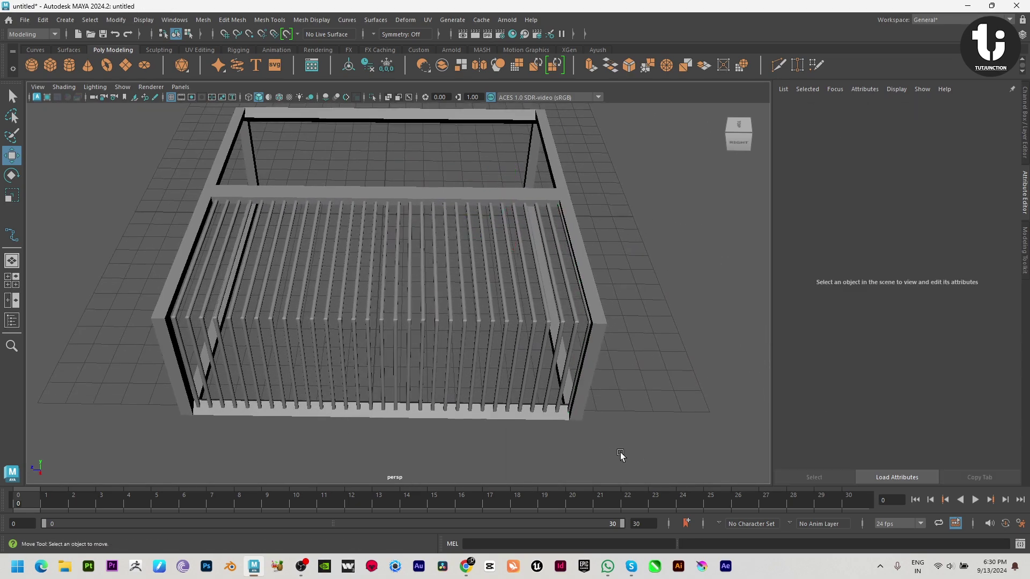
pyautogui.keyDown('alt'); pyautogui.moveTo(620, 455); pyautogui.dragTo(520, 429, button='right'); pyautogui.keyUp('alt')
pyautogui.keyDown('alt'); pyautogui.moveTo(521, 429); pyautogui.dragTo(510, 377); pyautogui.keyUp('alt')
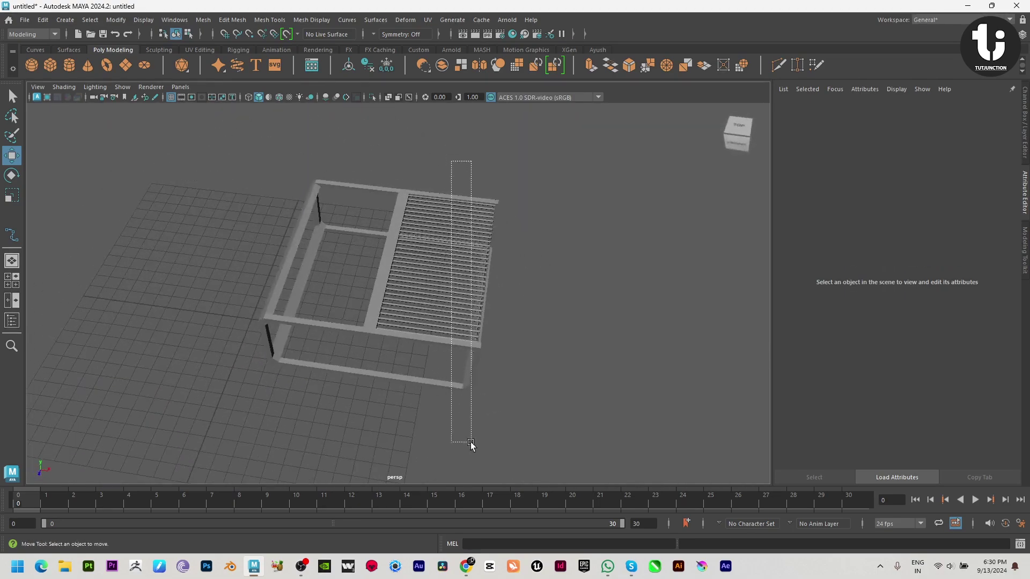
pyautogui.moveTo(471, 443); pyautogui.dragTo(419, 314)
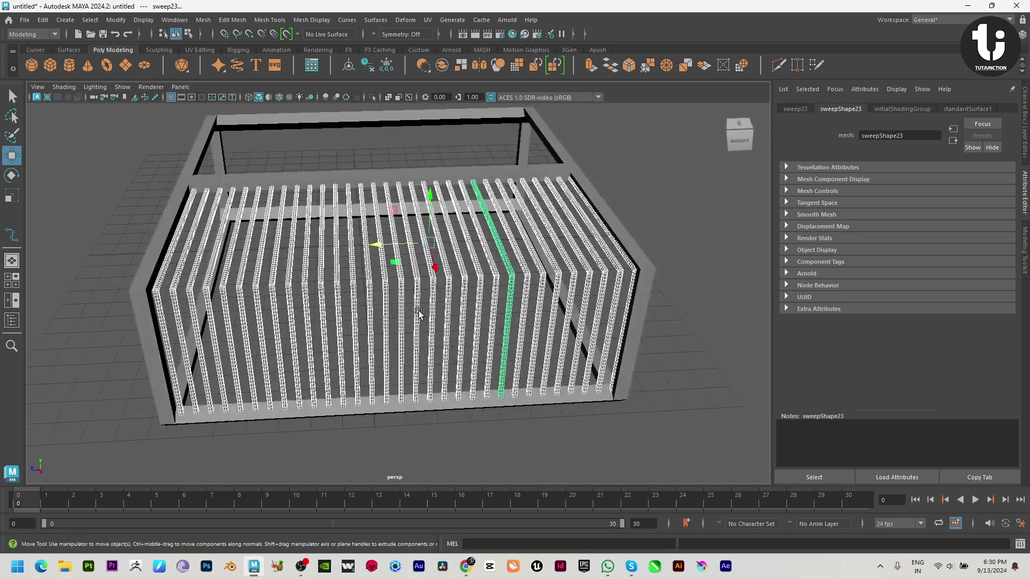
pyautogui.moveTo(391, 250); pyautogui.dragTo(386, 246)
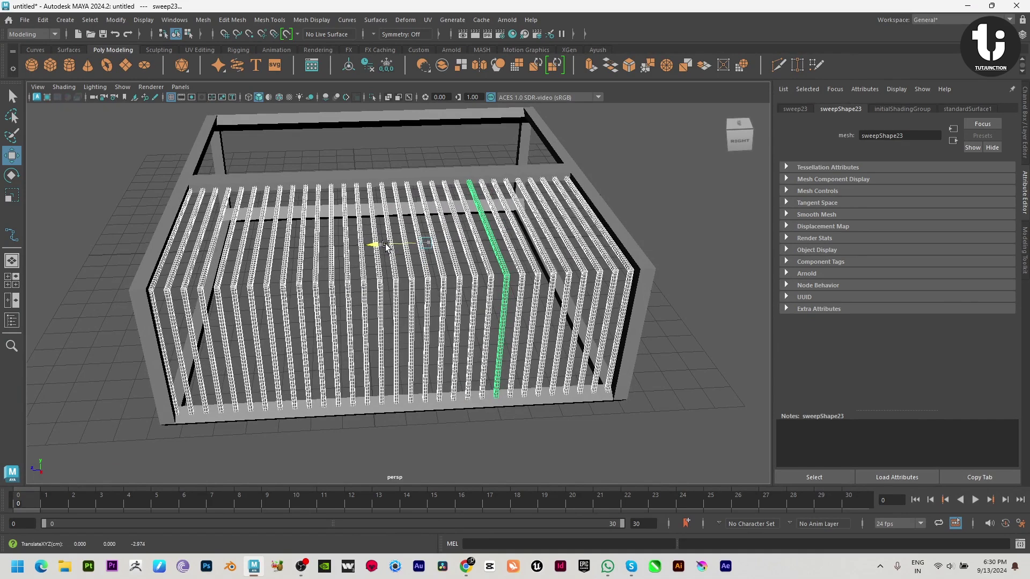
pyautogui.moveTo(387, 247); pyautogui.dragTo(387, 247)
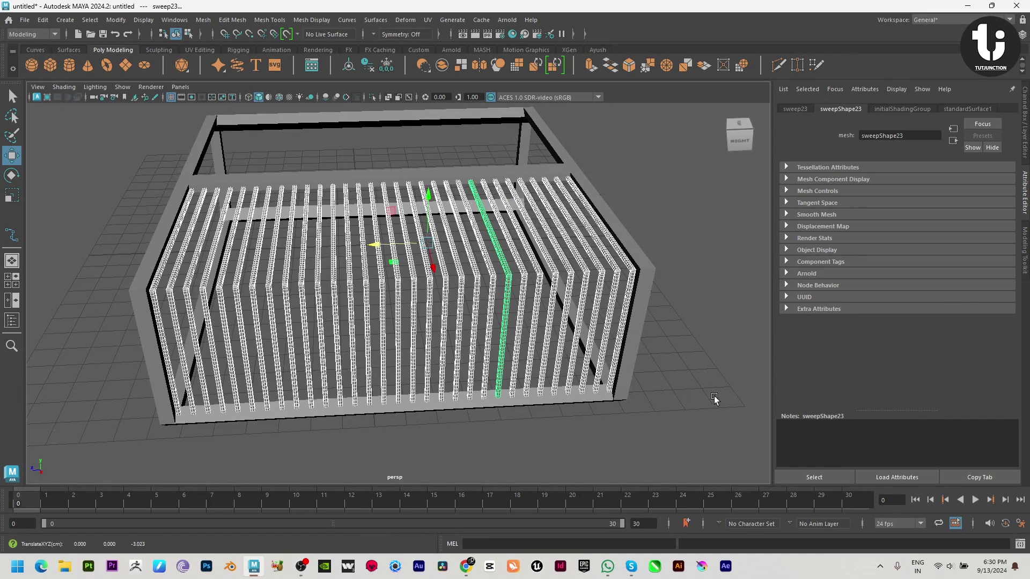
pyautogui.click(714, 399)
# Step: Draw a polygon plane in the top view over the frame's open section and raise it to the upper rails
pyautogui.keyDown('alt'); pyautogui.moveTo(714, 399); pyautogui.dragTo(537, 371); pyautogui.keyUp('alt')
pyautogui.click(382, 239)
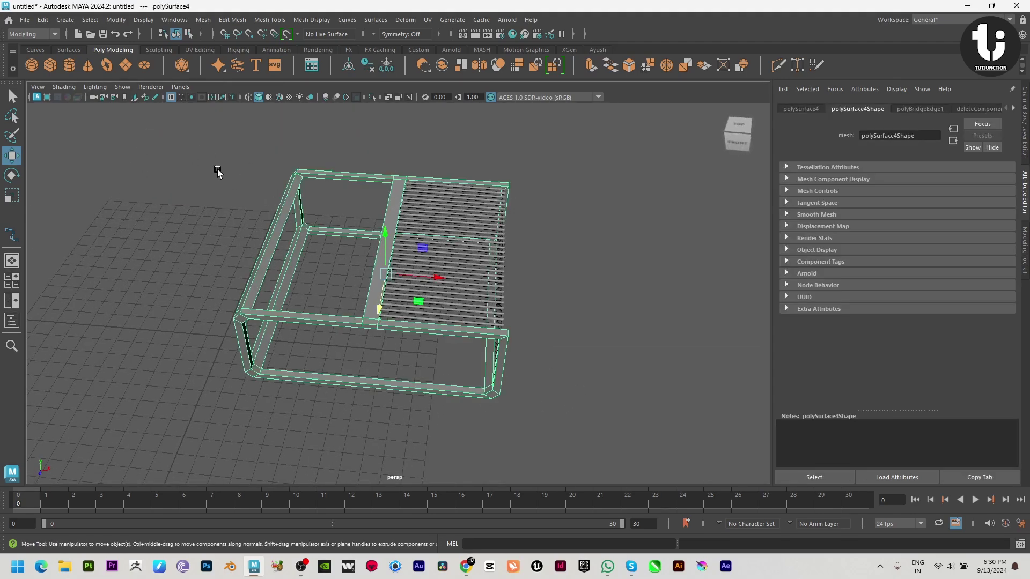
pyautogui.click(126, 65)
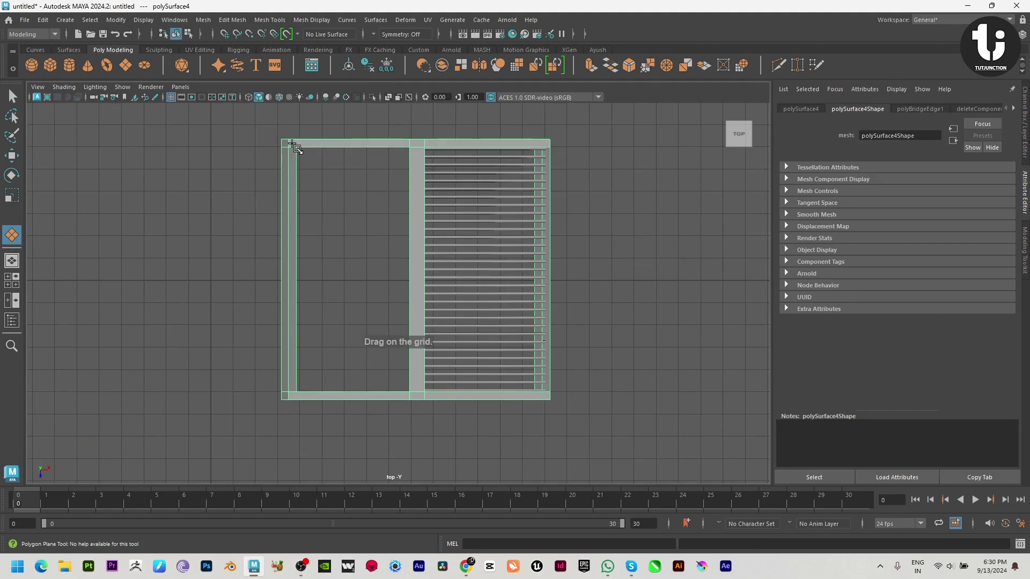
pyautogui.moveTo(292, 144); pyautogui.dragTo(410, 391)
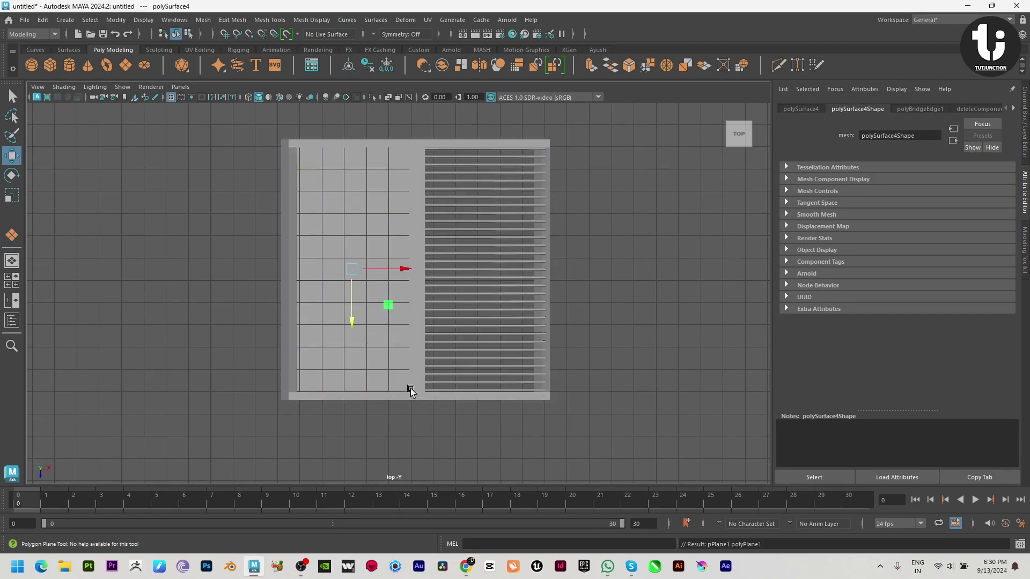
pyautogui.press('space')
pyautogui.press('space')
pyautogui.moveTo(330, 315); pyautogui.dragTo(525, 207)
pyautogui.click(575, 281)
pyautogui.keyDown('alt'); pyautogui.moveTo(447, 289); pyautogui.dragTo(541, 323); pyautogui.keyUp('alt')
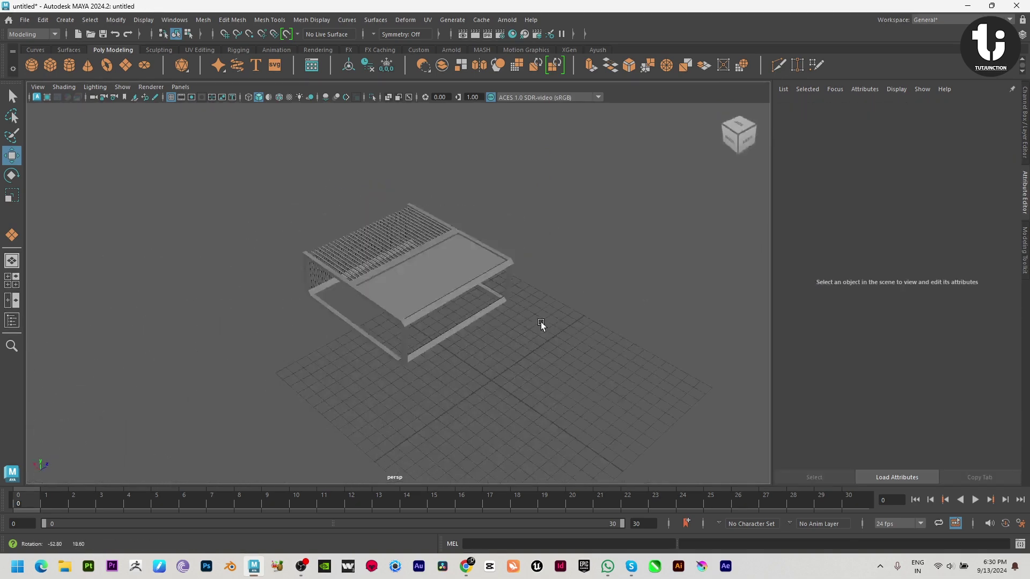
# Step: Compare the table's top panel and rods with the coffee table reference image in the front view
pyautogui.press('space')
pyautogui.press('space')
pyautogui.scroll(5, 375, 360)
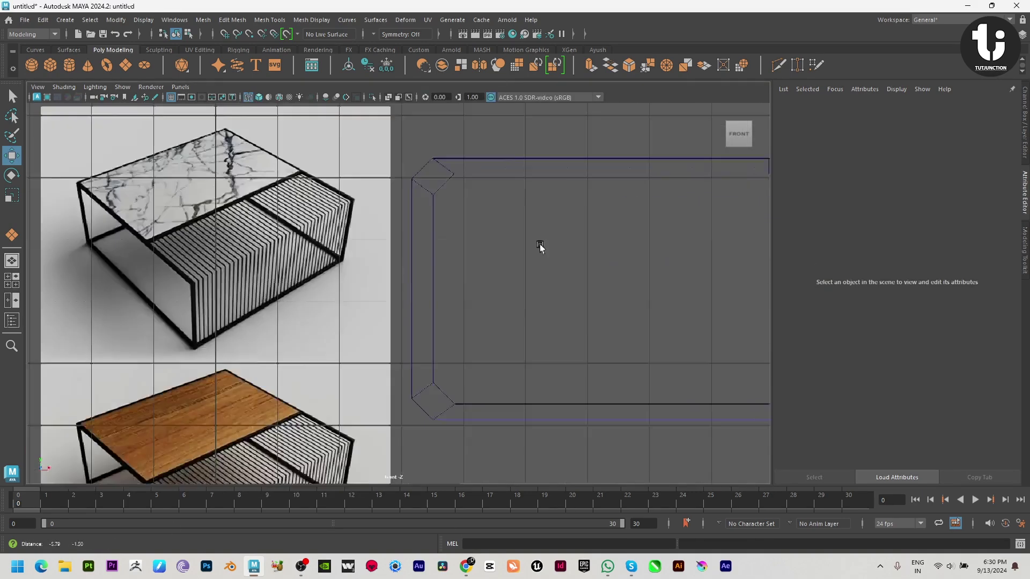
pyautogui.press('space')
pyautogui.press('space')
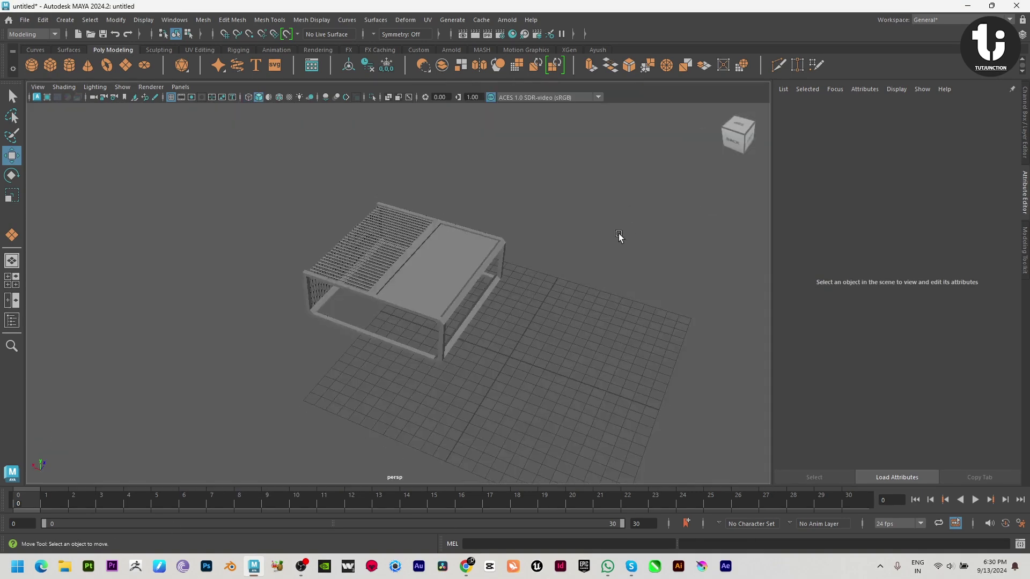
pyautogui.scroll(-3, 618, 237)
pyautogui.keyDown('alt'); pyautogui.moveTo(618, 236); pyautogui.dragTo(558, 251); pyautogui.keyUp('alt')
pyautogui.keyDown('alt'); pyautogui.moveTo(554, 289); pyautogui.dragTo(361, 336); pyautogui.keyUp('alt')
pyautogui.keyDown('alt'); pyautogui.moveTo(434, 351); pyautogui.dragTo(424, 343); pyautogui.keyUp('alt')
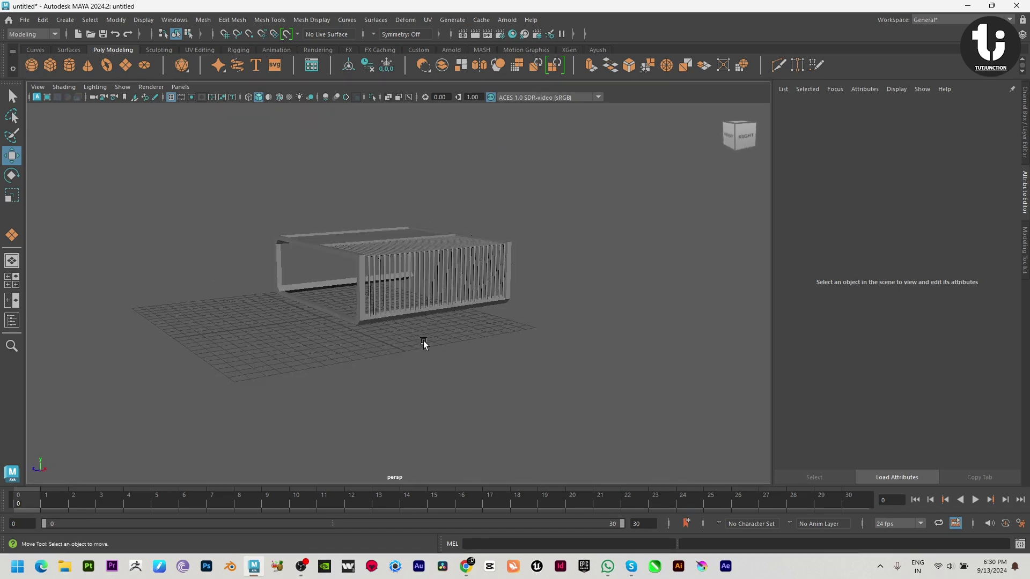
pyautogui.press('space')
pyautogui.press('space')
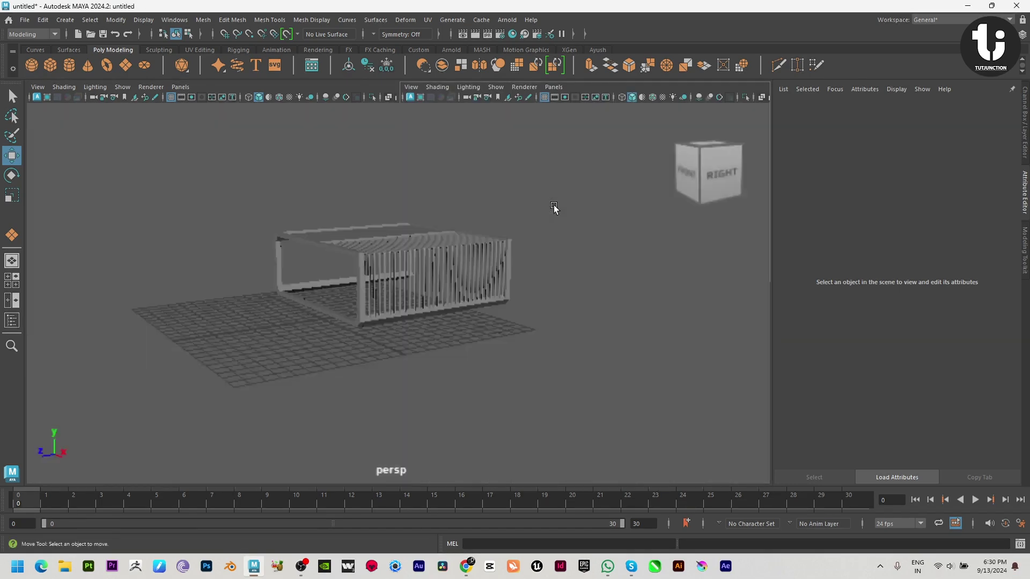
pyautogui.keyDown('alt'); pyautogui.moveTo(554, 209); pyautogui.dragTo(533, 339); pyautogui.keyUp('alt')
pyautogui.press('space')
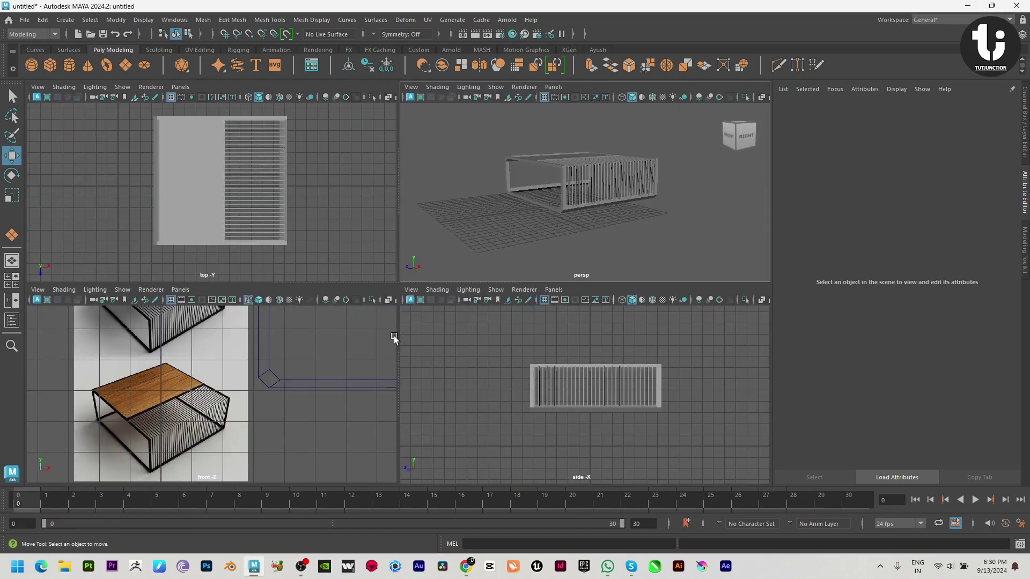
# Step: Turn on screen-space ambient occlusion and hide the grid in the enlarged perspective view, framing the table from a front corner
pyautogui.press('space')
pyautogui.keyDown('alt'); pyautogui.moveTo(547, 209); pyautogui.dragTo(524, 359); pyautogui.keyUp('alt')
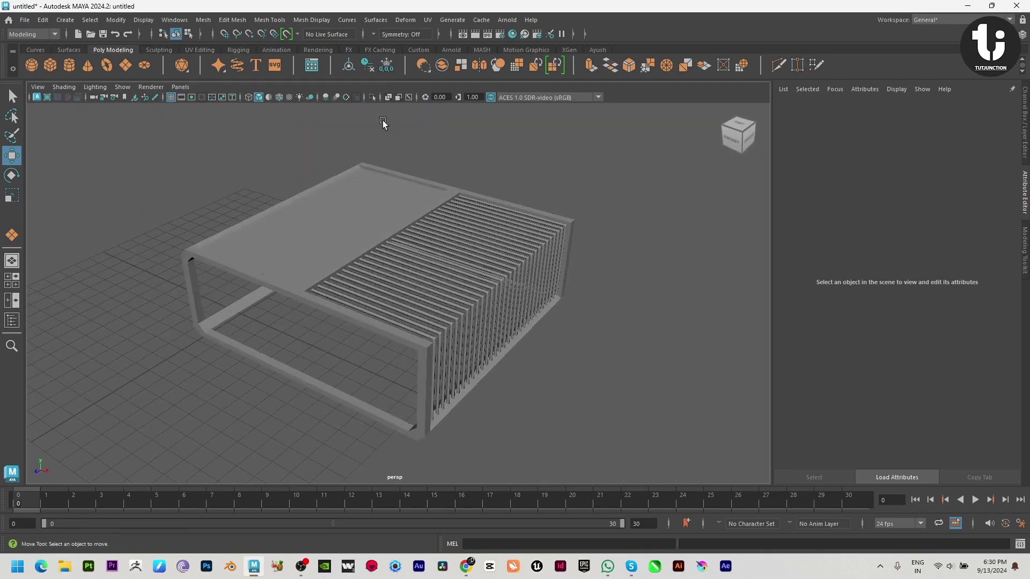
pyautogui.click(370, 97)
pyautogui.click(367, 98)
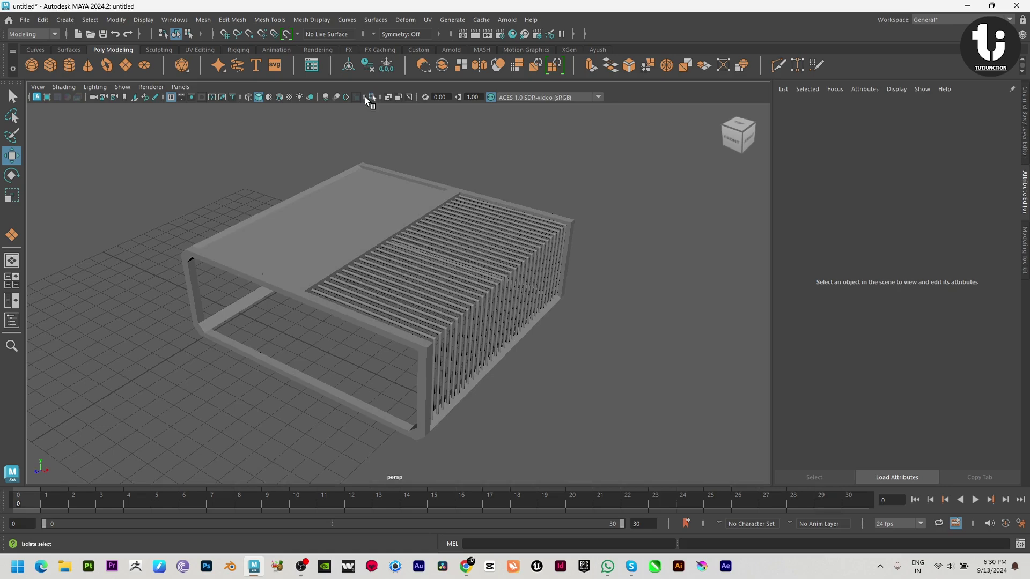
pyautogui.click(326, 98)
pyautogui.keyDown('alt'); pyautogui.moveTo(618, 368); pyautogui.dragTo(599, 399); pyautogui.keyUp('alt')
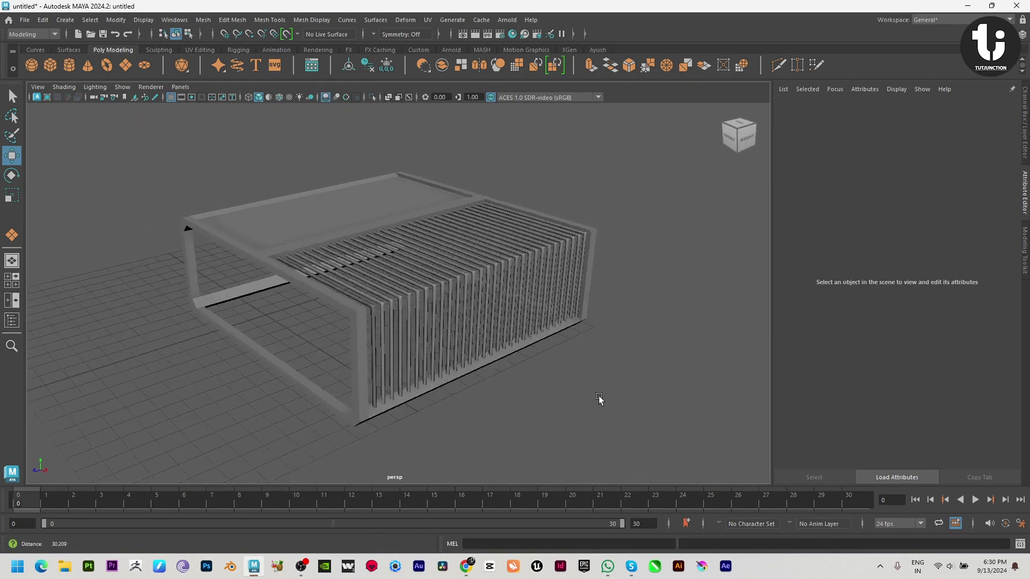
pyautogui.scroll(3, 593, 399)
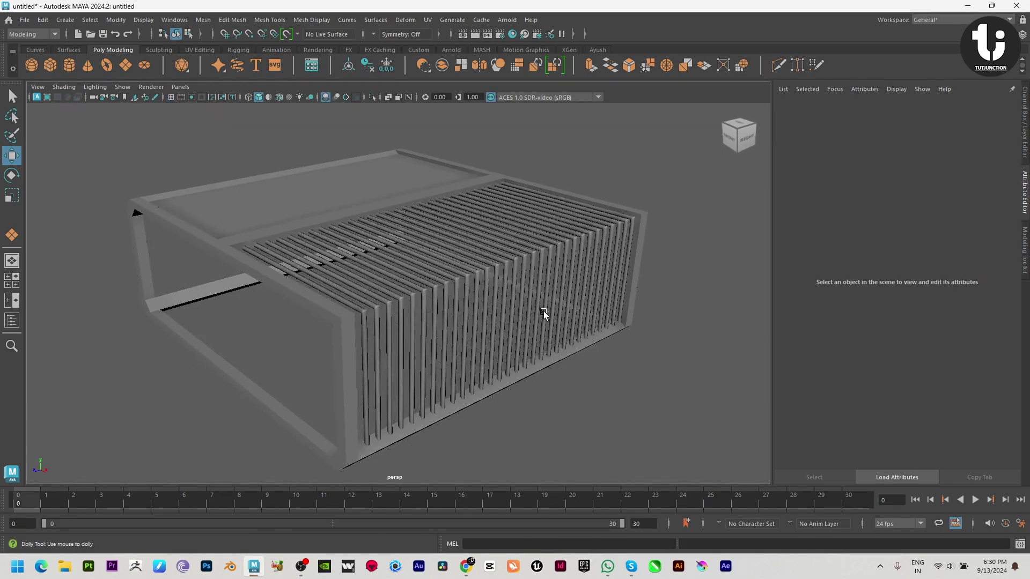
pyautogui.keyDown('alt'); pyautogui.moveTo(542, 311); pyautogui.dragTo(568, 304, button='right'); pyautogui.keyUp('alt')
pyautogui.click(1022, 34)
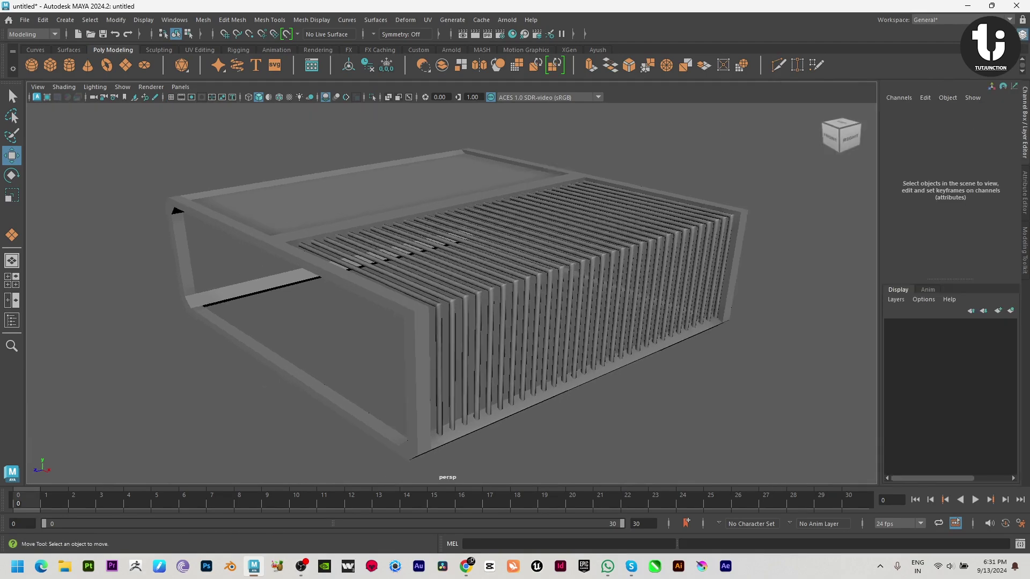
# Step: Select the whole table and create a clockwise animation turntable with 200 frames
pyautogui.moveTo(151, 125); pyautogui.dragTo(820, 480)
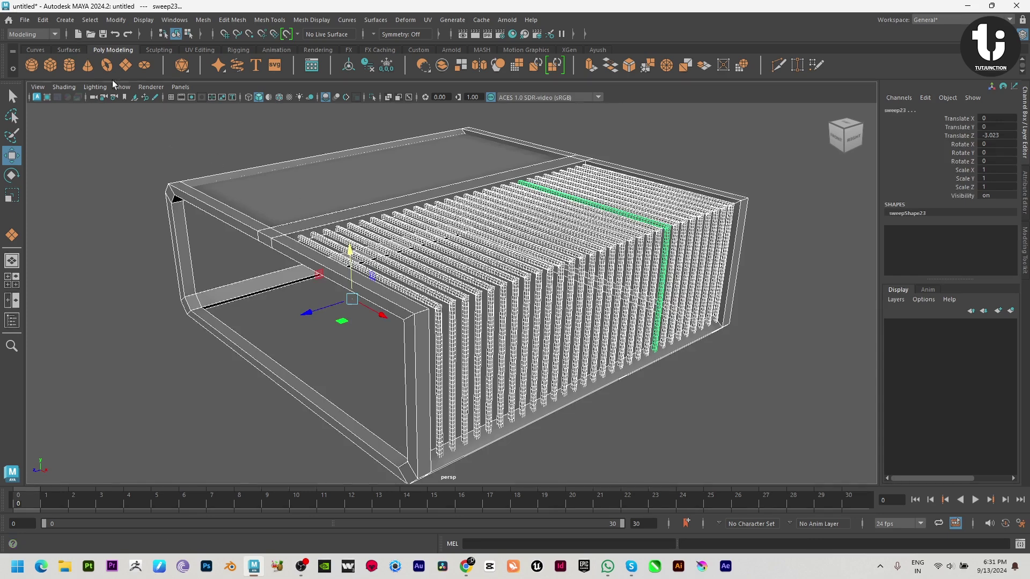
pyautogui.click(39, 35)
pyautogui.click(24, 67)
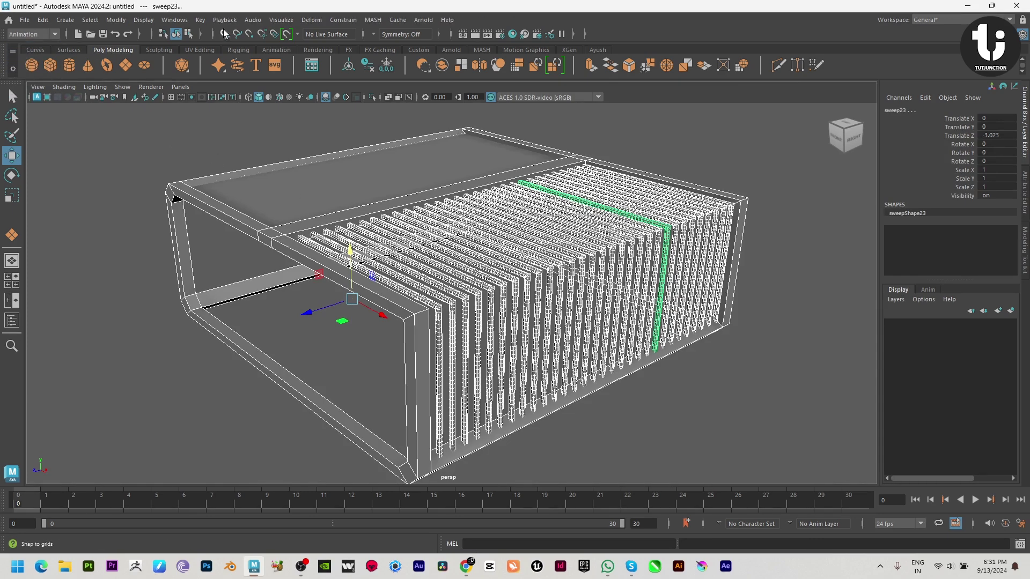
pyautogui.click(272, 22)
pyautogui.click(393, 60)
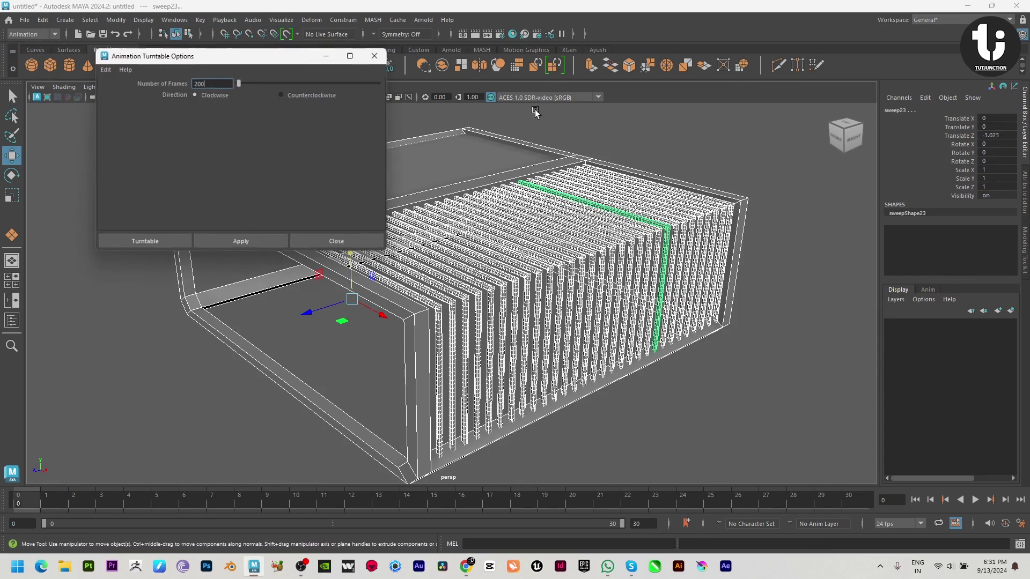
pyautogui.click(272, 241)
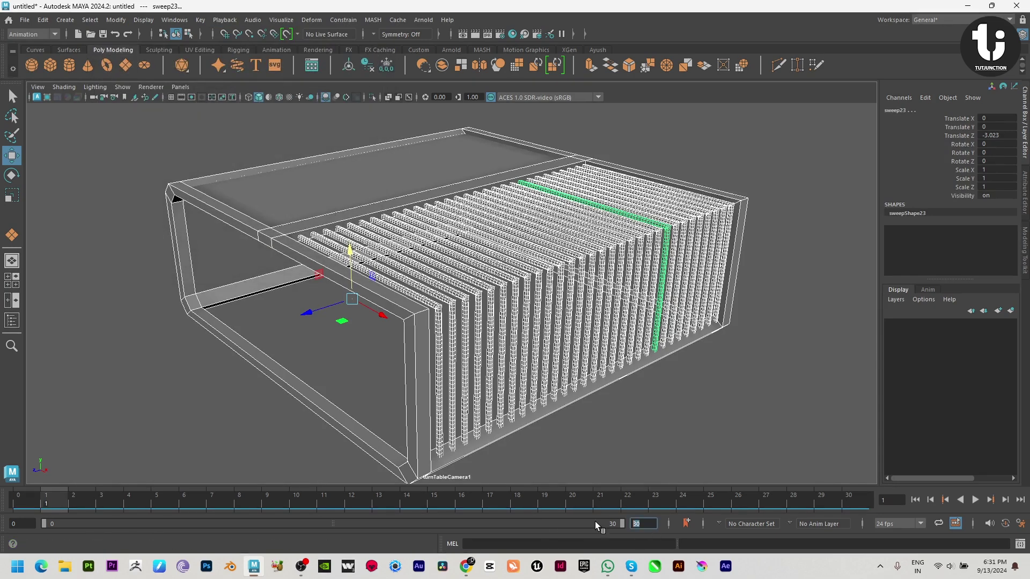
# Step: Extend the animation end and playback range to frame 200, and show the deselected table full screen through the turntable camera
pyautogui.write('200')
pyautogui.press('Return')
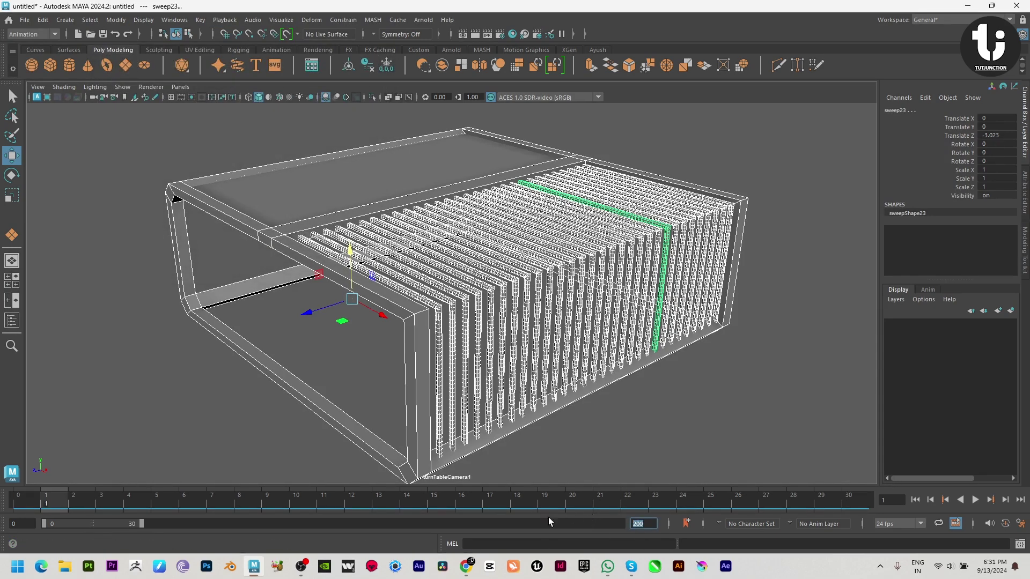
pyautogui.moveTo(143, 524); pyautogui.dragTo(622, 524)
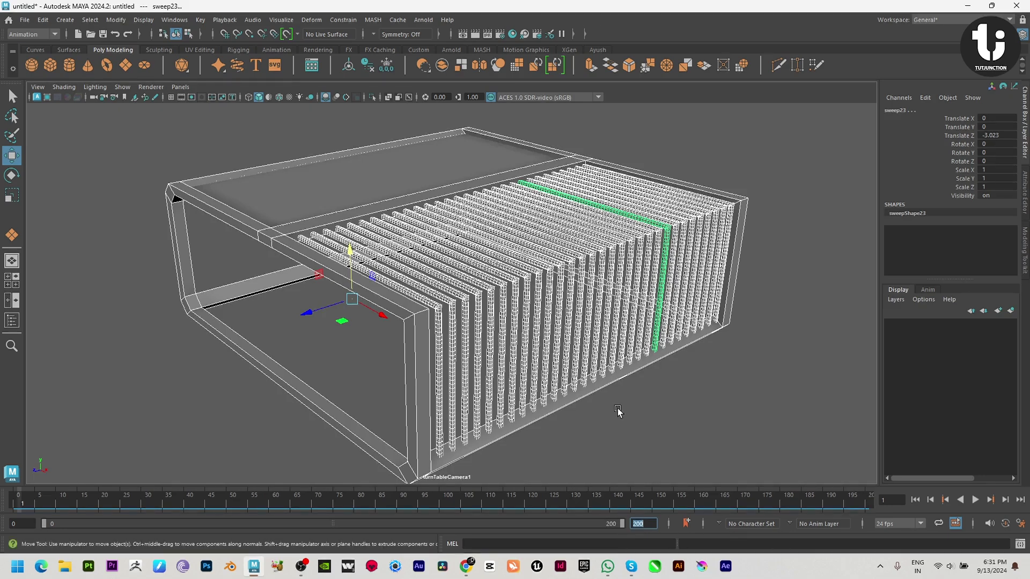
pyautogui.click(622, 413)
pyautogui.hotkey('ctrl', 'space')
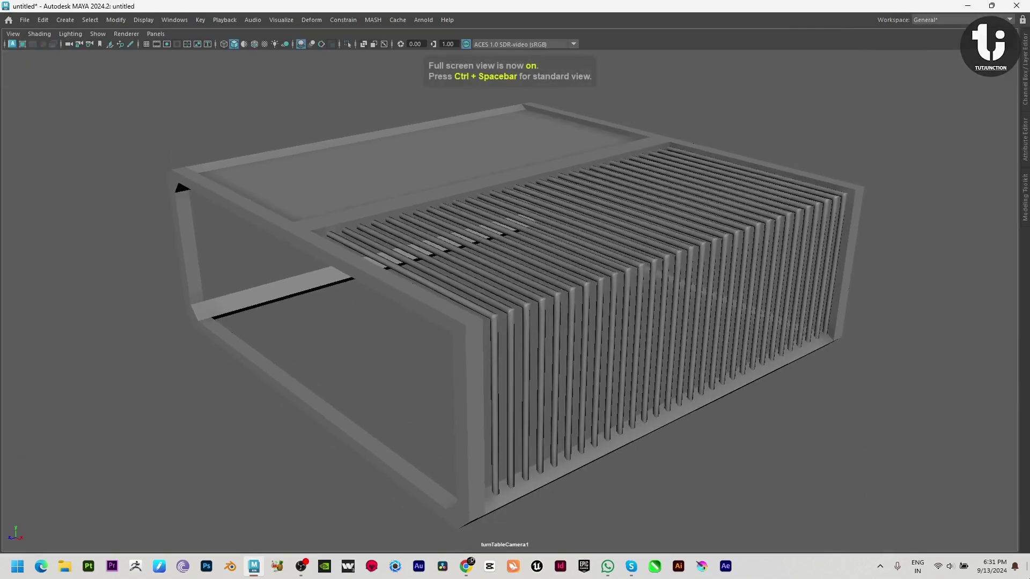